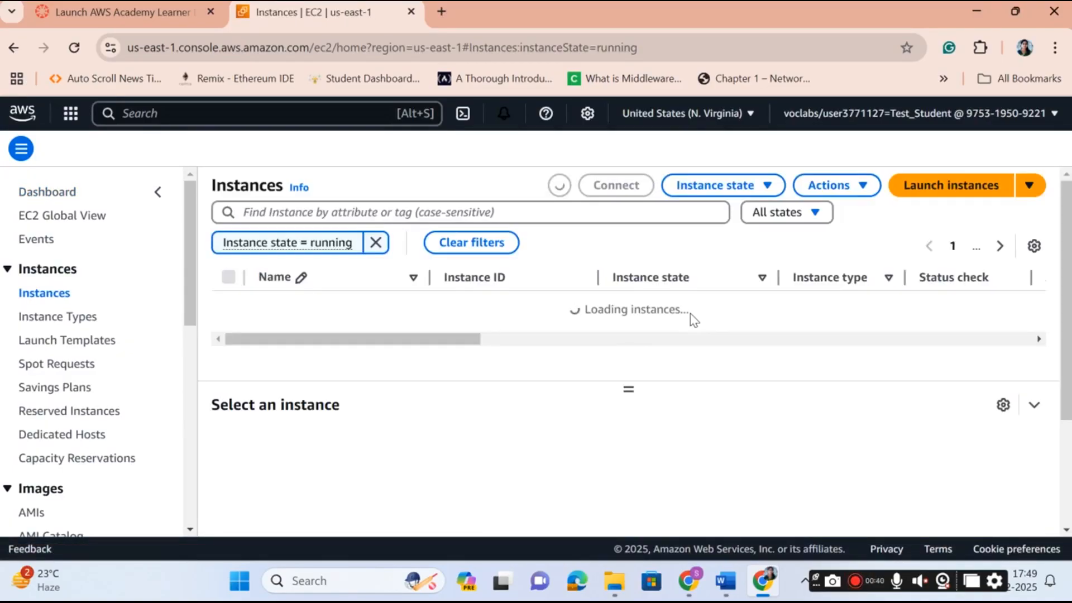
Begin an EC2 launch named ec2monitor, keeping the Amazon Linux 2023 AMI and t2.micro.
{"action": "left_click", "coordinate": [940, 188]}
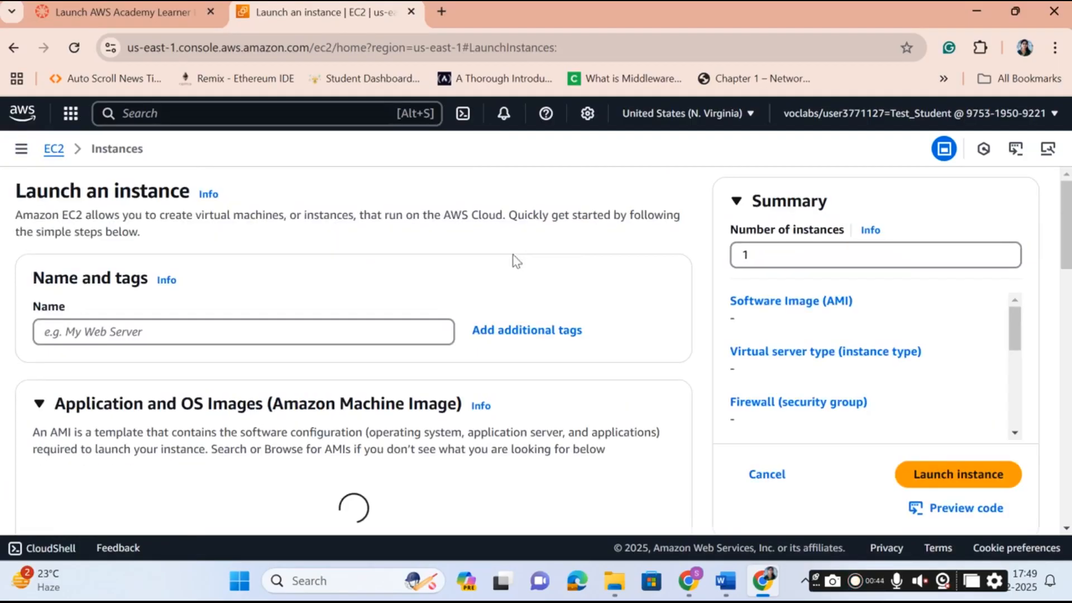
{"action": "left_click", "coordinate": [183, 337]}
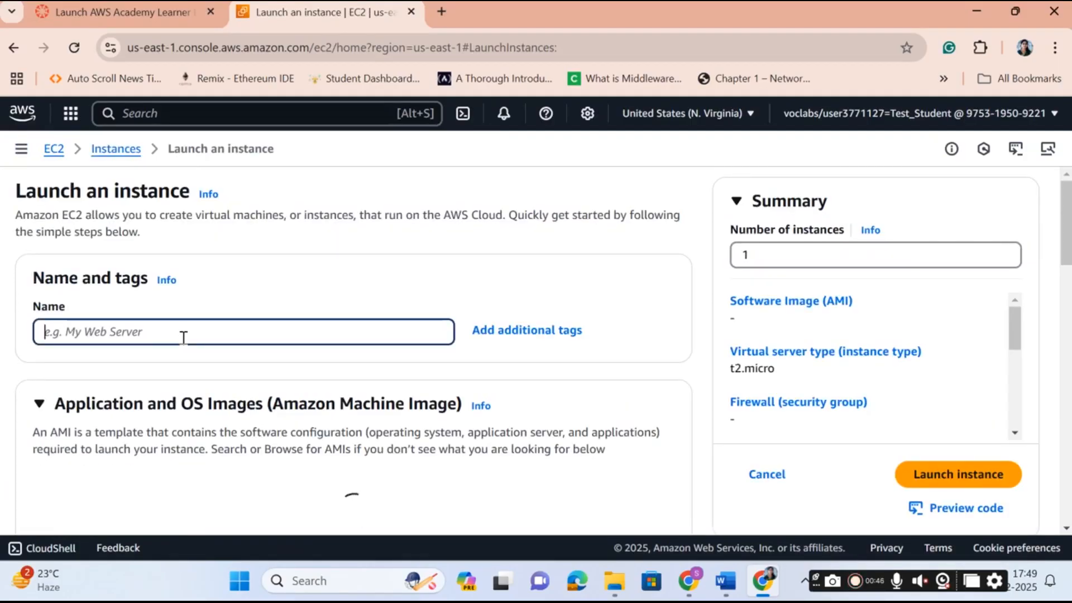
{"action": "type", "text": "ed"}
{"action": "type", "text": "2"}
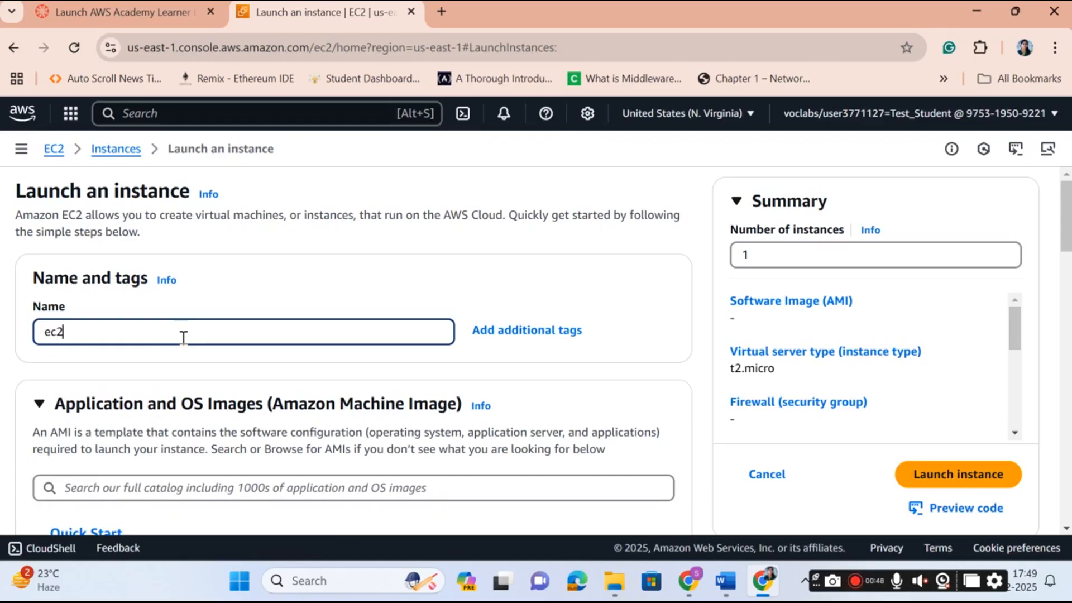
{"action": "type", "text": "mi"}
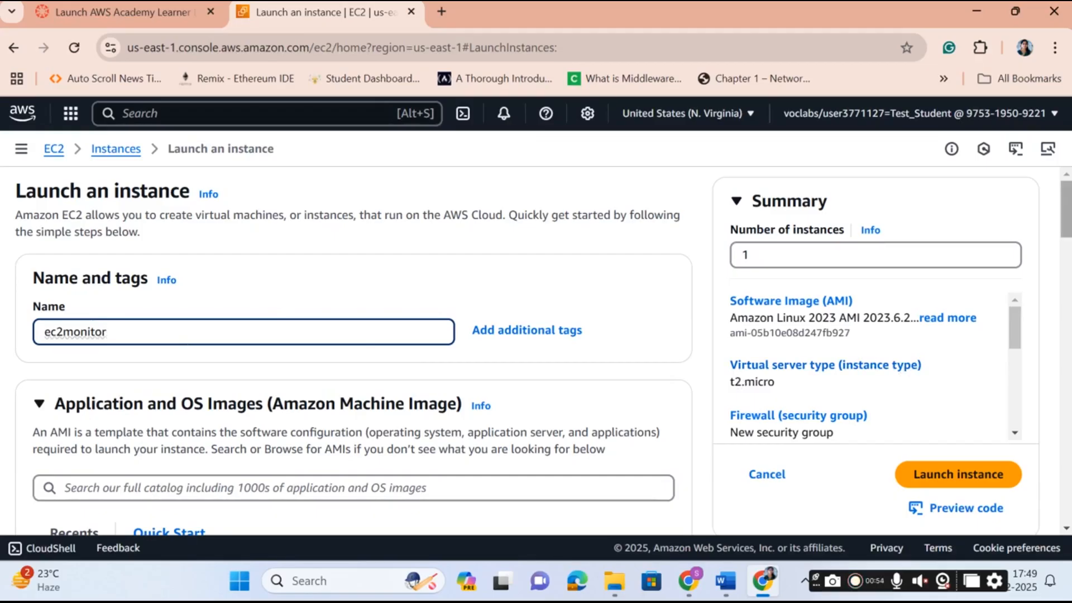
{"action": "scroll", "coordinate": [1066, 200], "scroll_direction": "down", "scroll_amount": 3}
{"action": "scroll", "coordinate": [1066, 201], "scroll_direction": "up", "scroll_amount": 3}
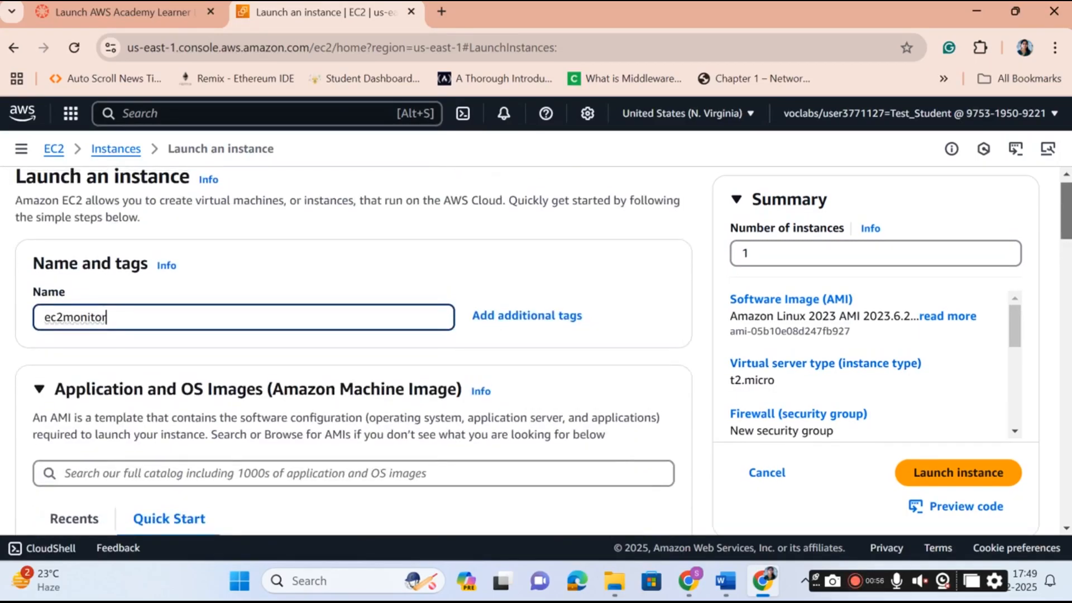
{"action": "scroll", "coordinate": [1065, 223], "scroll_direction": "down", "scroll_amount": 13}
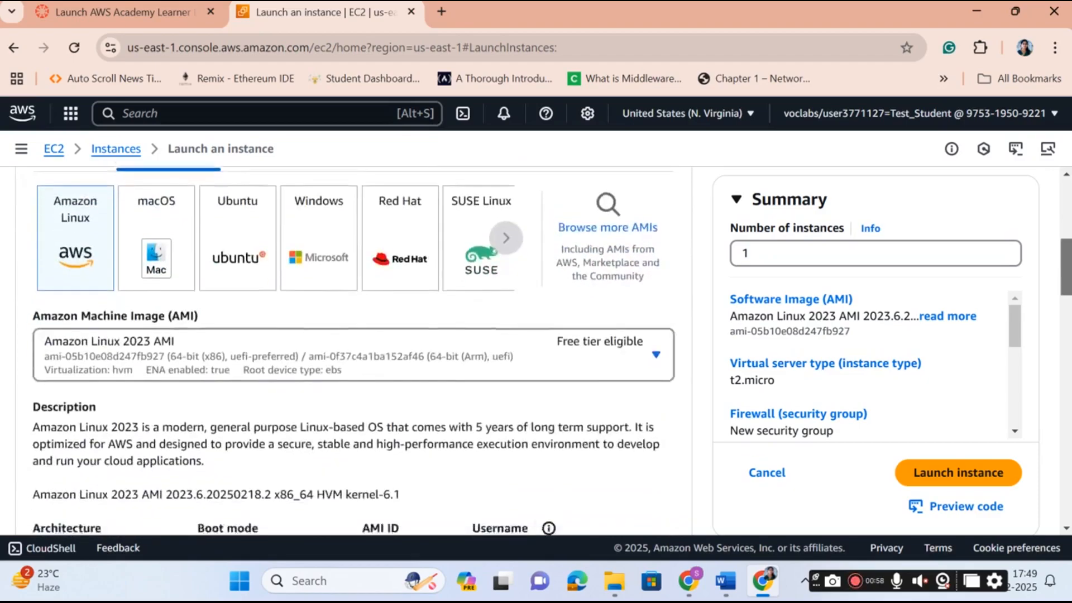
{"action": "scroll", "coordinate": [1066, 334], "scroll_direction": "down", "scroll_amount": 5}
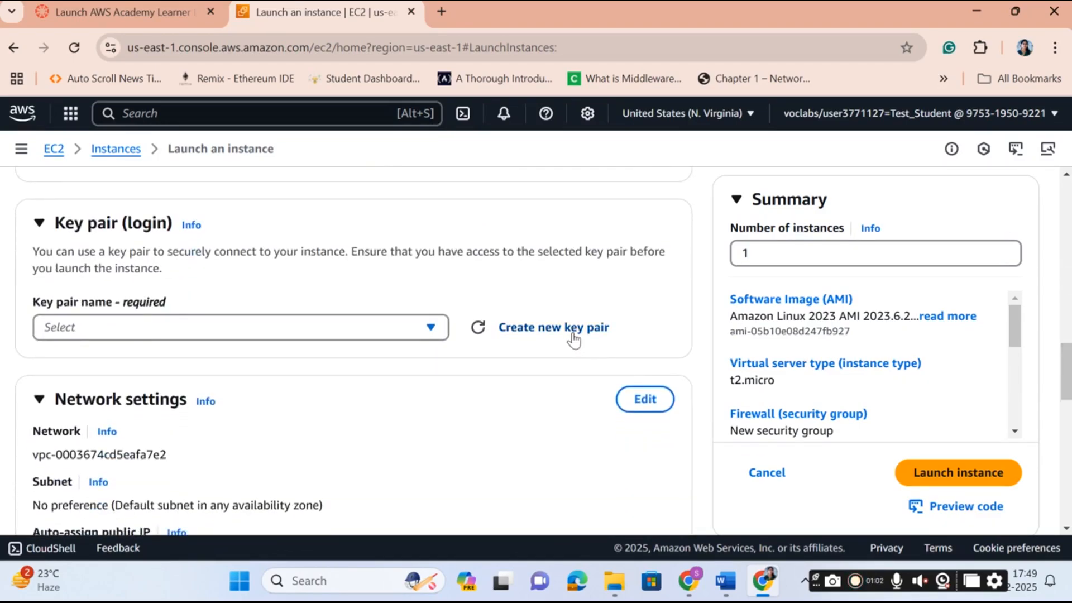
Create a new RSA .pem key pair named ec2monitorkp for the instance.
{"action": "left_click", "coordinate": [573, 334]}
{"action": "left_click", "coordinate": [401, 265]}
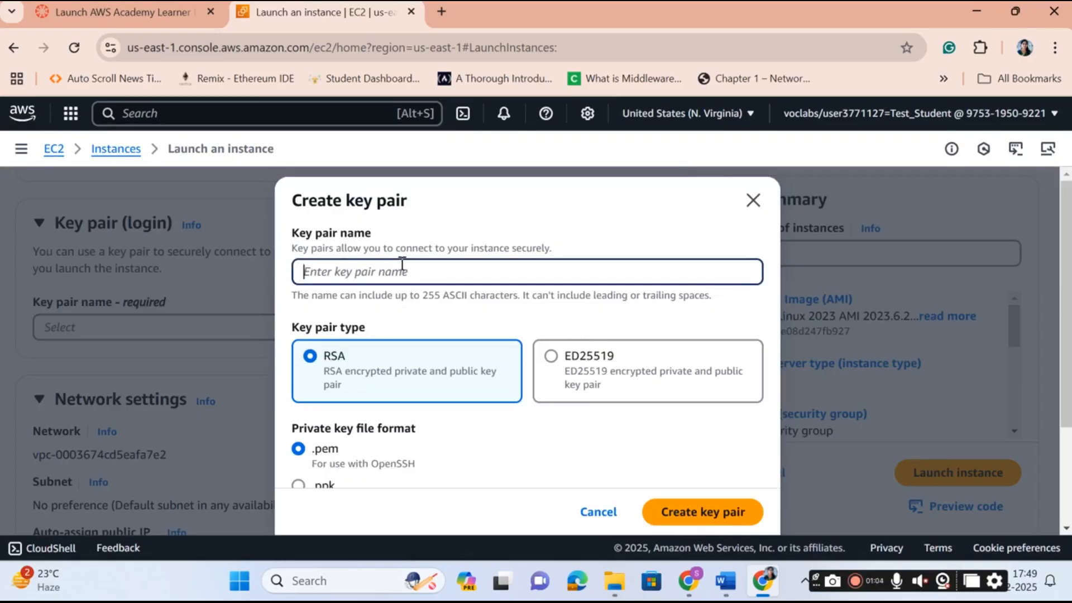
{"action": "type", "text": "ec2monitorkp"}
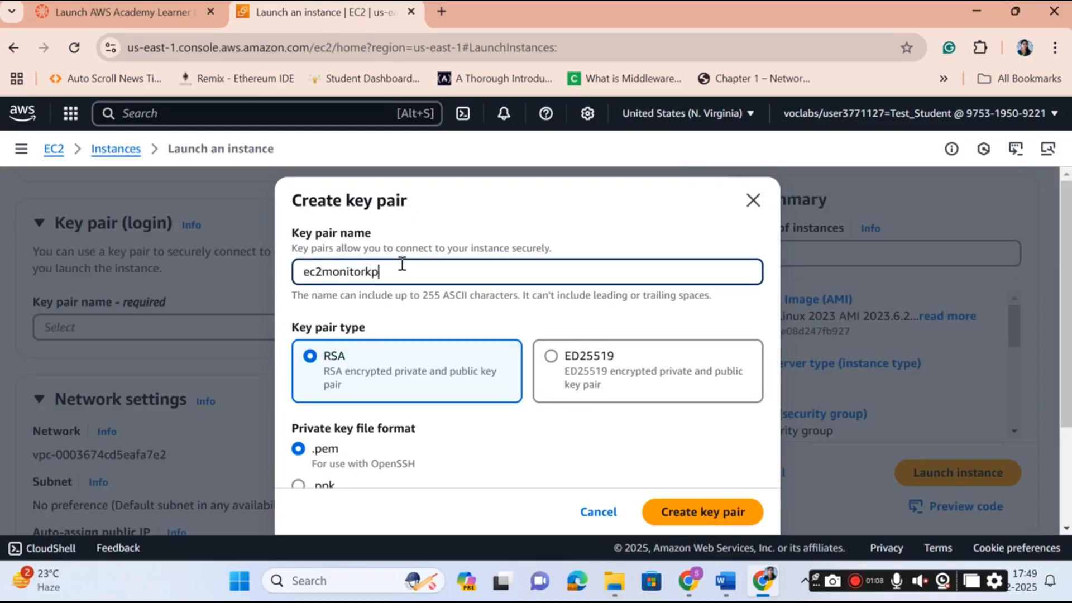
{"action": "left_click", "coordinate": [702, 516]}
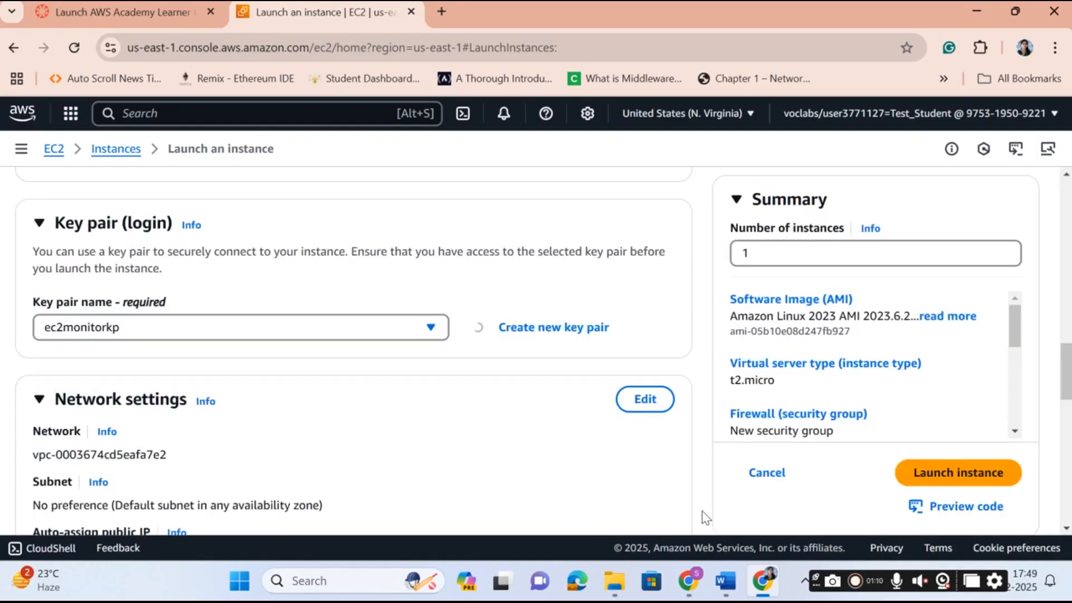
Review the Network settings and Configure storage sections of the launch form.
{"action": "scroll", "coordinate": [352, 352], "scroll_direction": "down", "scroll_amount": 6}
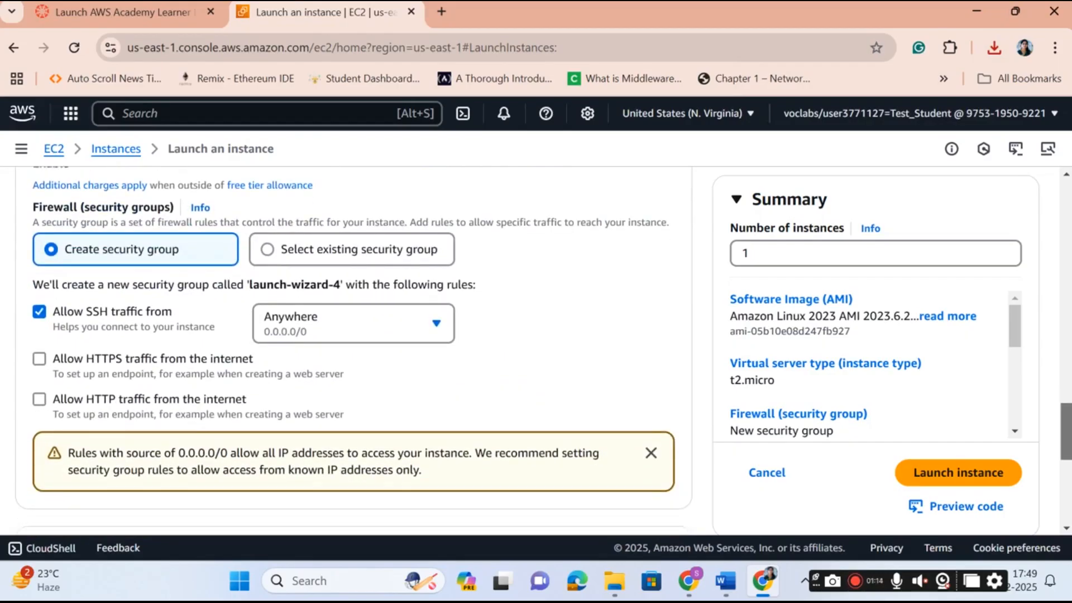
{"action": "scroll", "coordinate": [352, 351], "scroll_direction": "down", "scroll_amount": 5}
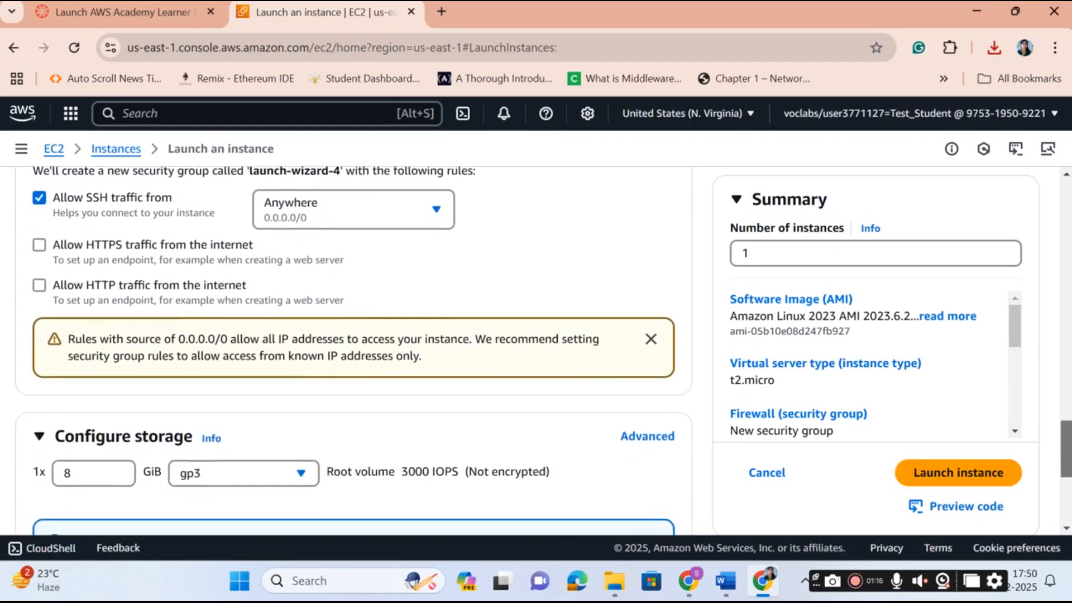
{"action": "scroll", "coordinate": [351, 352], "scroll_direction": "down", "scroll_amount": 2}
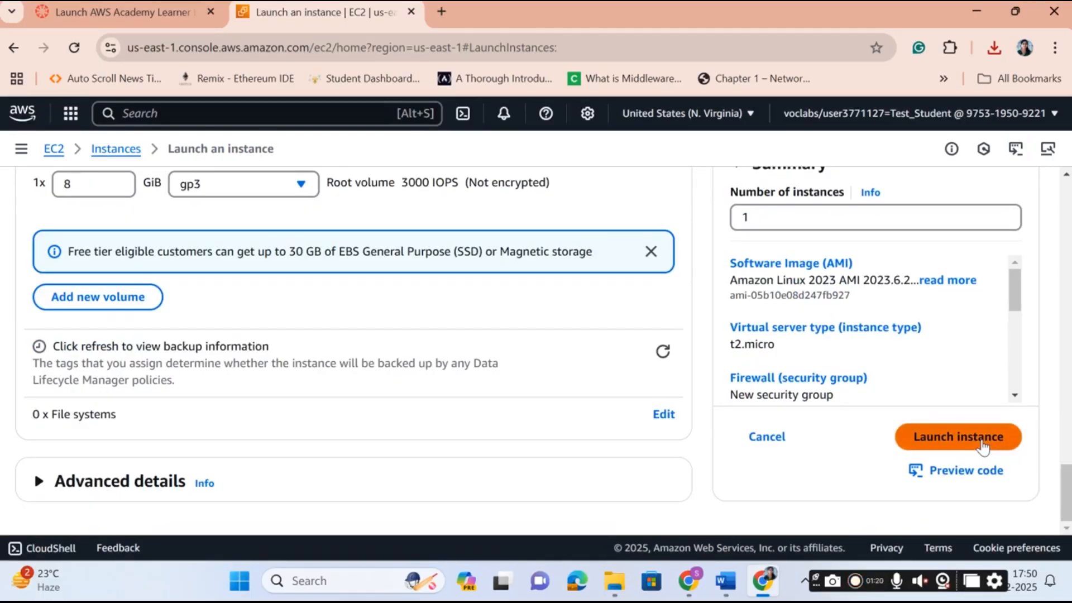
Launch ec2monitor and open it from the instance ID link in the Success banner.
{"action": "left_click", "coordinate": [982, 441]}
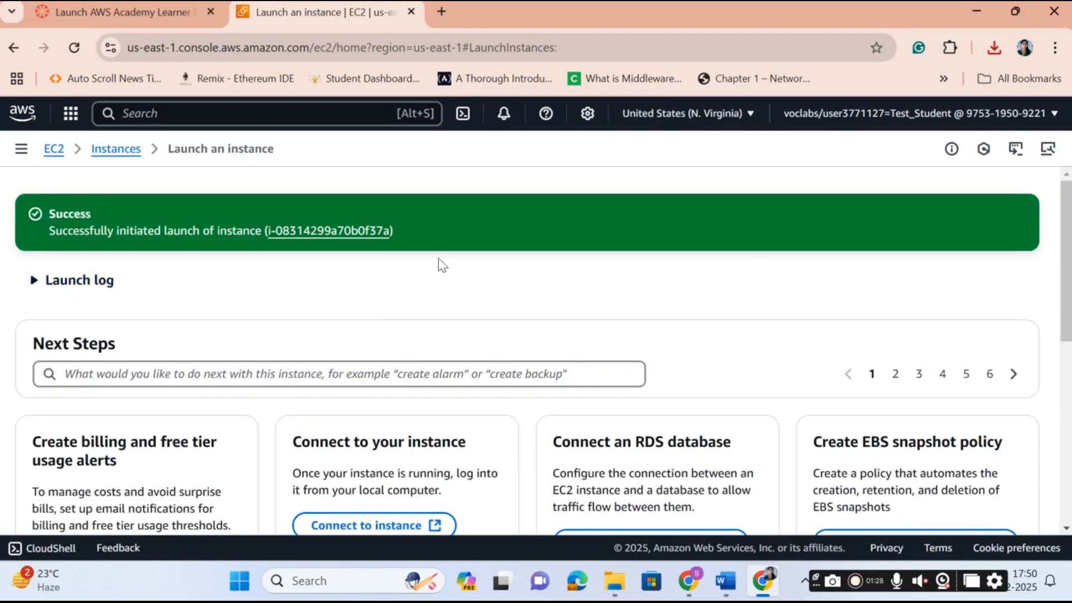
{"action": "left_click", "coordinate": [311, 230]}
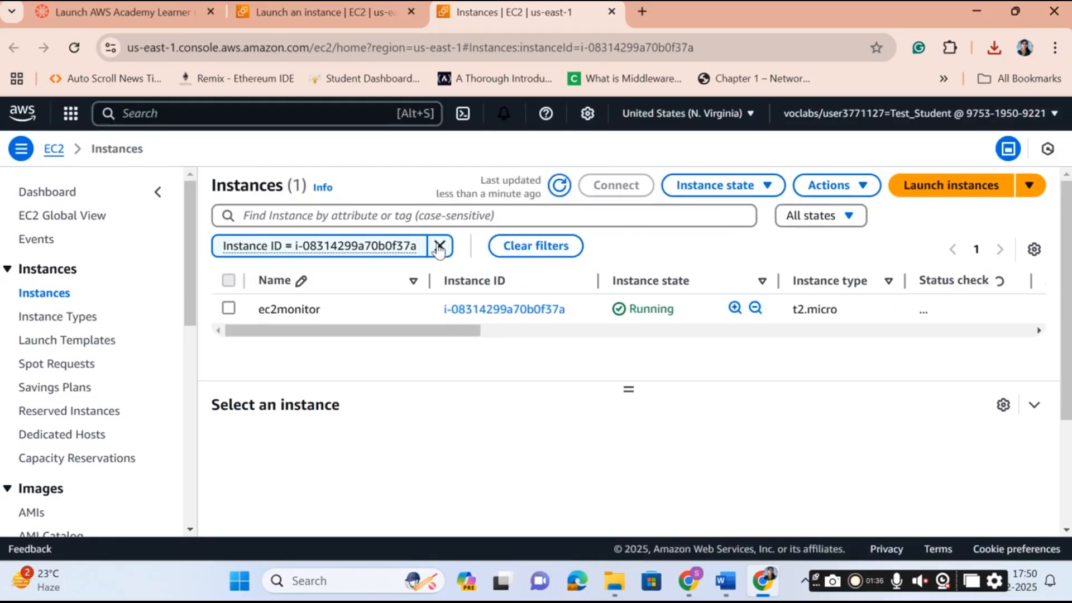
Clear the Instance ID filter, select ec2monitor, and show its Monitoring tab.
{"action": "left_click", "coordinate": [439, 243]}
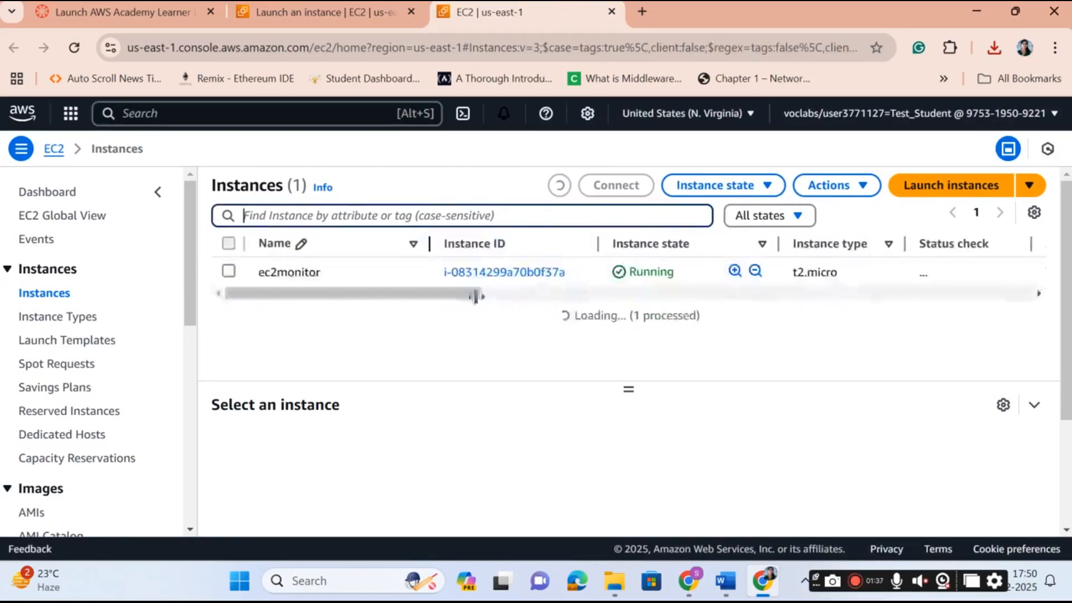
{"action": "left_click", "coordinate": [228, 274]}
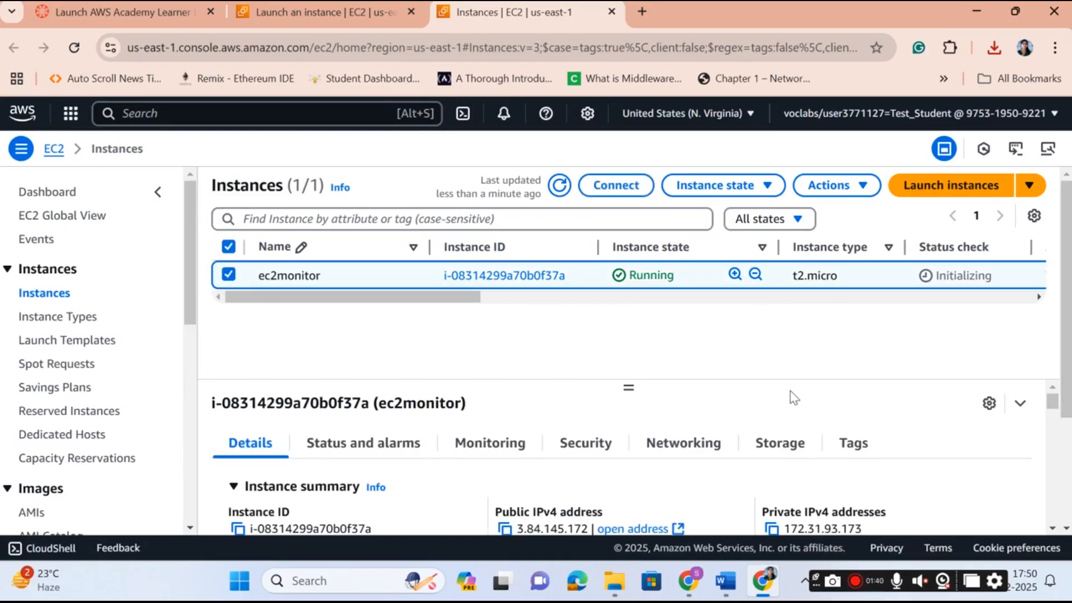
{"action": "left_click", "coordinate": [496, 444]}
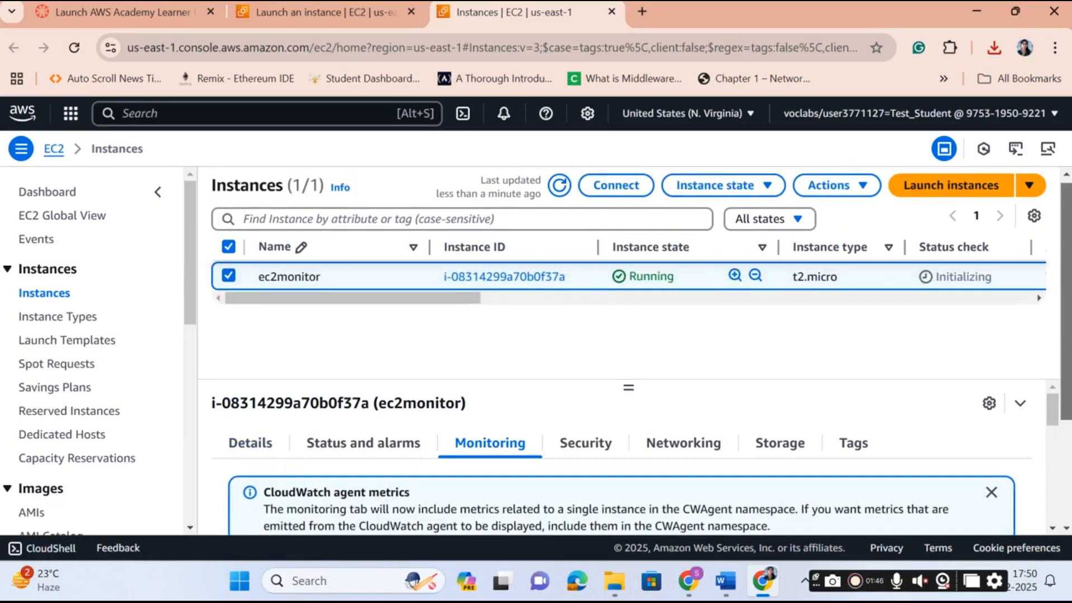
Scroll to ec2monitor's empty monitoring charts and open the CPU utilization chart's options menu.
{"action": "scroll", "coordinate": [1049, 535], "scroll_direction": "down", "scroll_amount": 4}
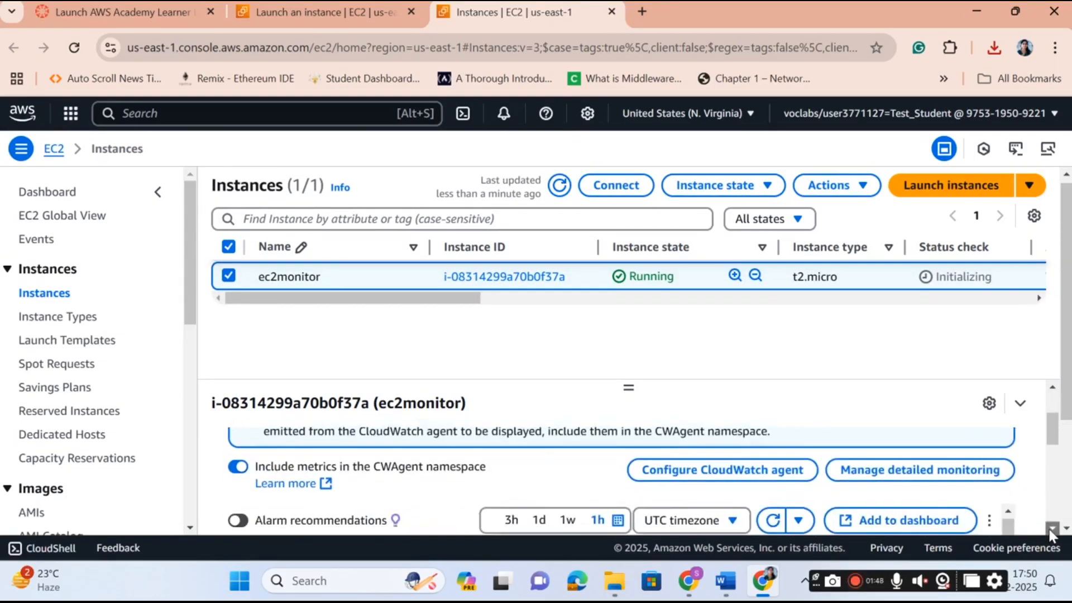
{"action": "scroll", "coordinate": [1051, 534], "scroll_direction": "down", "scroll_amount": 1}
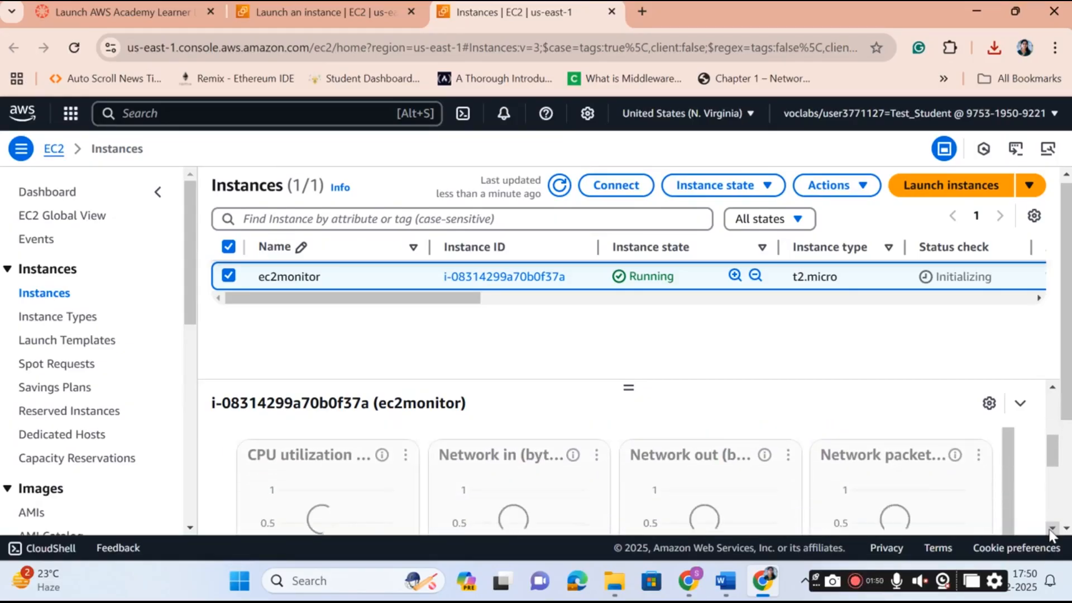
{"action": "scroll", "coordinate": [1052, 535], "scroll_direction": "down", "scroll_amount": 1}
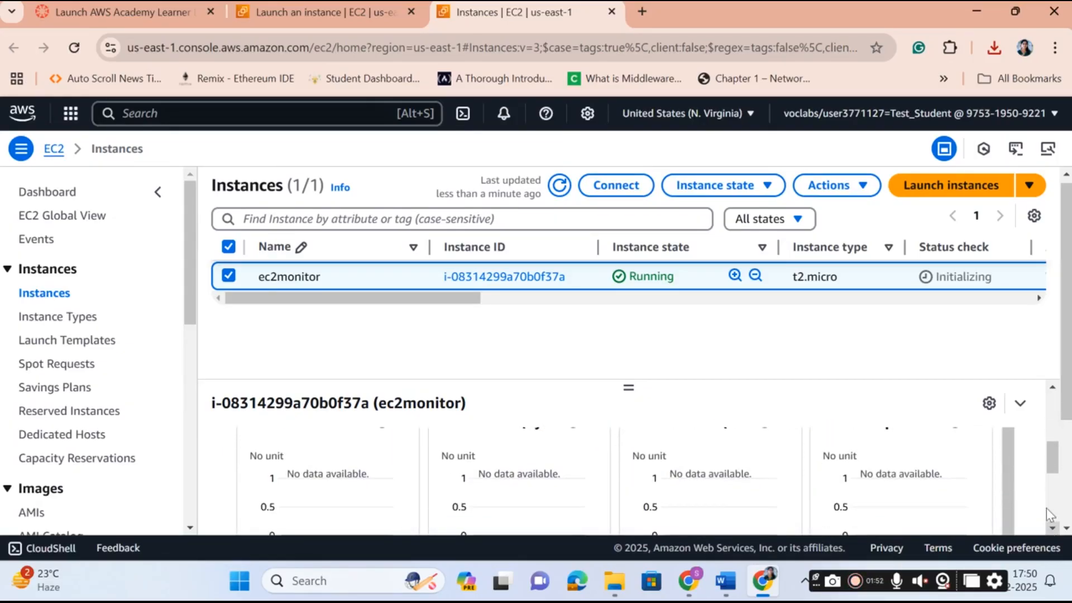
{"action": "left_click_drag", "start_coordinate": [630, 389], "coordinate": [642, 330]}
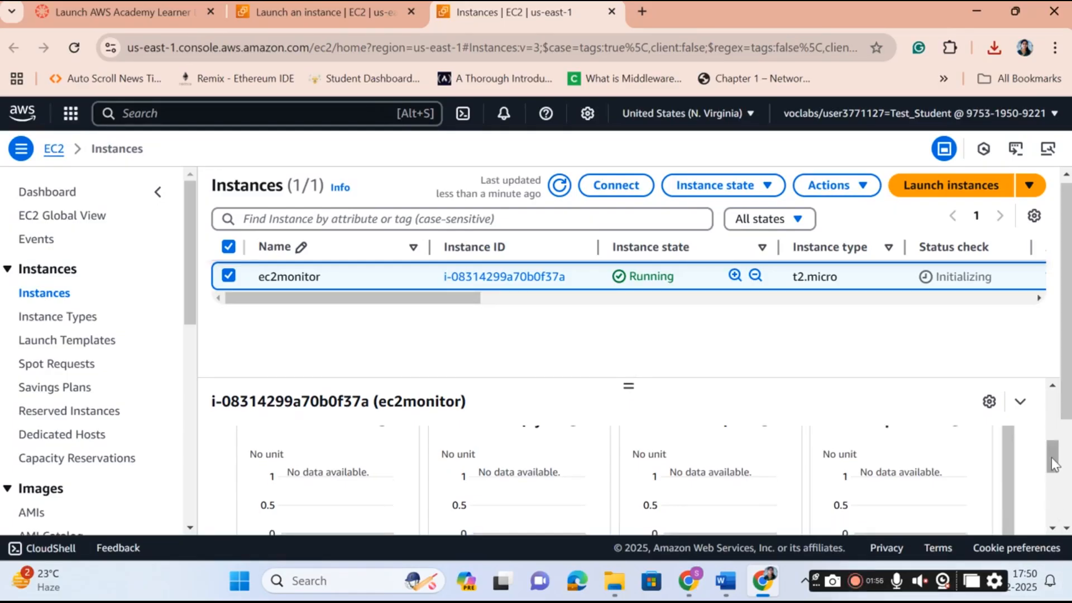
{"action": "mouse_move", "coordinate": [1052, 455]}
{"action": "left_mouse_down"}
{"action": "mouse_move", "coordinate": [1054, 443]}
{"action": "mouse_move", "coordinate": [1058, 488]}
{"action": "mouse_move", "coordinate": [1052, 446]}
{"action": "left_mouse_up"}
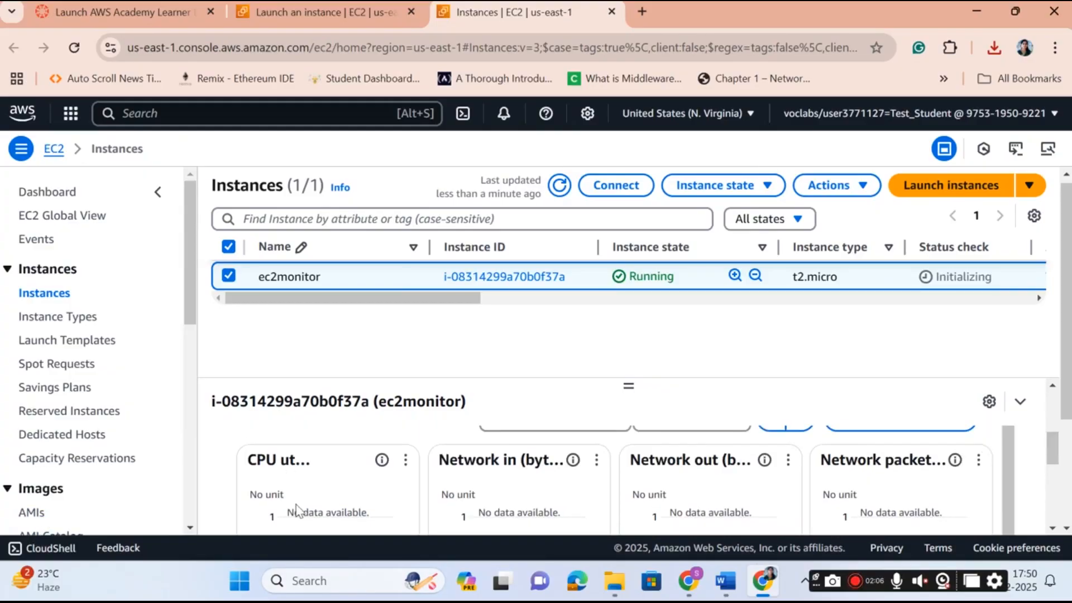
{"action": "left_click", "coordinate": [405, 461]}
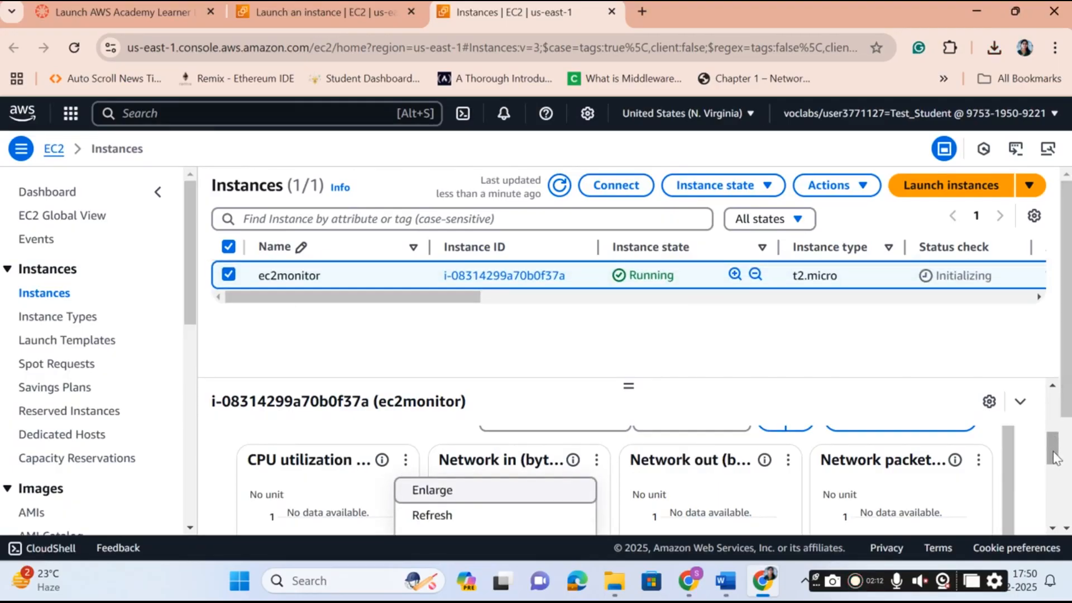
{"action": "left_click_drag", "start_coordinate": [1055, 457], "coordinate": [1057, 487]}
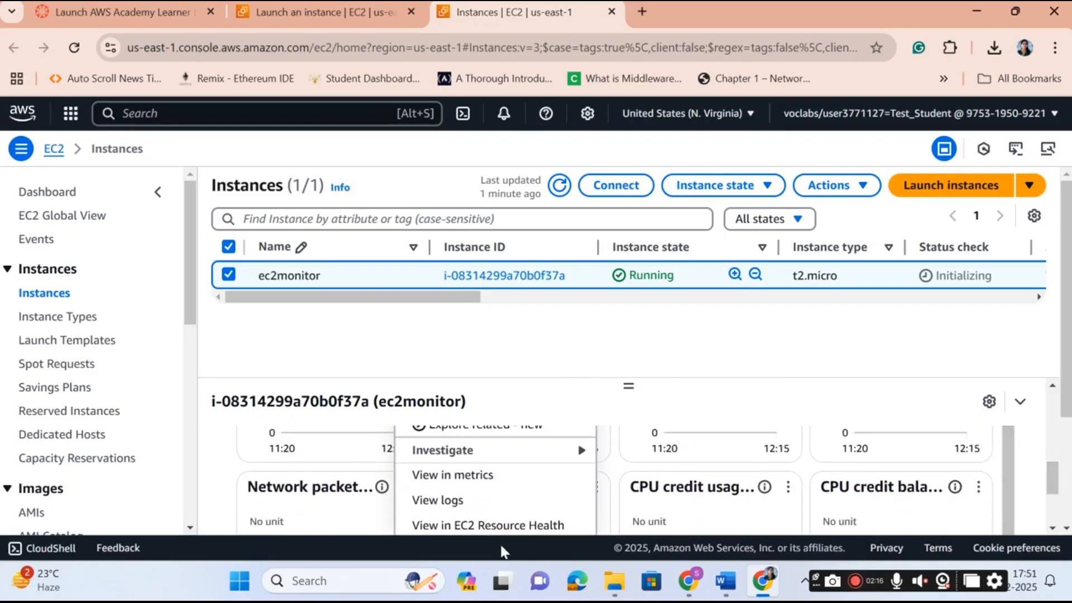
View the CPU utilization chart in CloudWatch metrics, then jump to the CloudWatch Overview page.
{"action": "left_click", "coordinate": [469, 478]}
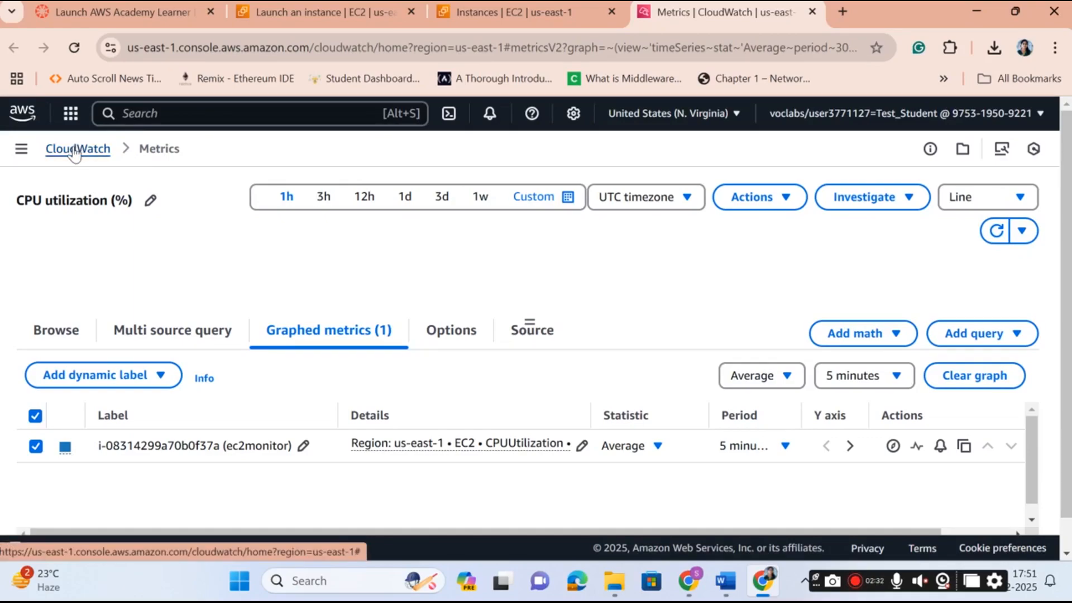
{"action": "left_click", "coordinate": [75, 149]}
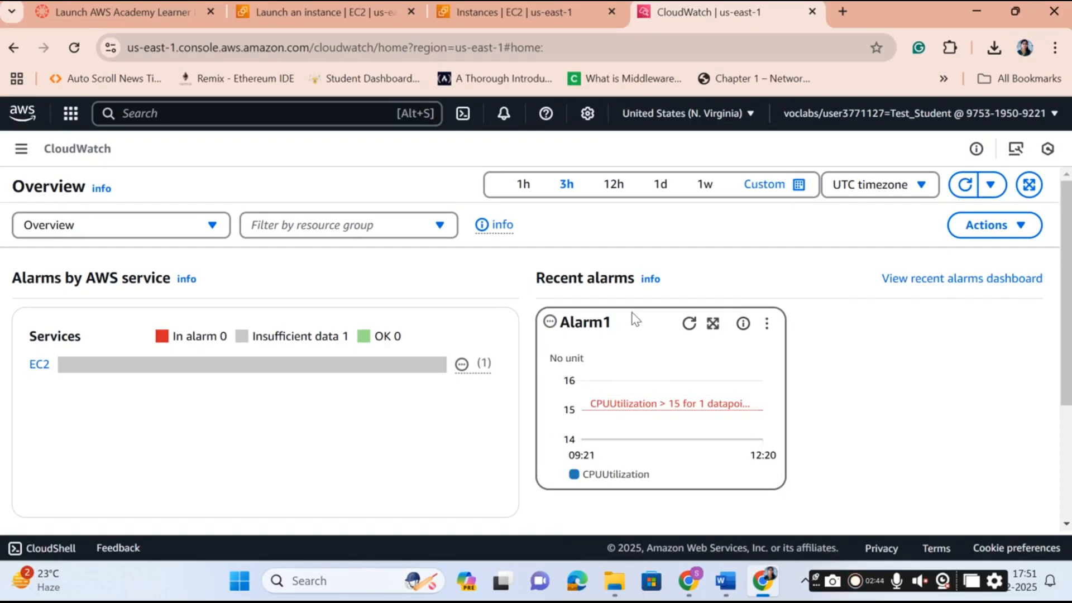
Enlarge and inspect the Alarm1 chart, then return to the EC2 Instances tab.
{"action": "left_click", "coordinate": [769, 325]}
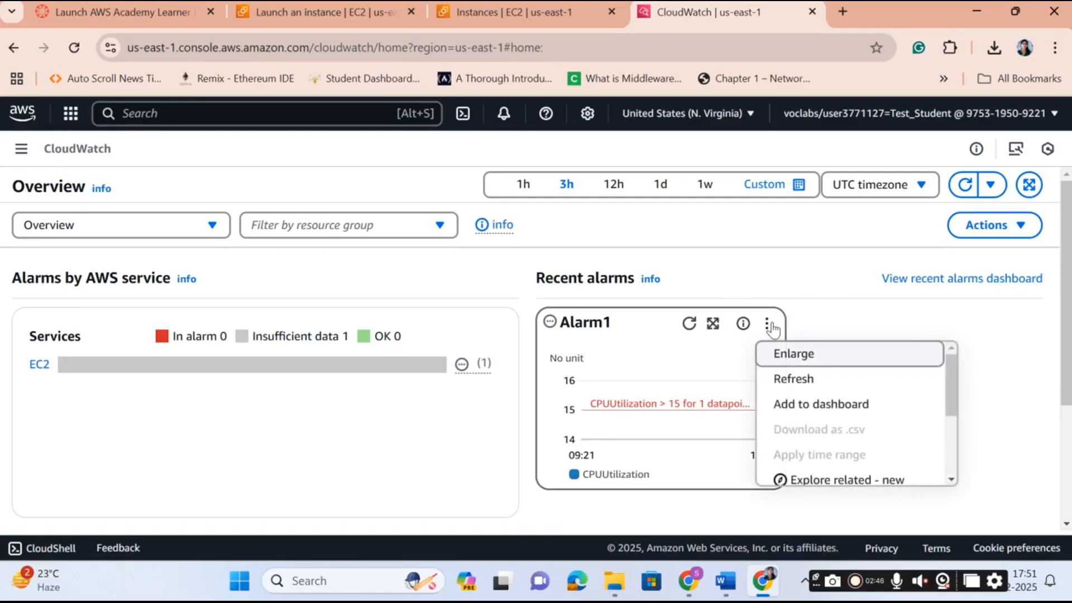
{"action": "left_click", "coordinate": [828, 363]}
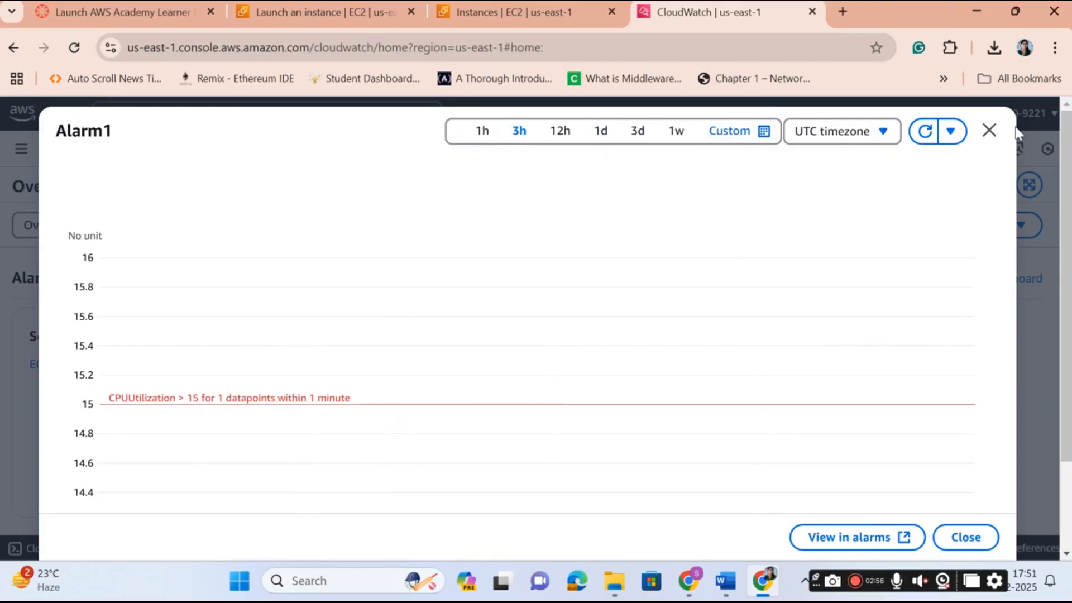
{"action": "left_click", "coordinate": [989, 130]}
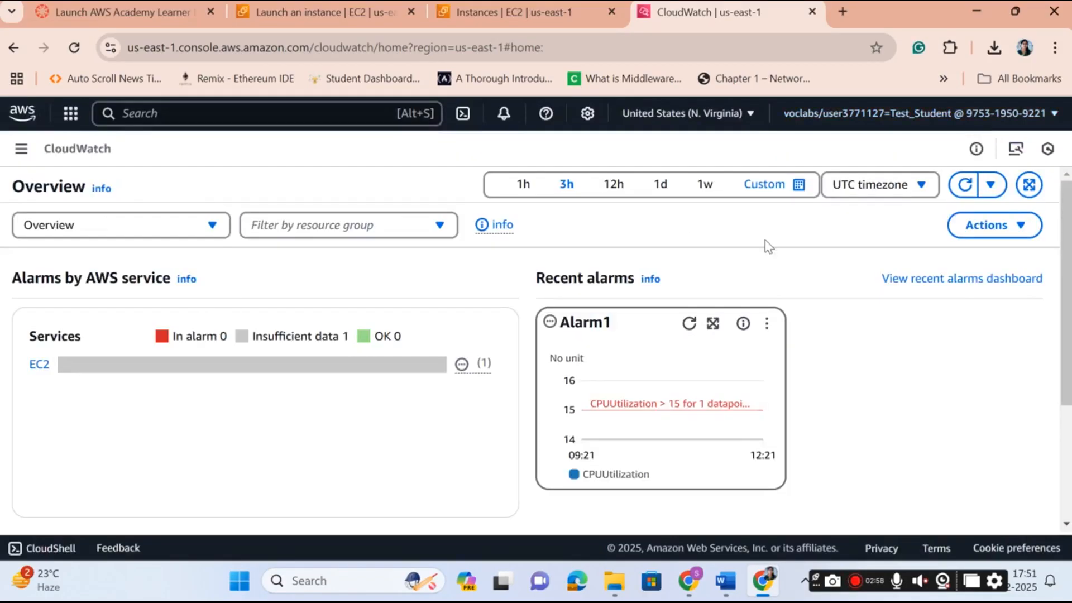
{"action": "left_click", "coordinate": [198, 227]}
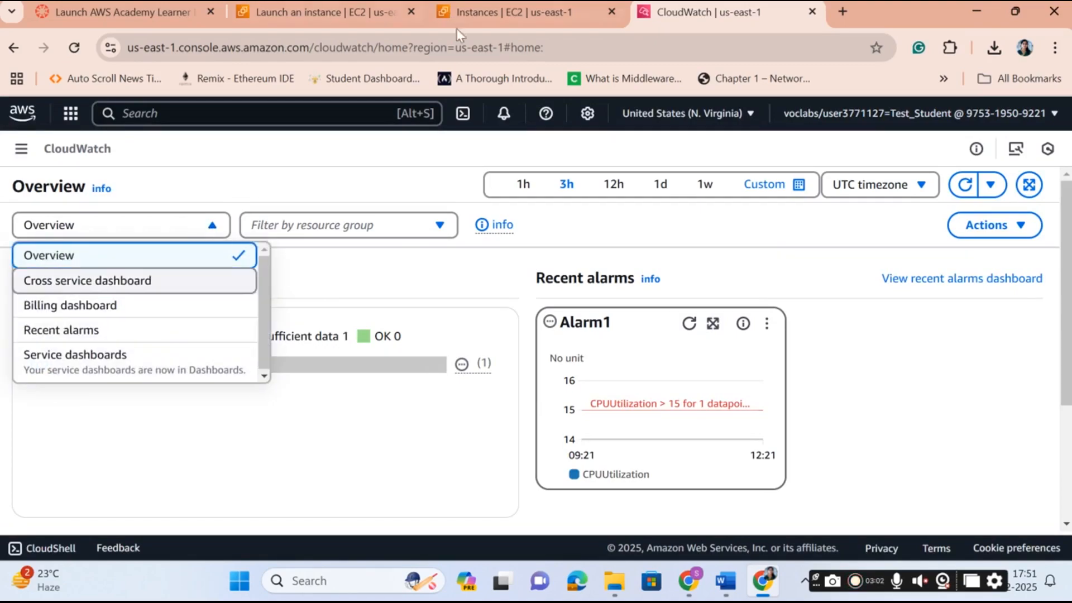
{"action": "left_click", "coordinate": [507, 13]}
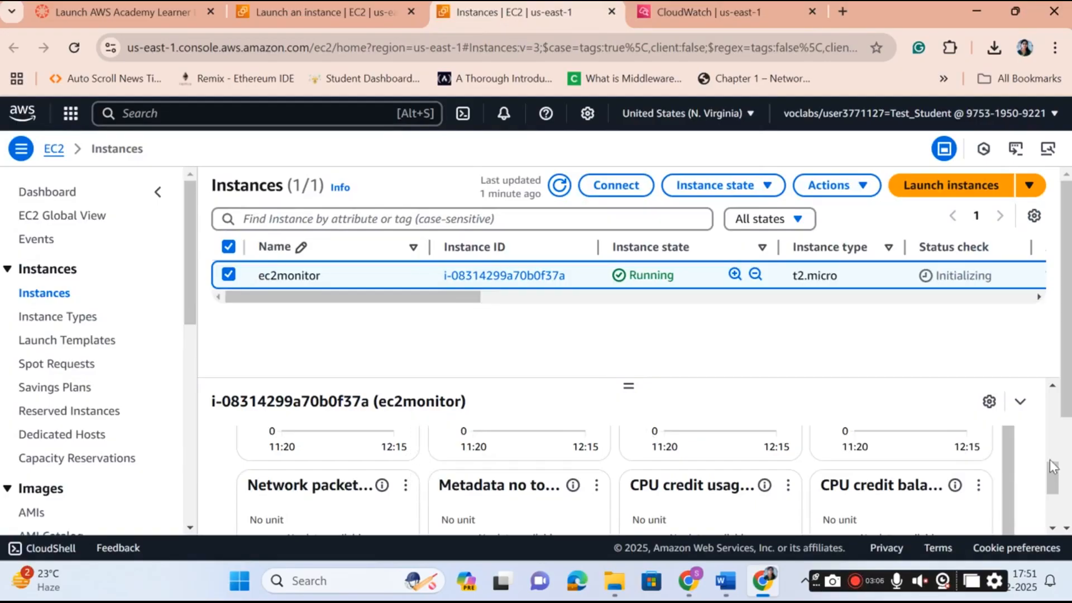
Open CPU utilization in a new CloudWatch Metrics tab, close the old CloudWatch tab, return to Instances.
{"action": "scroll", "coordinate": [1058, 465], "scroll_direction": "up", "scroll_amount": 3}
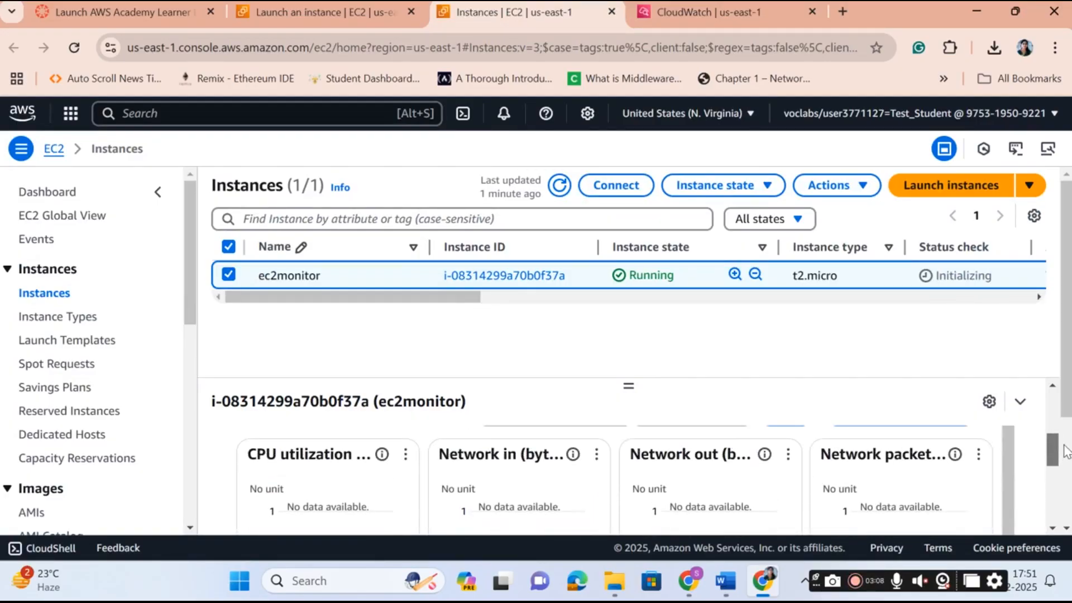
{"action": "left_click", "coordinate": [406, 456]}
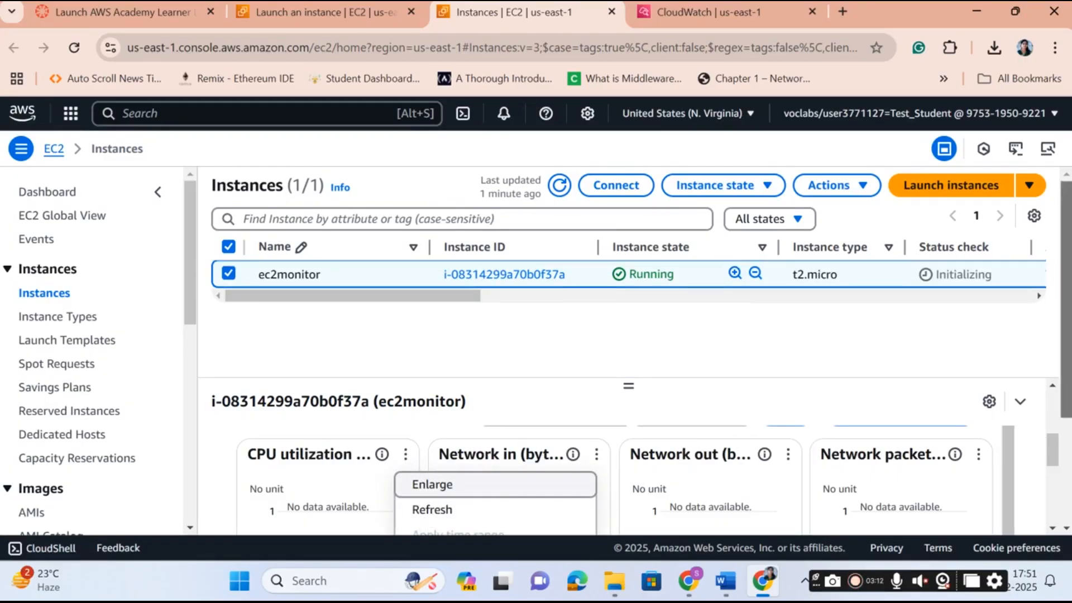
{"action": "left_click", "coordinate": [1053, 528]}
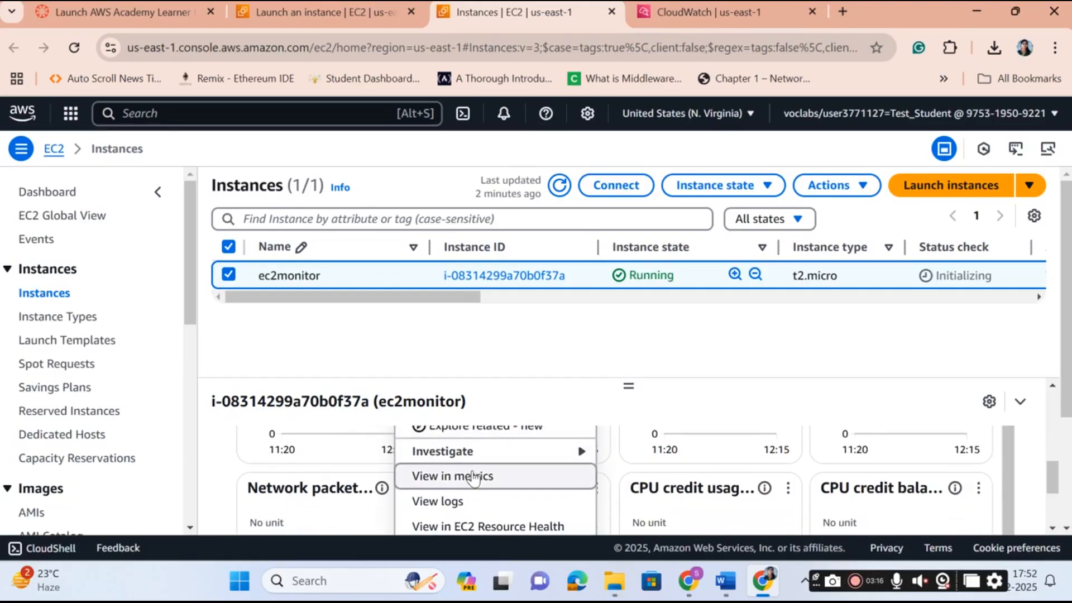
{"action": "left_click", "coordinate": [473, 477]}
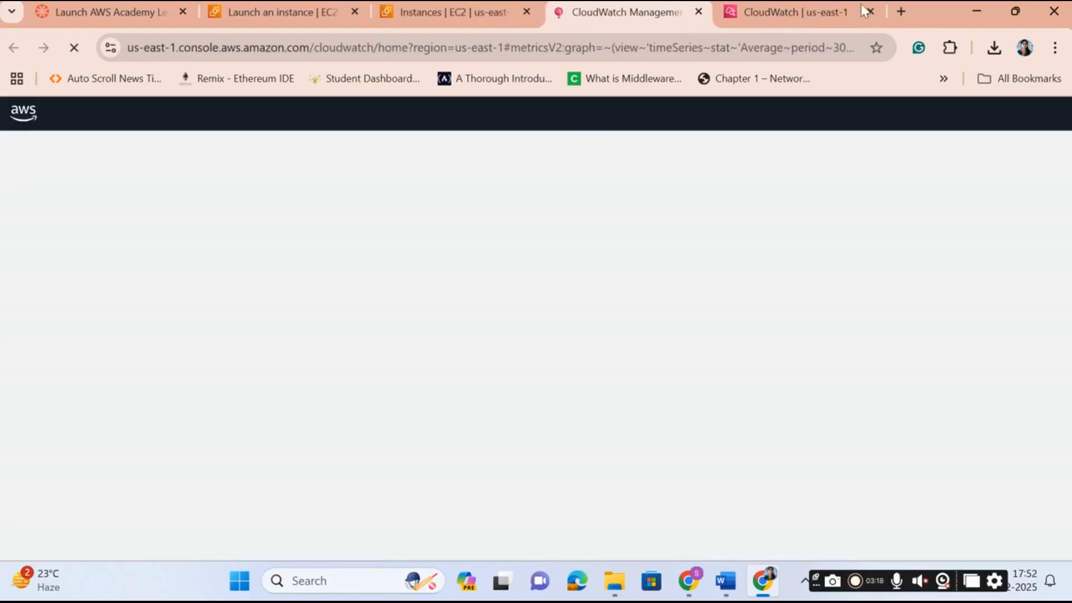
{"action": "left_click", "coordinate": [868, 13]}
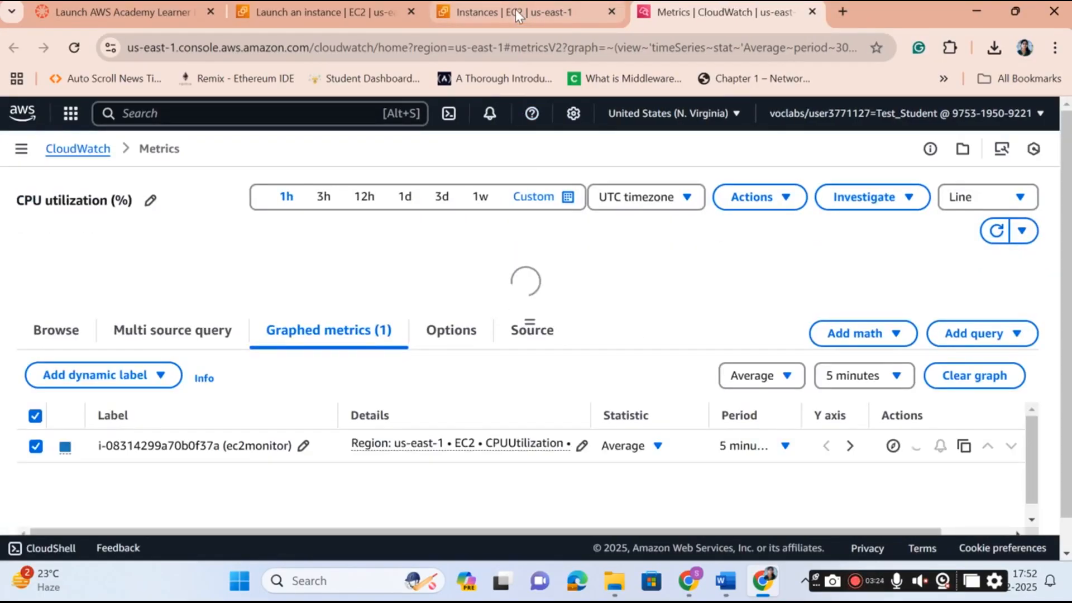
{"action": "left_click", "coordinate": [514, 11]}
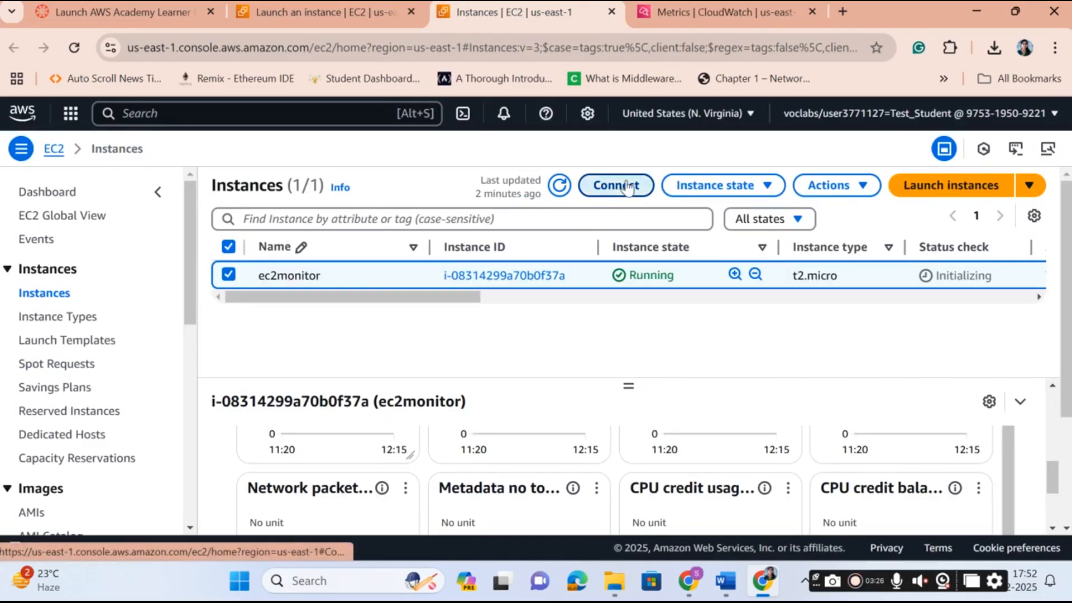
Open an EC2 Instance Connect browser session to ec2monitor using the default options.
{"action": "left_click", "coordinate": [627, 186]}
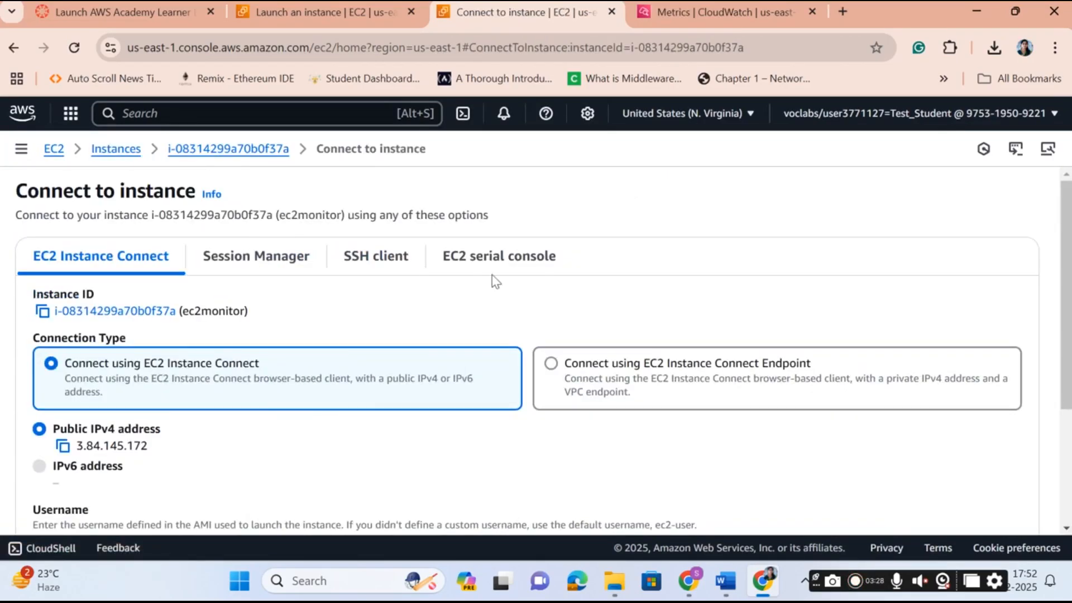
{"action": "left_click_drag", "start_coordinate": [1066, 321], "coordinate": [1066, 432]}
{"action": "left_click", "coordinate": [974, 490]}
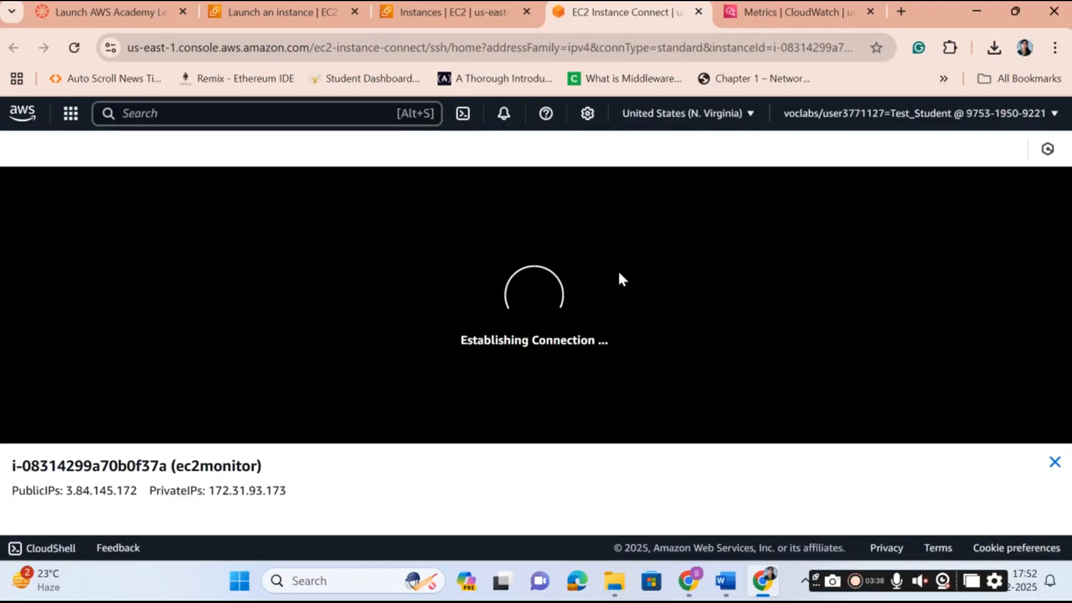
Set the graphed CPUUtilization metric's period to 1 minute on the CloudWatch Metrics tab.
{"action": "left_click", "coordinate": [794, 13]}
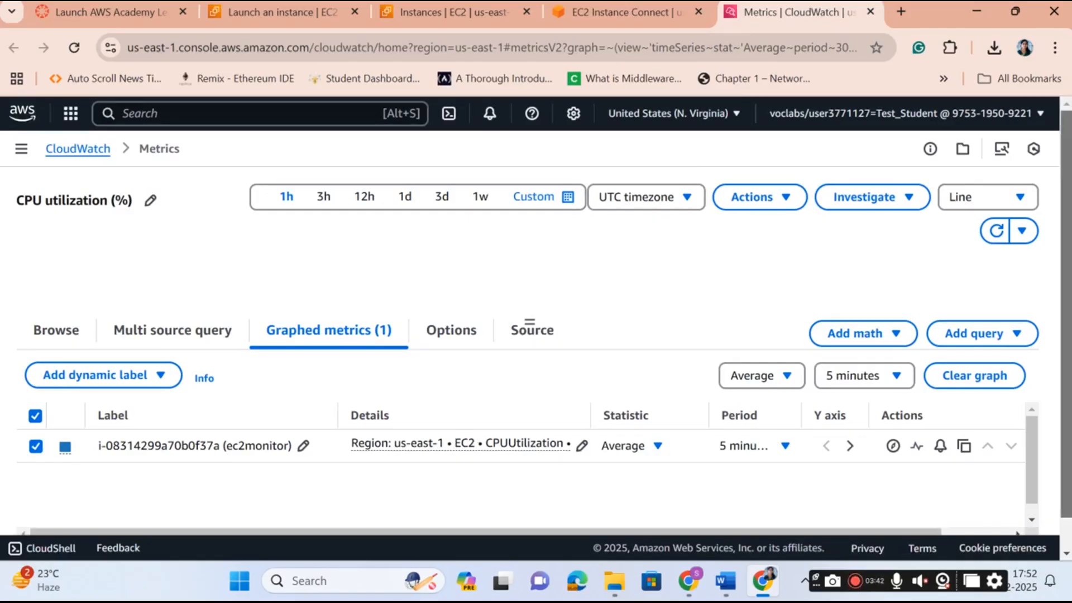
{"action": "scroll", "coordinate": [796, 476], "scroll_direction": "down", "scroll_amount": 1}
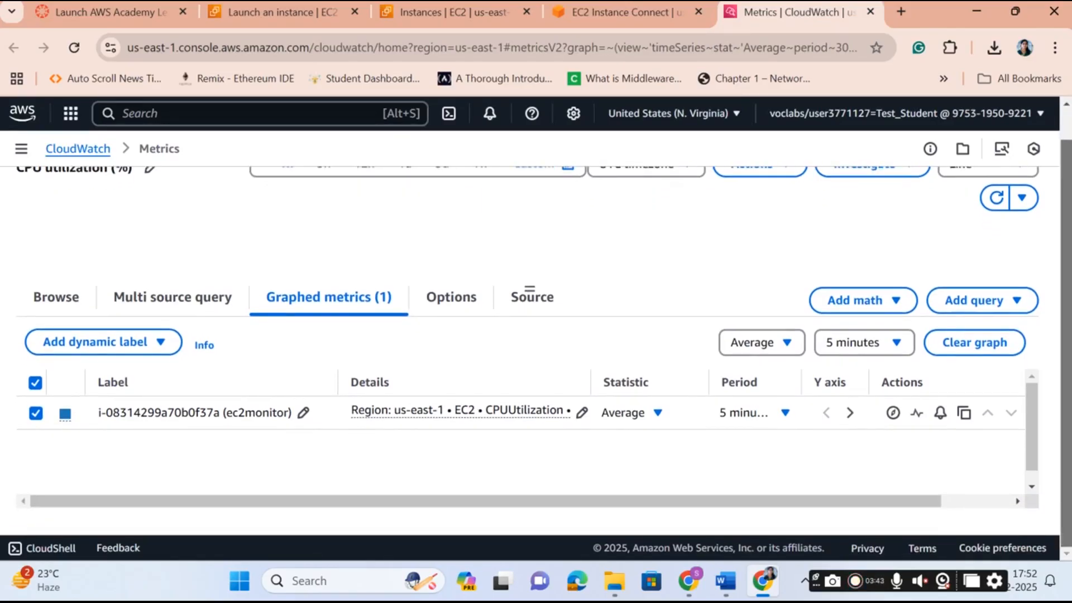
{"action": "left_click", "coordinate": [787, 414]}
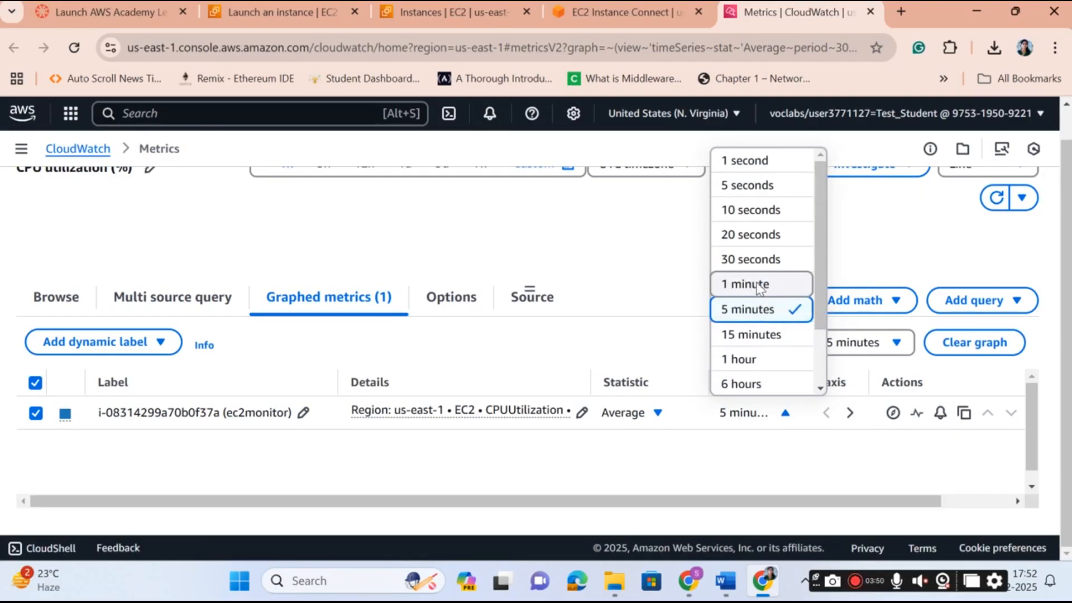
{"action": "left_click", "coordinate": [758, 285]}
{"action": "left_click", "coordinate": [784, 414]}
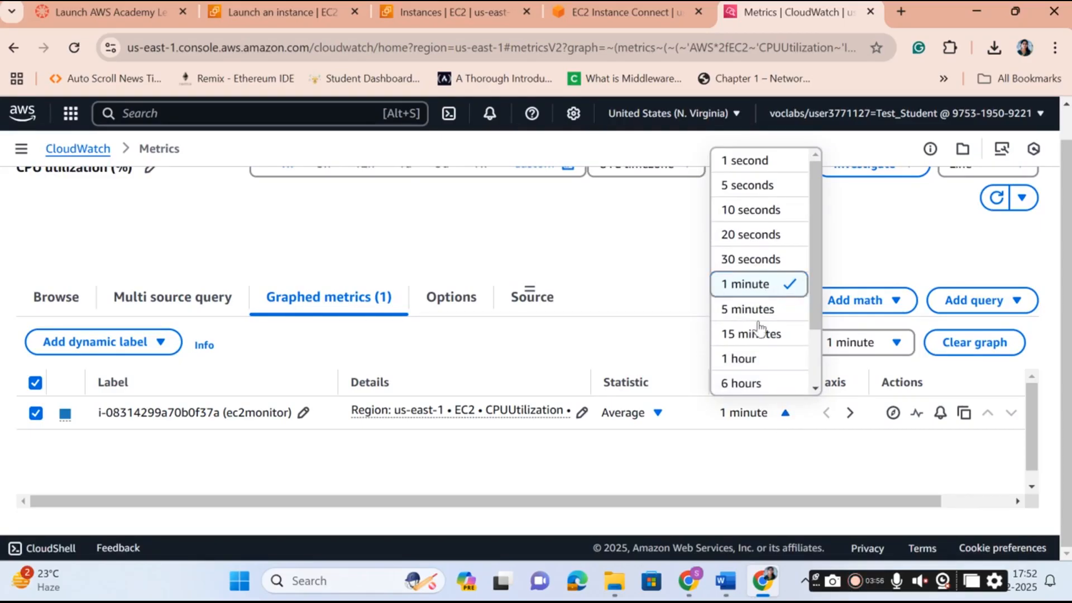
{"action": "left_click", "coordinate": [866, 456]}
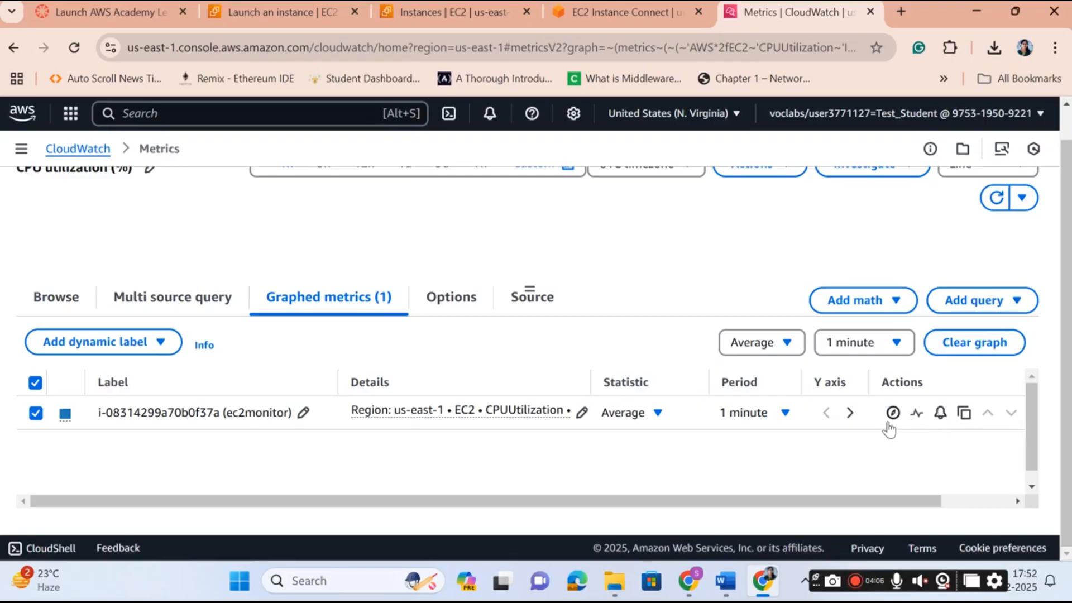
Create an alarm from the CPUUtilization metric row and review its details down to Conditions.
{"action": "left_click", "coordinate": [940, 414]}
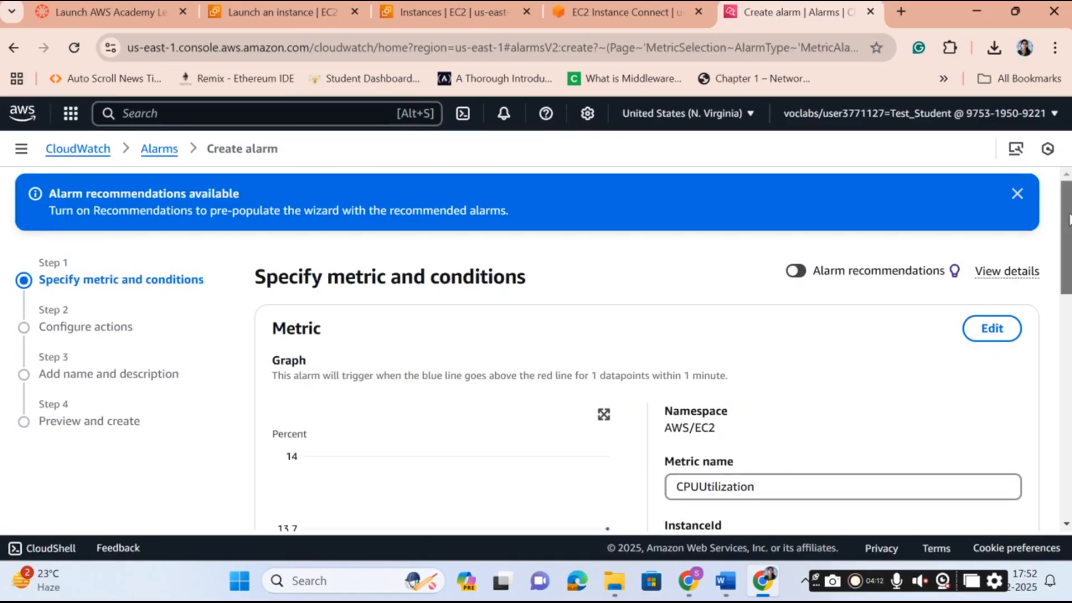
{"action": "scroll", "coordinate": [536, 346], "scroll_direction": "down", "scroll_amount": 2}
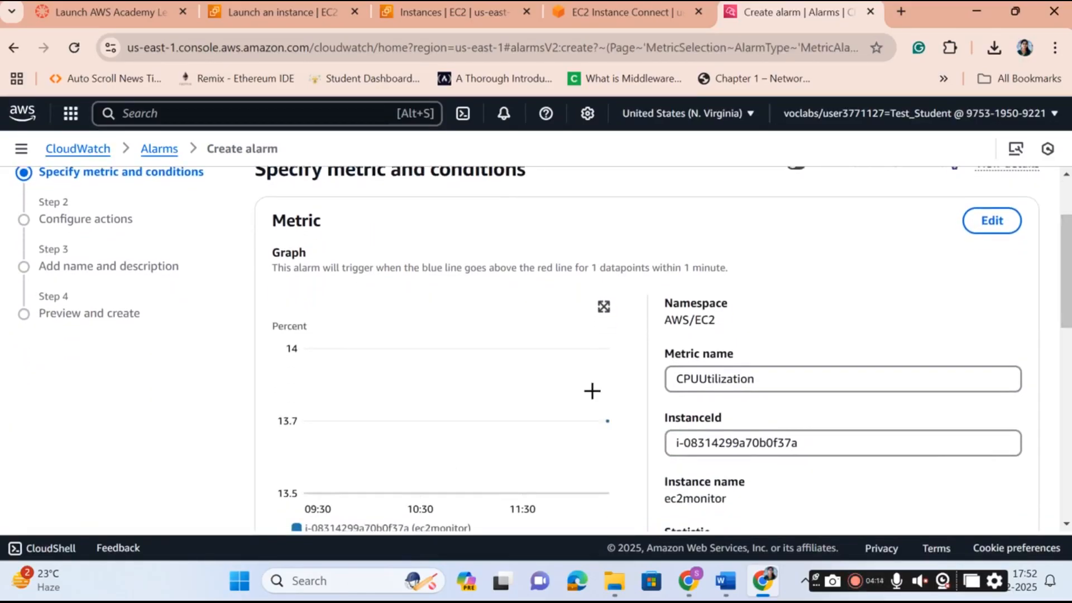
{"action": "mouse_move", "coordinate": [608, 422]}
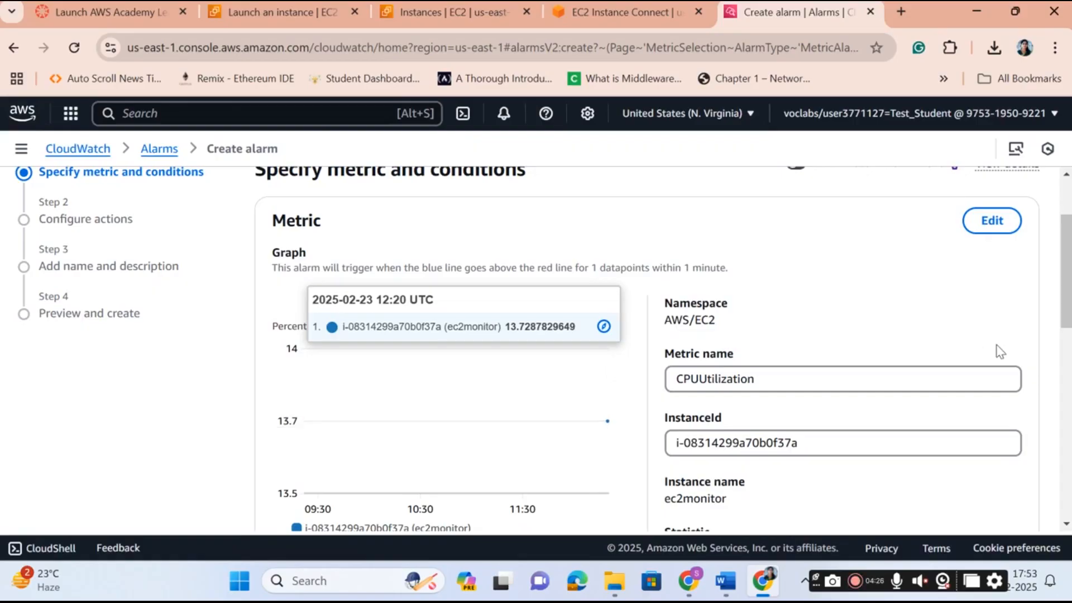
{"action": "scroll", "coordinate": [1064, 239], "scroll_direction": "up", "scroll_amount": 1}
{"action": "scroll", "coordinate": [1064, 239], "scroll_direction": "down", "scroll_amount": 1}
{"action": "scroll", "coordinate": [543, 349], "scroll_direction": "down", "scroll_amount": 4}
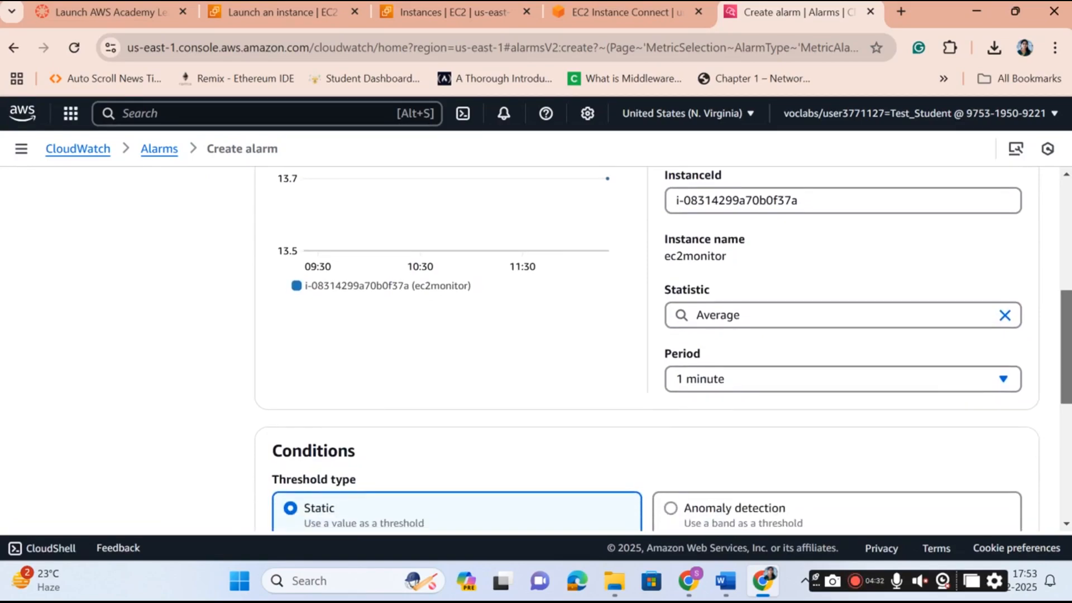
{"action": "scroll", "coordinate": [542, 349], "scroll_direction": "down", "scroll_amount": 2}
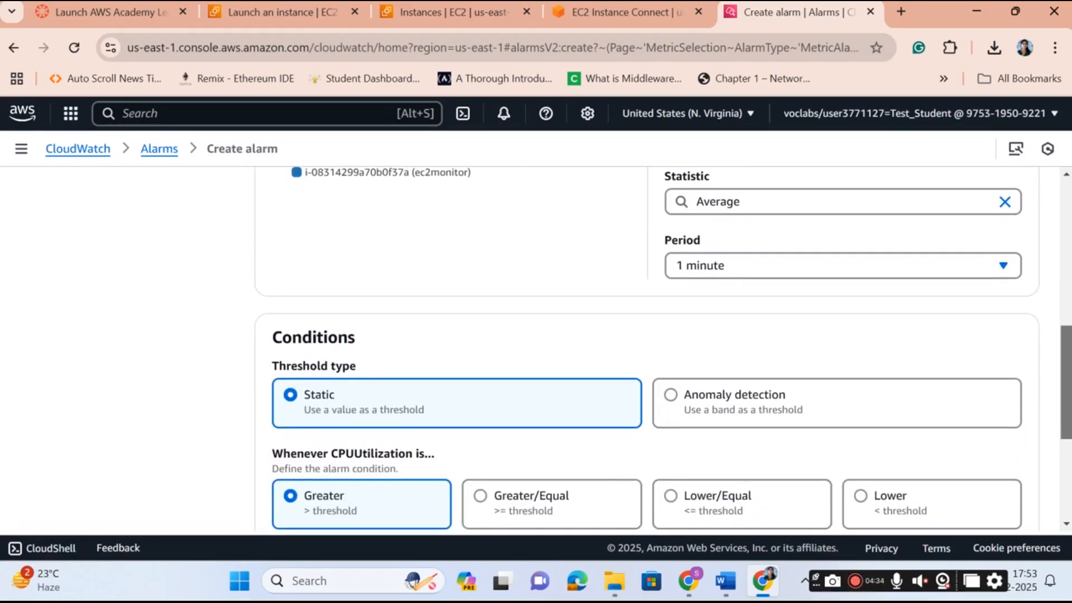
{"action": "scroll", "coordinate": [543, 349], "scroll_direction": "up", "scroll_amount": 5}
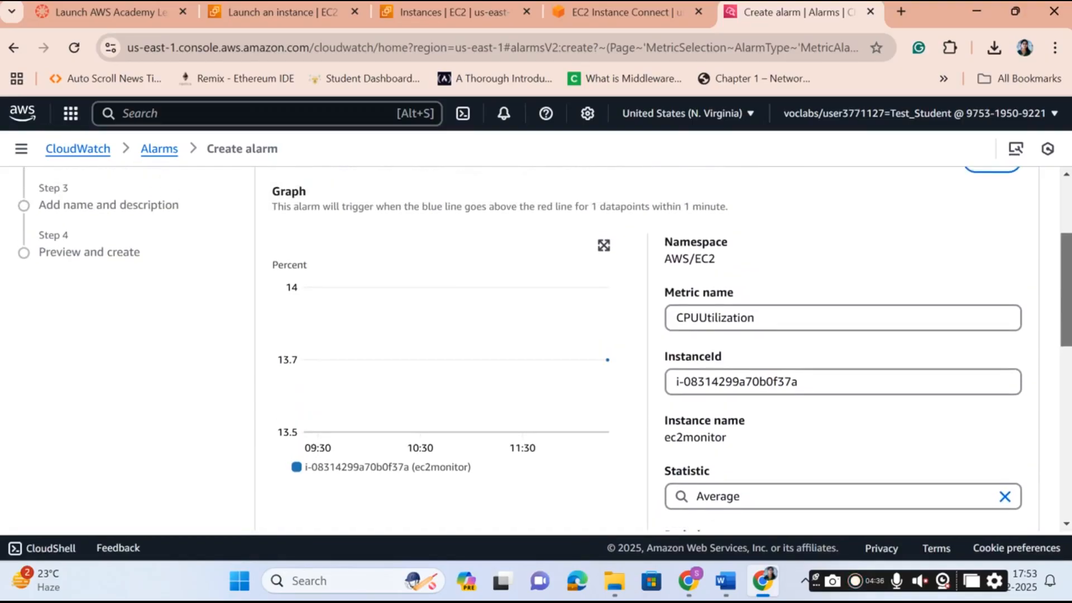
{"action": "scroll", "coordinate": [542, 349], "scroll_direction": "down", "scroll_amount": 1}
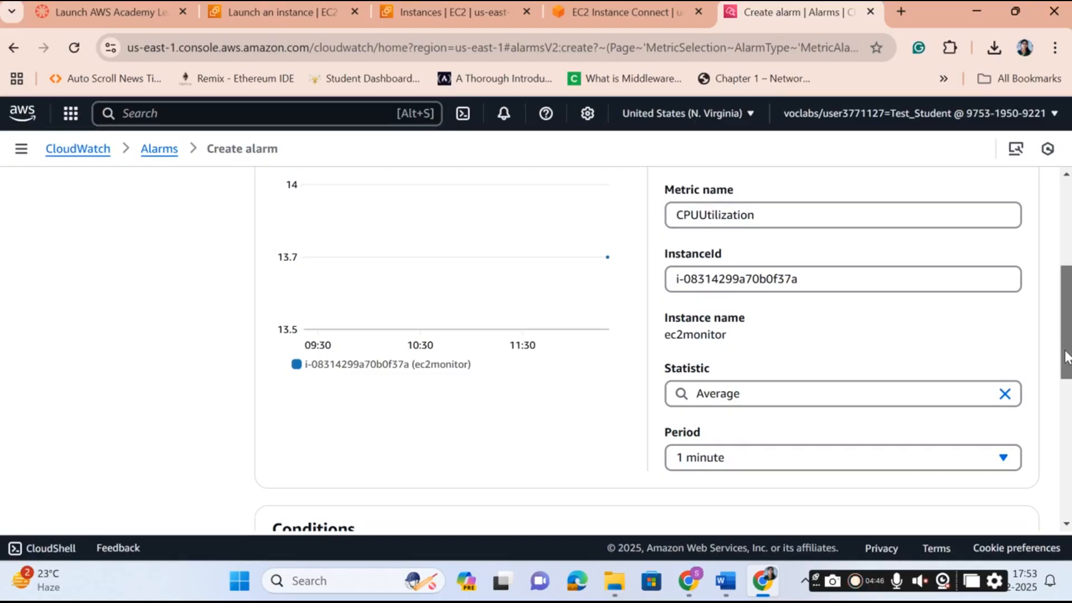
{"action": "left_click_drag", "start_coordinate": [1066, 357], "coordinate": [1066, 469]}
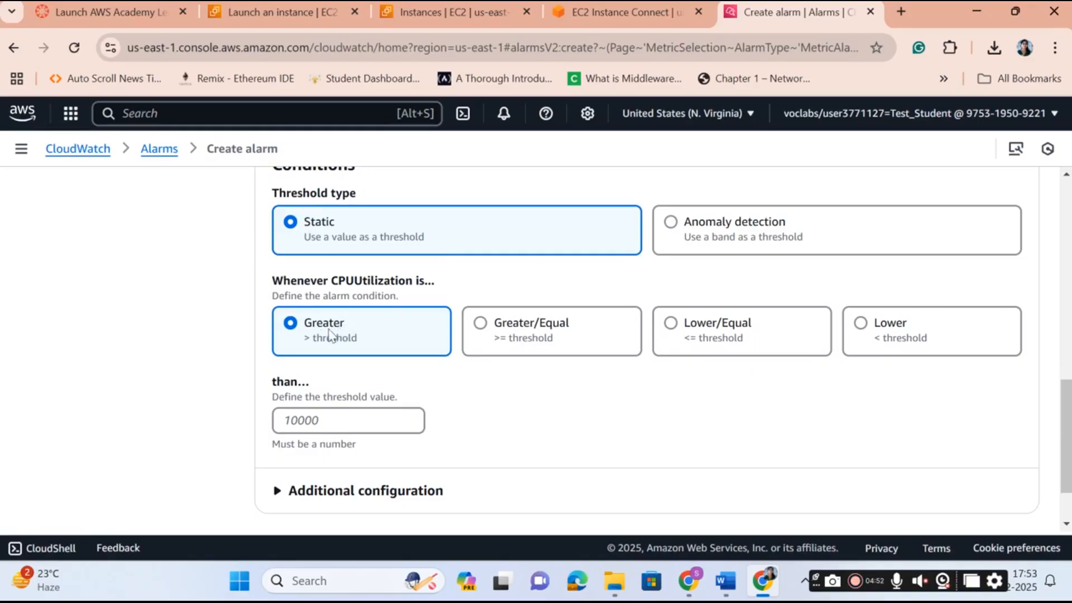
Set the alarm condition to Greater/Equal with a threshold of 25.
{"action": "left_click", "coordinate": [558, 339]}
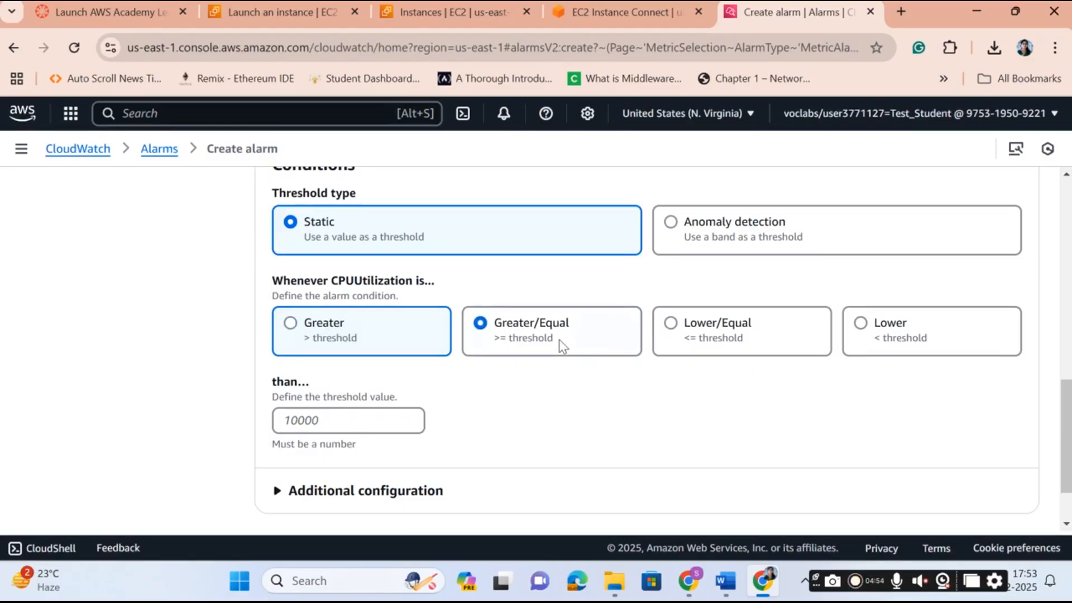
{"action": "left_click", "coordinate": [320, 426]}
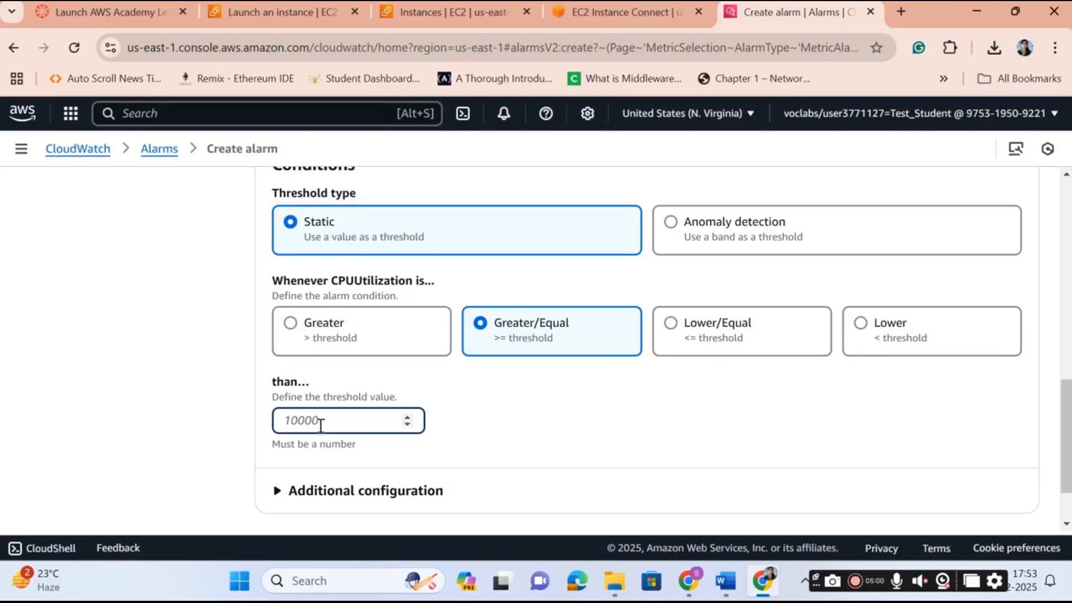
{"action": "type", "text": "25"}
{"action": "left_click", "coordinate": [813, 456]}
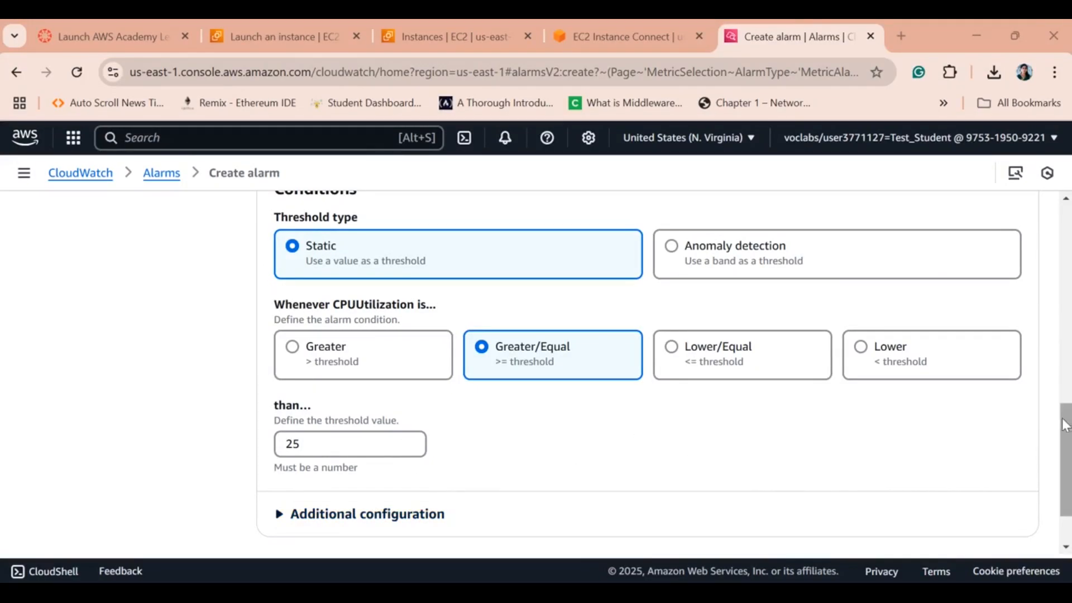
Expand the Additional configuration options and scroll down to the Next button.
{"action": "left_click", "coordinate": [318, 448]}
{"action": "scroll", "coordinate": [341, 474], "scroll_direction": "down", "scroll_amount": 2}
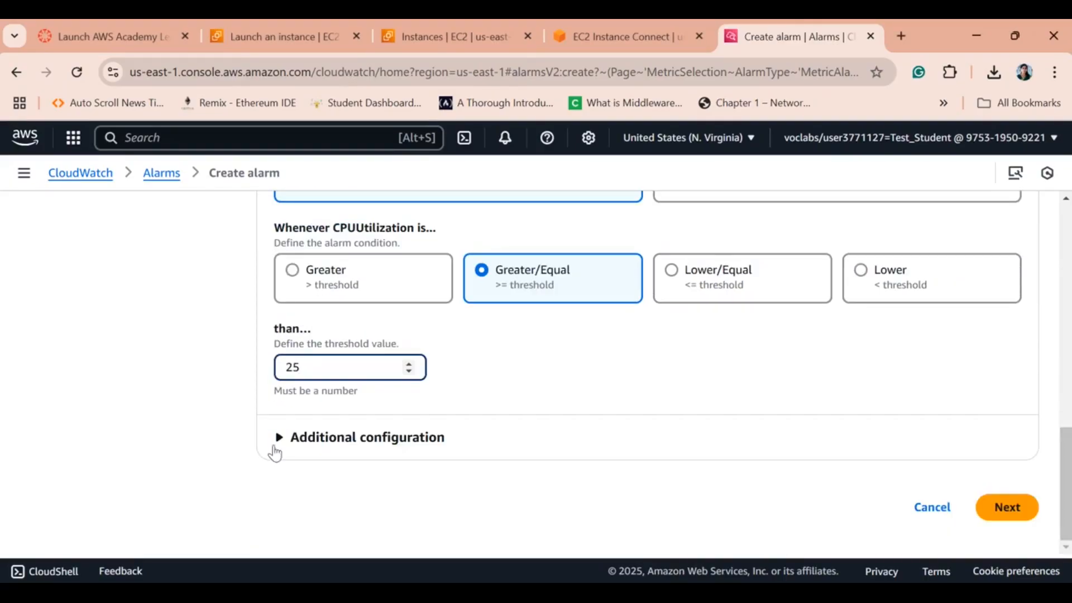
{"action": "left_click", "coordinate": [275, 441]}
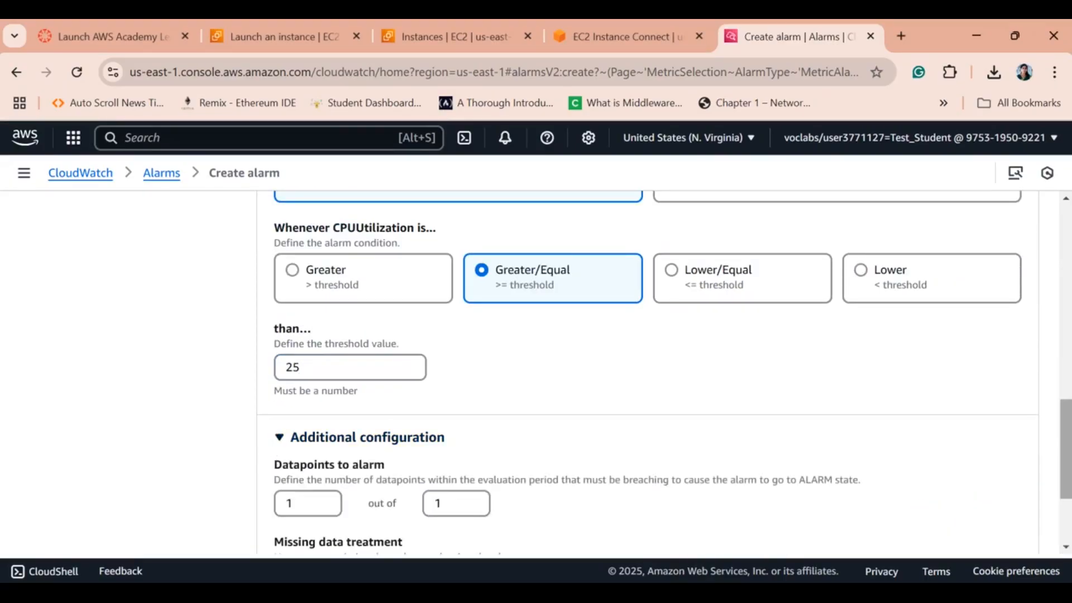
{"action": "scroll", "coordinate": [1065, 450], "scroll_direction": "down", "scroll_amount": 3}
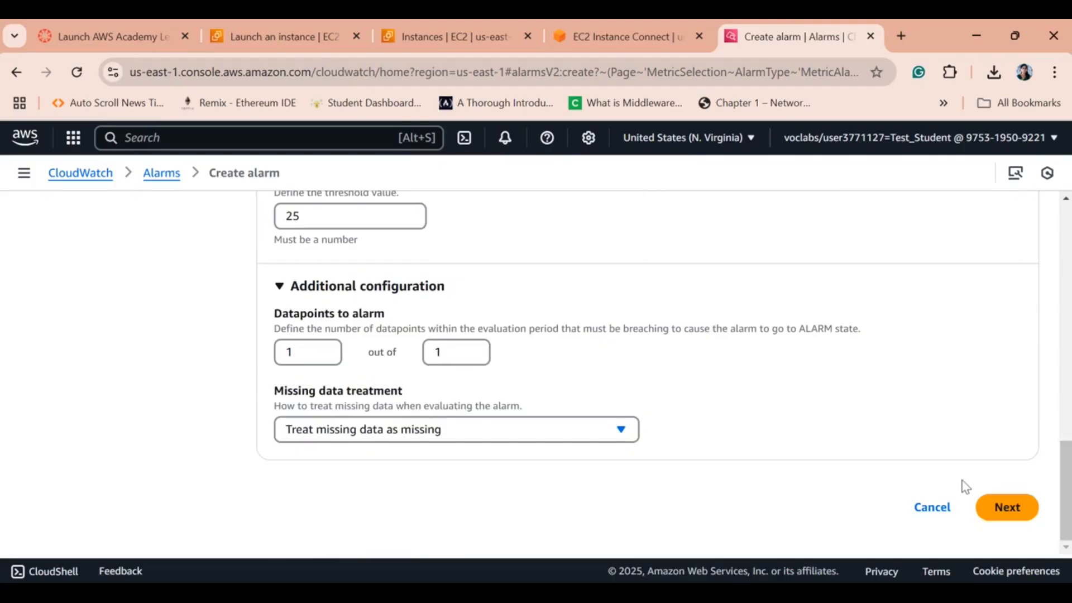
Advance to Step 2 Configure actions and scroll down to the SNS topic options.
{"action": "left_click", "coordinate": [997, 508]}
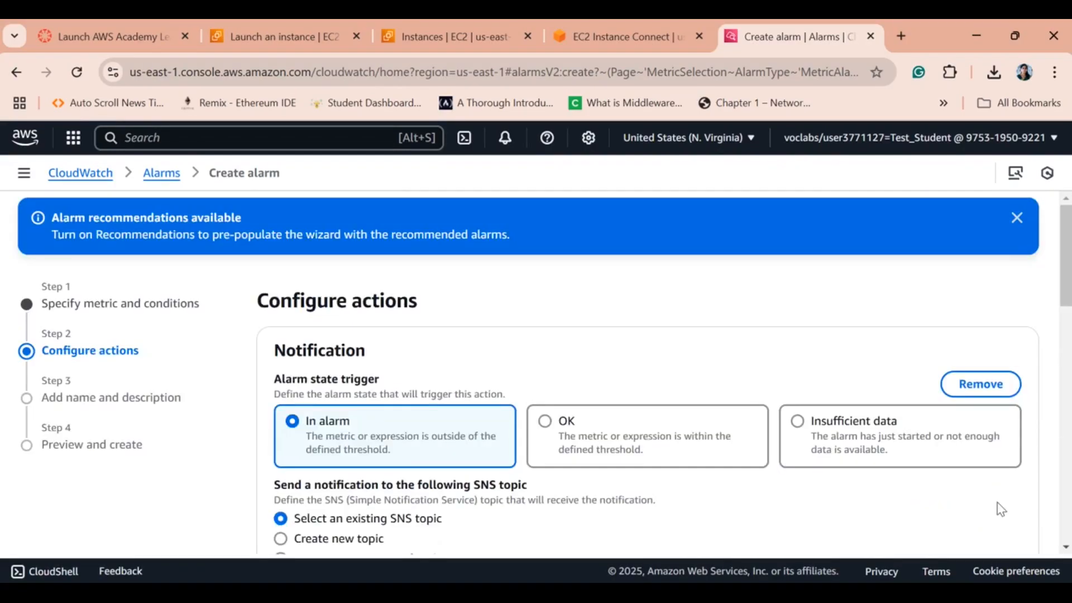
{"action": "scroll", "coordinate": [1064, 257], "scroll_direction": "down", "scroll_amount": 3}
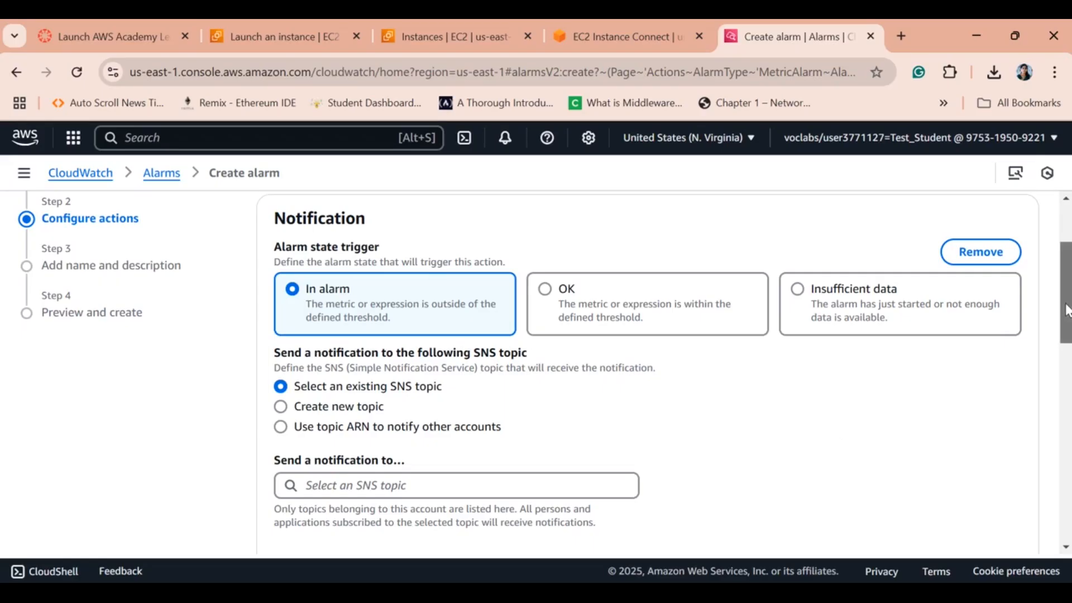
{"action": "left_click_drag", "start_coordinate": [1066, 310], "coordinate": [1066, 317]}
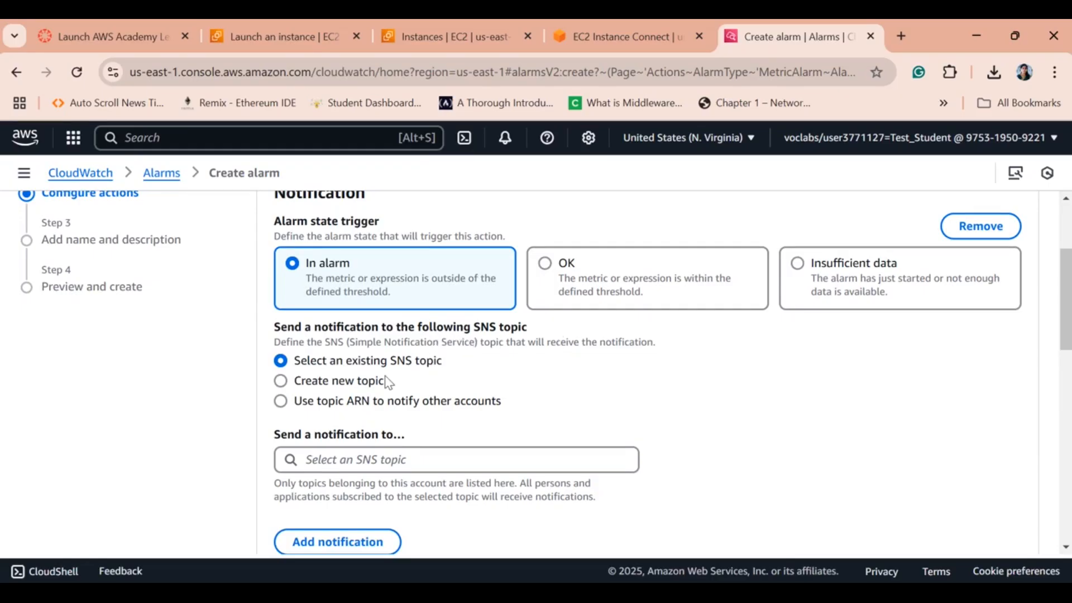
Choose a new SNS topic and trim the 'Default_' prefix to leave CloudWatch_Alarms_Topic.
{"action": "left_click", "coordinate": [280, 382]}
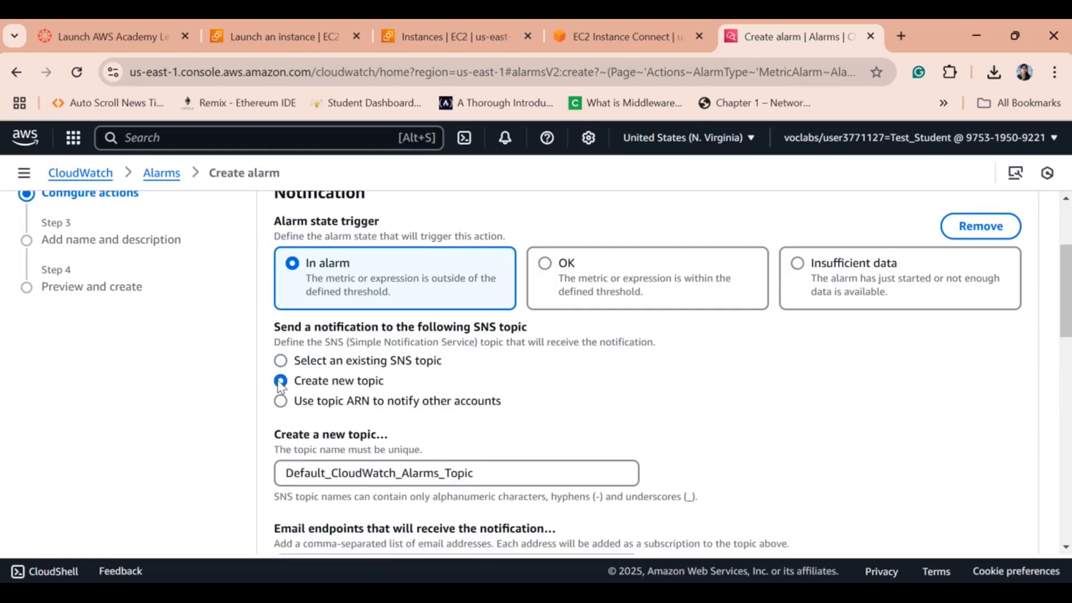
{"action": "scroll", "coordinate": [1067, 314], "scroll_direction": "down", "scroll_amount": 2}
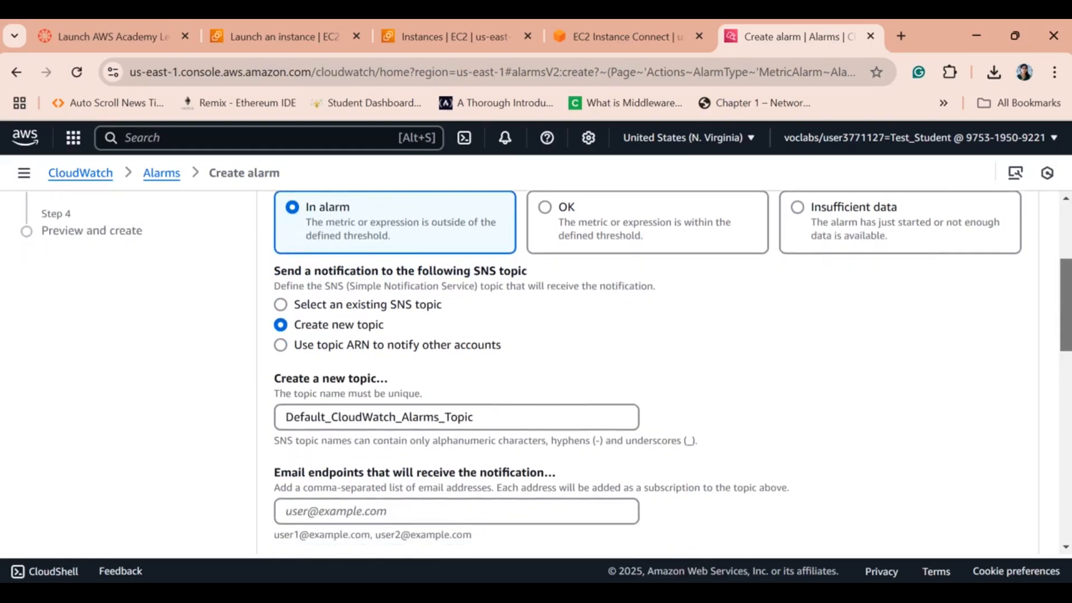
{"action": "left_click", "coordinate": [335, 382]}
{"action": "key", "text": "BackSpace"}
{"action": "key", "text": "BackSpace"}
{"action": "key", "text": "BackSpace"}
{"action": "key", "text": "BackSpace"}
{"action": "key", "text": "BackSpace"}
{"action": "key", "text": "BackSpace"}
{"action": "key", "text": "BackSpace"}
{"action": "key", "text": "BackSpace"}
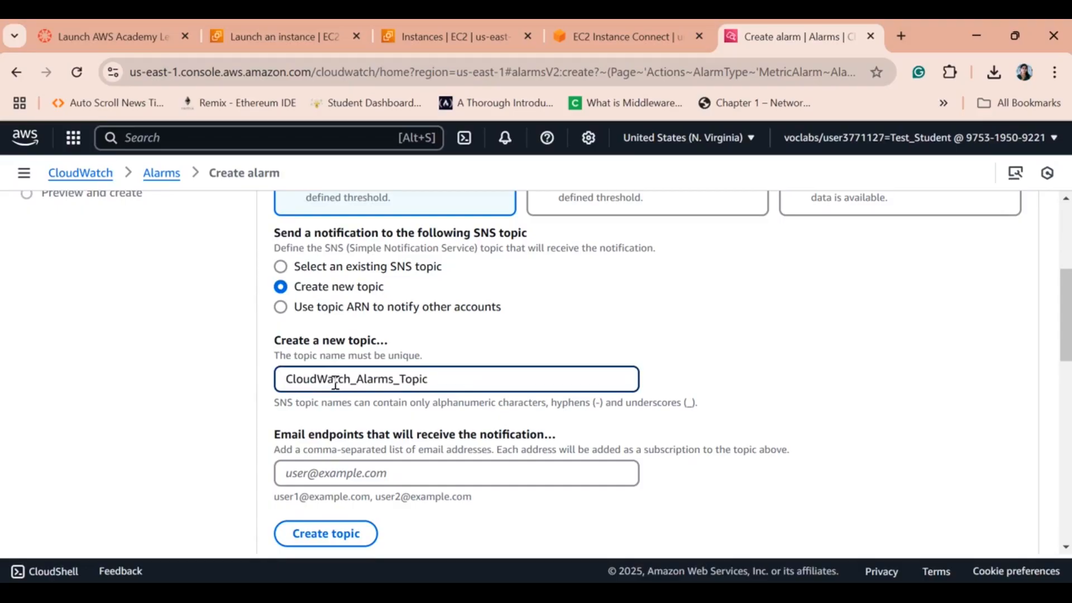
Enter the user's email address as the endpoint and create the topic.
{"action": "left_click", "coordinate": [313, 474]}
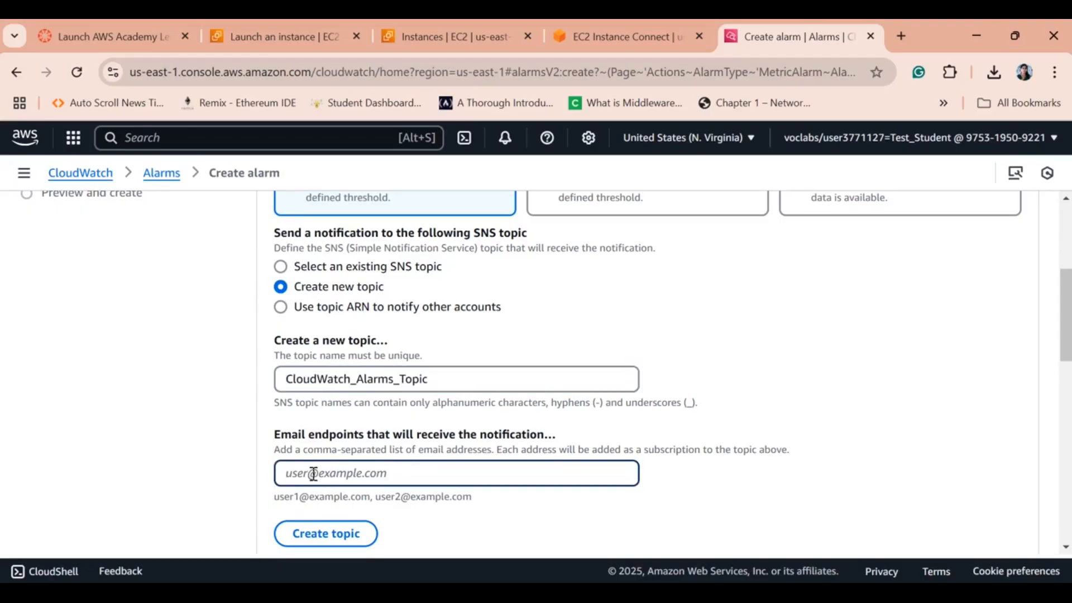
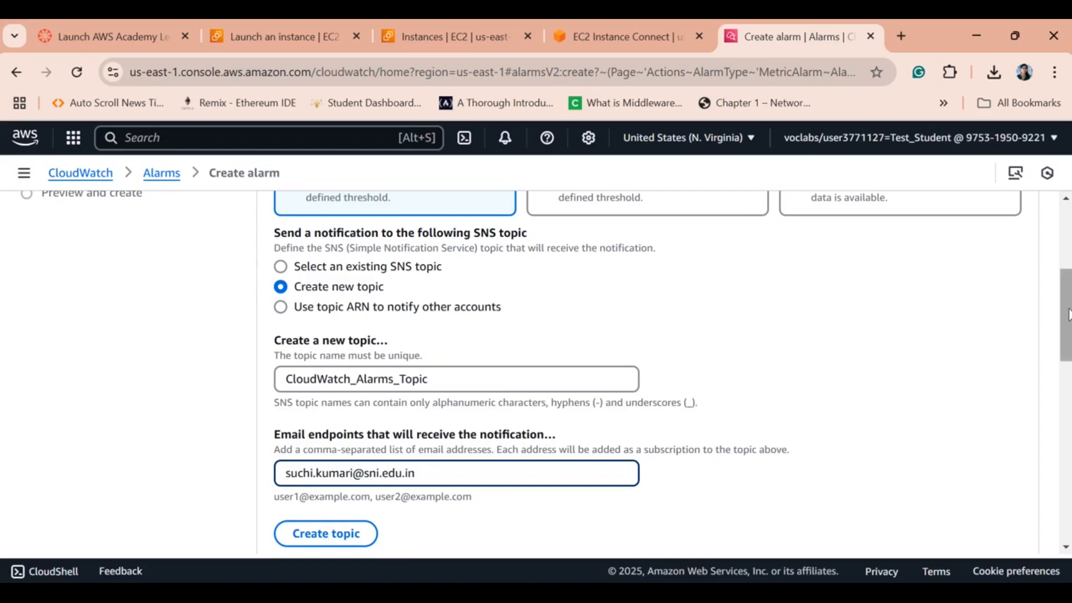
{"action": "scroll", "coordinate": [1068, 321], "scroll_direction": "down", "scroll_amount": 1}
{"action": "scroll", "coordinate": [1067, 324], "scroll_direction": "down", "scroll_amount": 2}
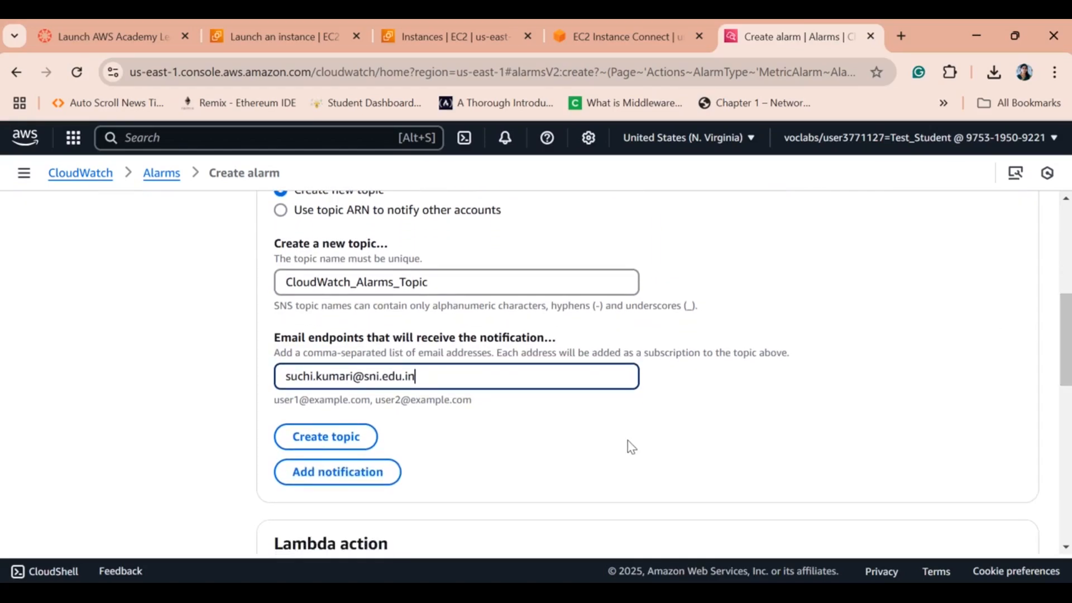
{"action": "left_click", "coordinate": [308, 443]}
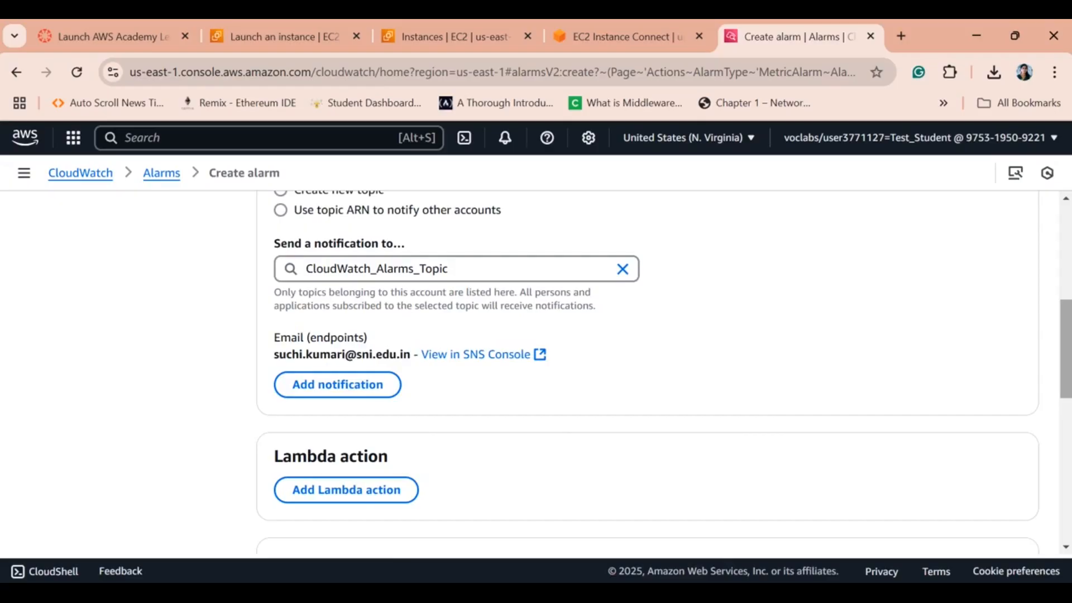
{"action": "left_click_drag", "start_coordinate": [1065, 349], "coordinate": [1065, 372]}
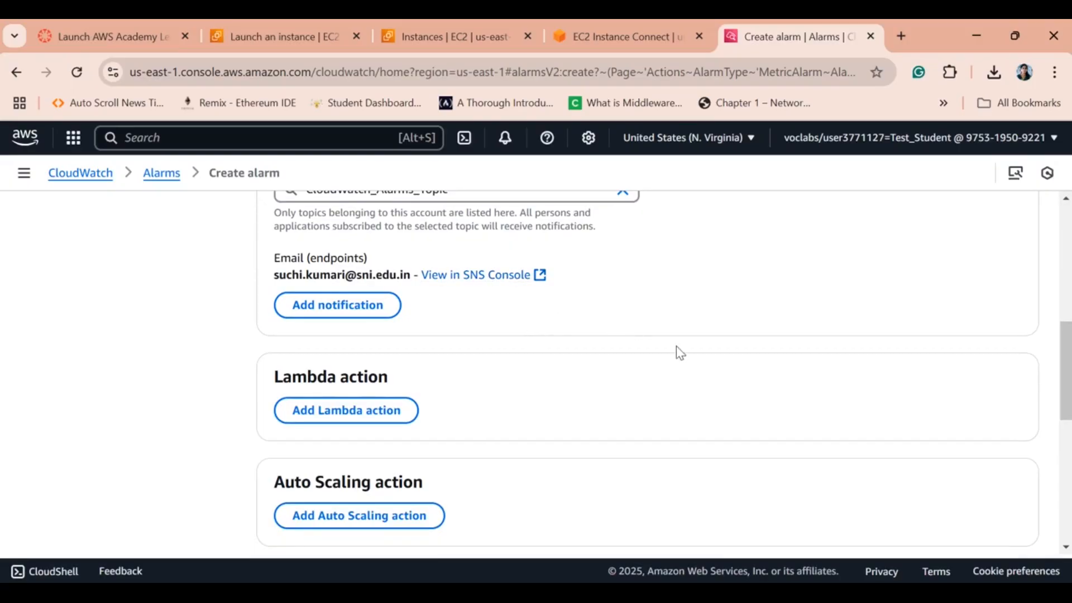
{"action": "left_click_drag", "start_coordinate": [1066, 363], "coordinate": [1066, 482]}
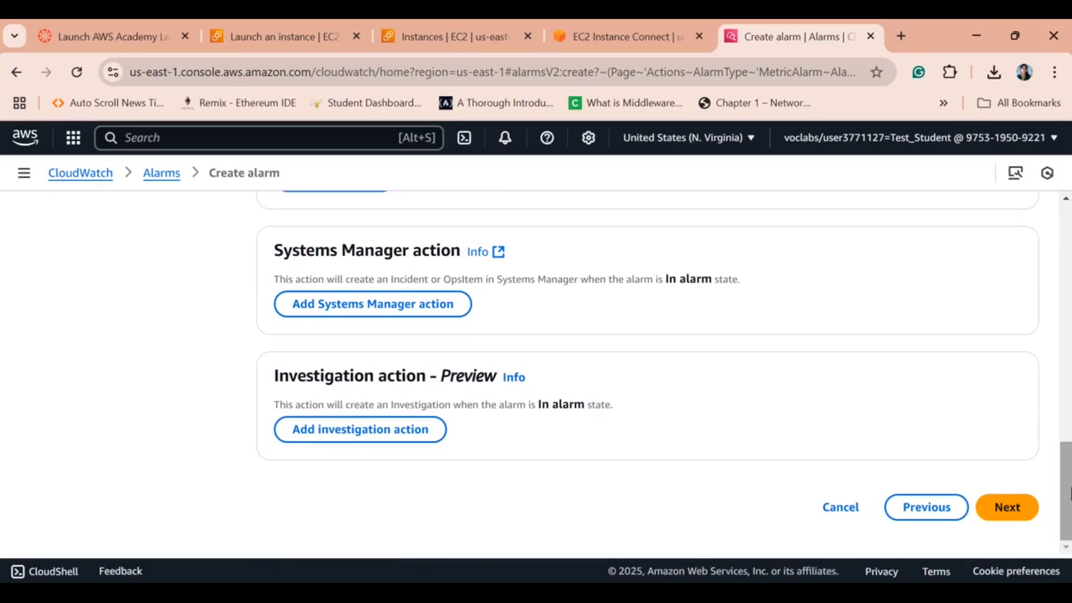
Enter ec2utilization as the alarm name and proceed to the Preview and create page.
{"action": "left_click", "coordinate": [999, 514]}
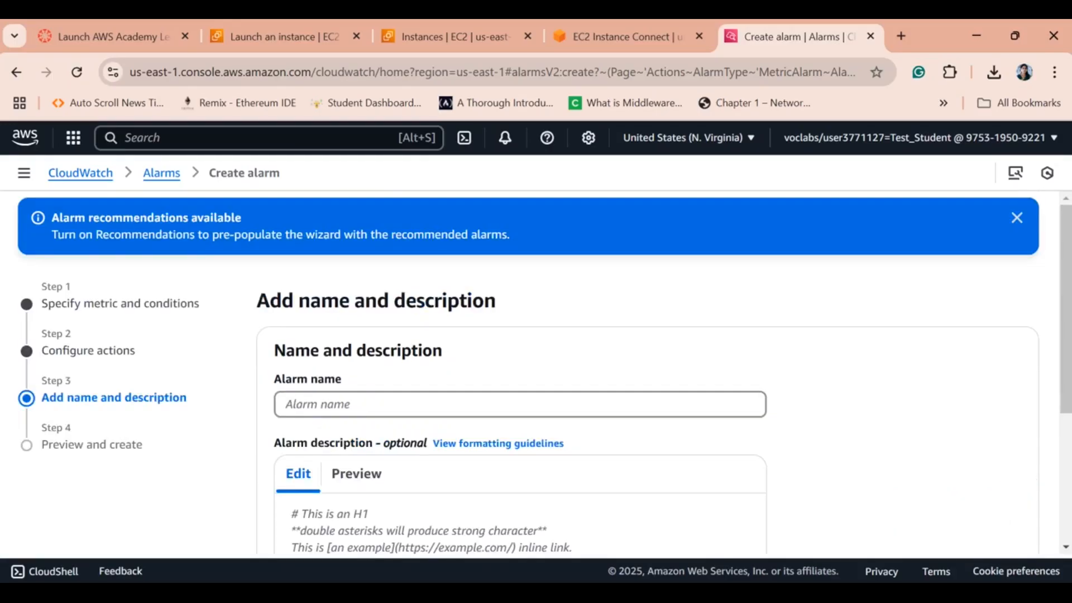
{"action": "left_click", "coordinate": [329, 401]}
{"action": "type", "text": "e"}
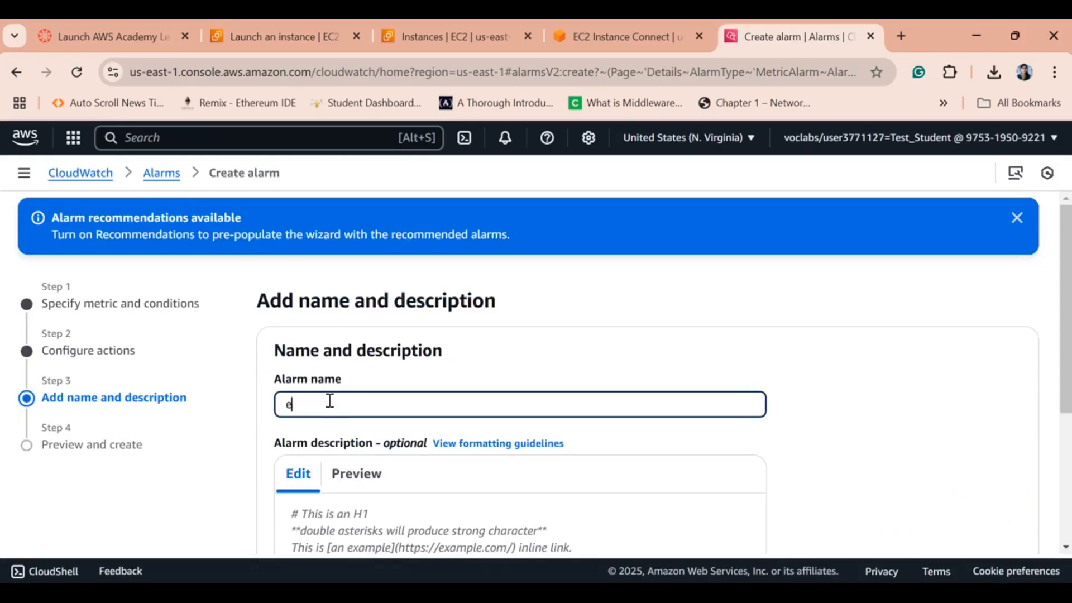
{"action": "type", "text": "c2utilization"}
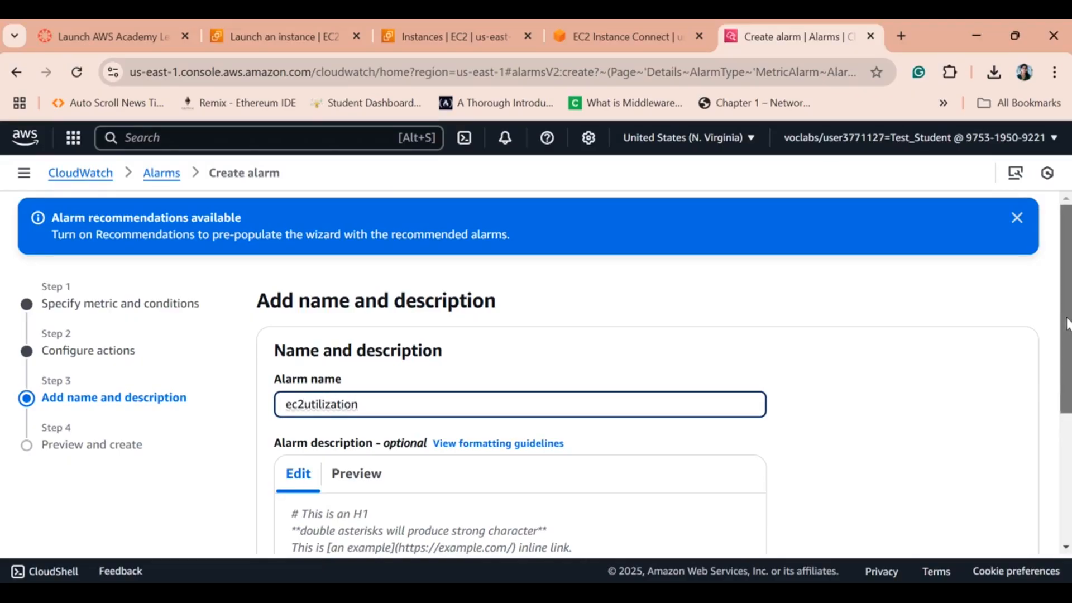
{"action": "scroll", "coordinate": [1065, 324], "scroll_direction": "down", "scroll_amount": 3}
{"action": "scroll", "coordinate": [1030, 449], "scroll_direction": "down", "scroll_amount": 2}
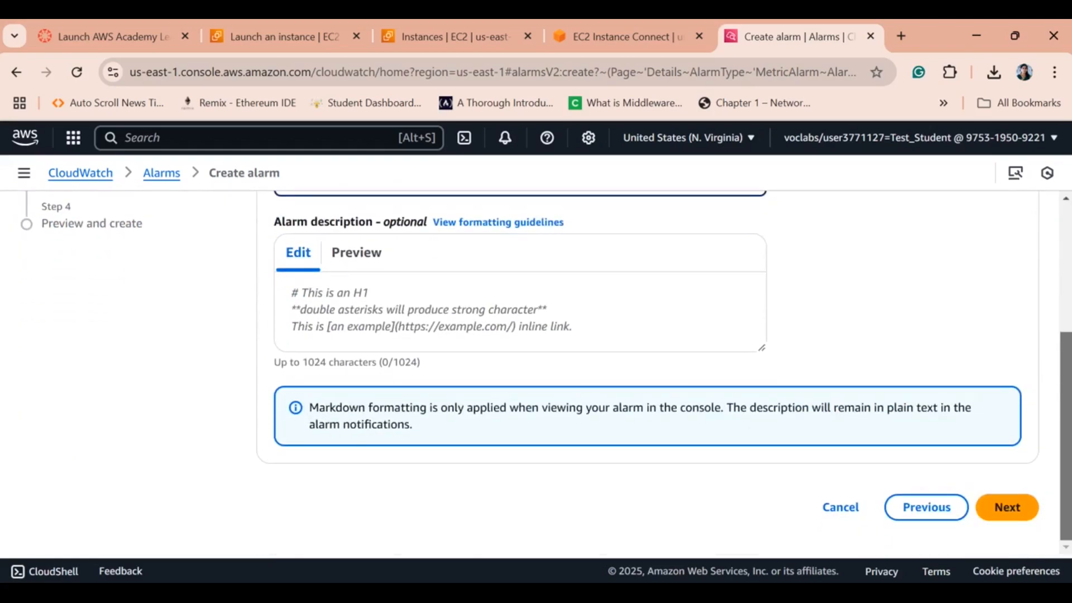
{"action": "left_click", "coordinate": [1006, 506]}
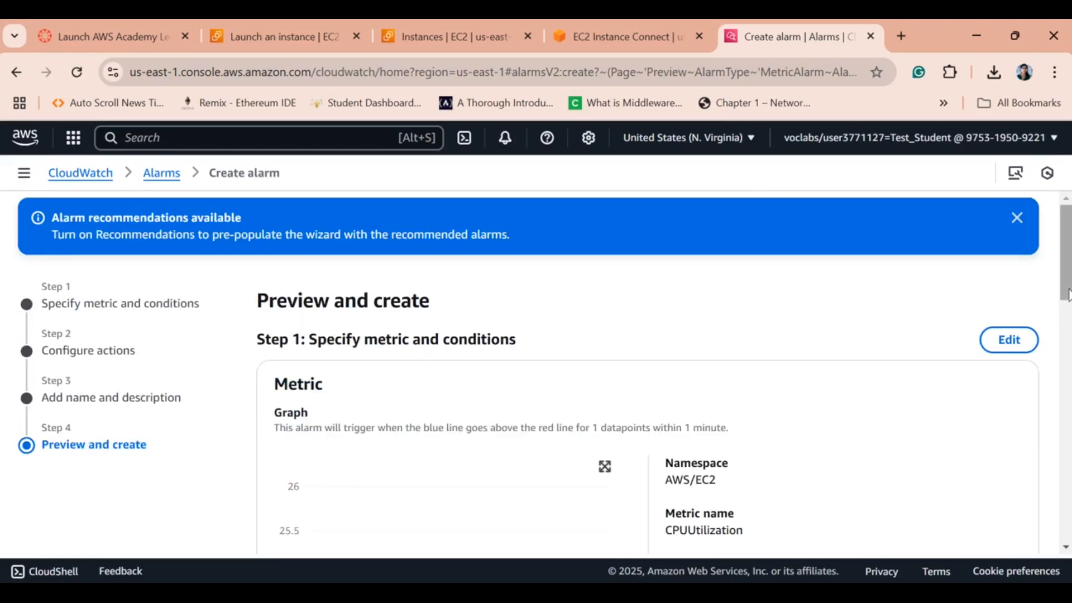
Scroll through the preview of the CPUUtilization >= 25 settings and create the ec2utilization alarm.
{"action": "scroll", "coordinate": [458, 371], "scroll_direction": "down", "scroll_amount": 2}
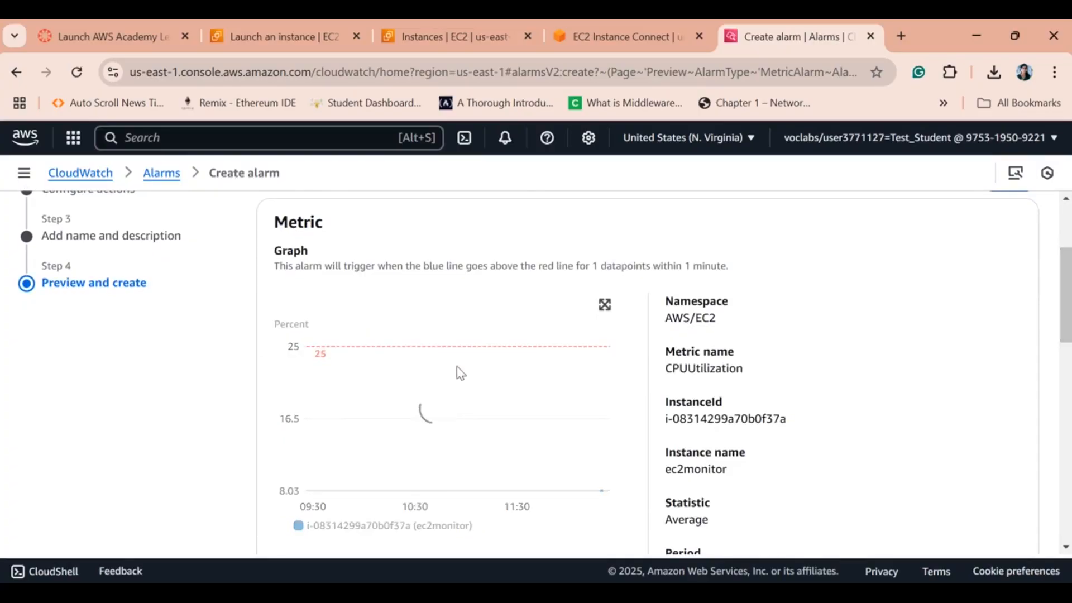
{"action": "mouse_move", "coordinate": [351, 350]}
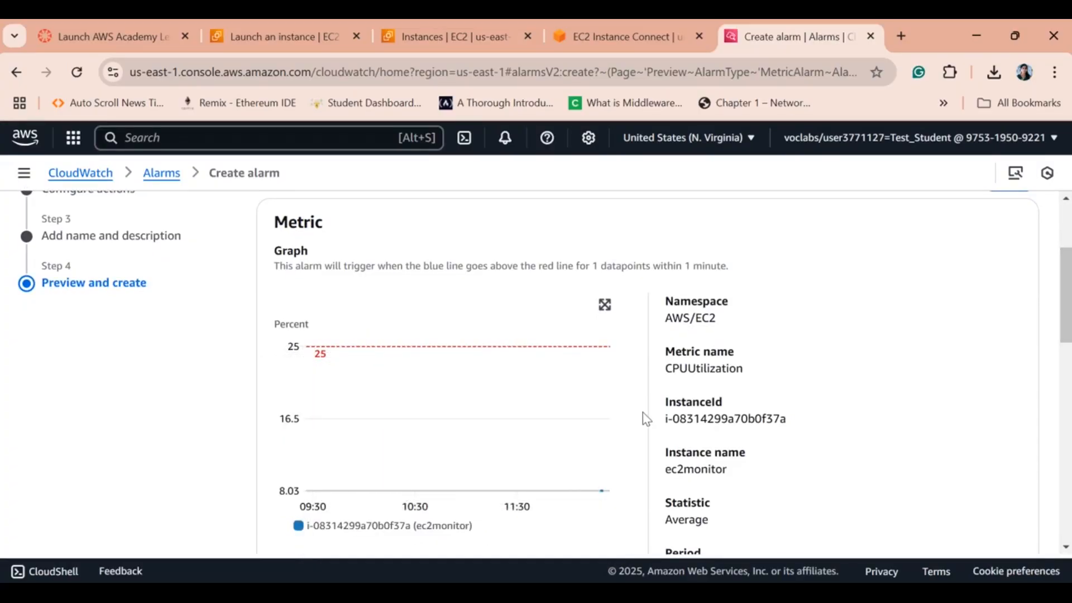
{"action": "left_click_drag", "start_coordinate": [1066, 284], "coordinate": [1067, 516]}
{"action": "left_click", "coordinate": [985, 515]}
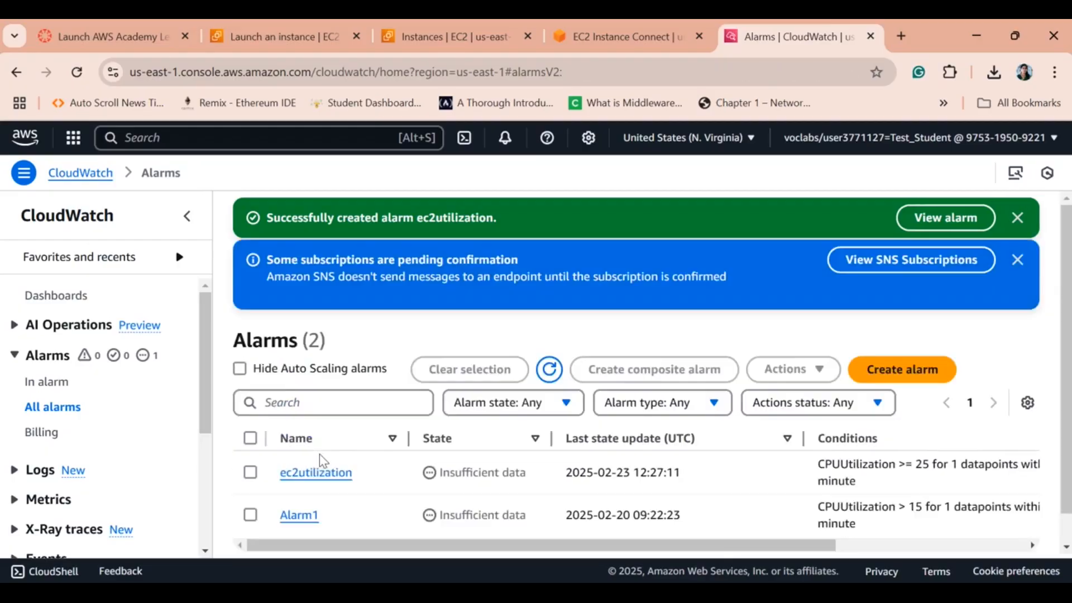
Refresh the alarms list twice, then close the SNS subscriptions and success banners.
{"action": "left_click_drag", "start_coordinate": [1067, 280], "coordinate": [1067, 309]}
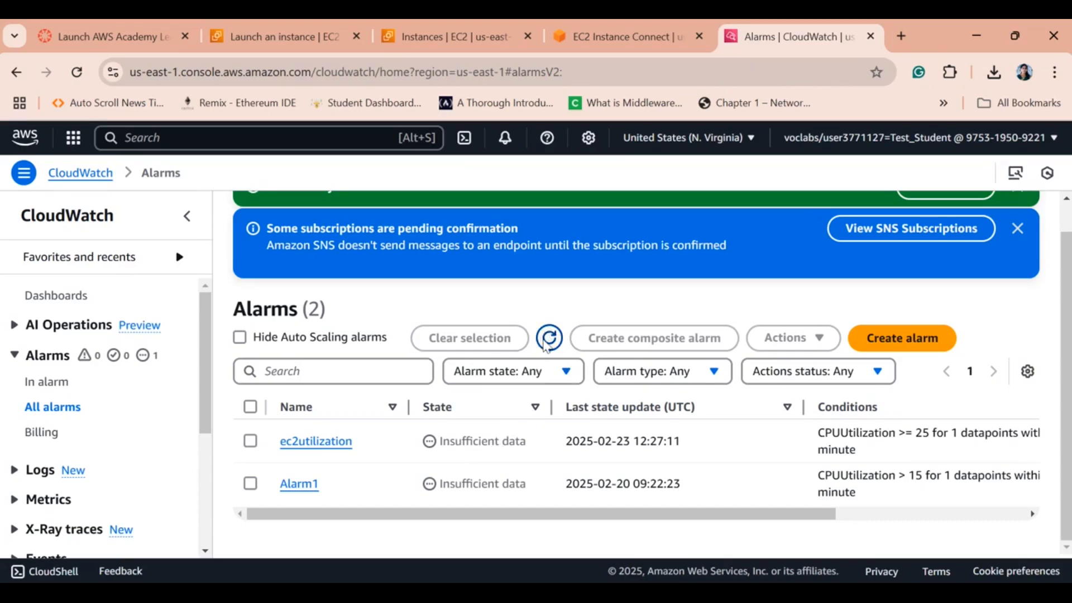
{"action": "left_click", "coordinate": [546, 341]}
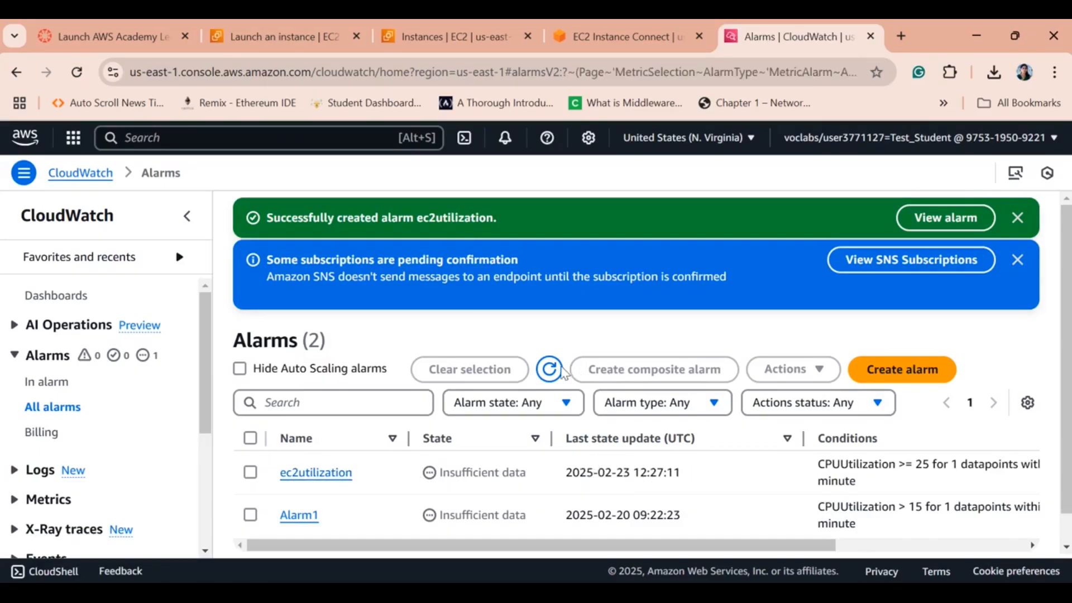
{"action": "left_click", "coordinate": [552, 370]}
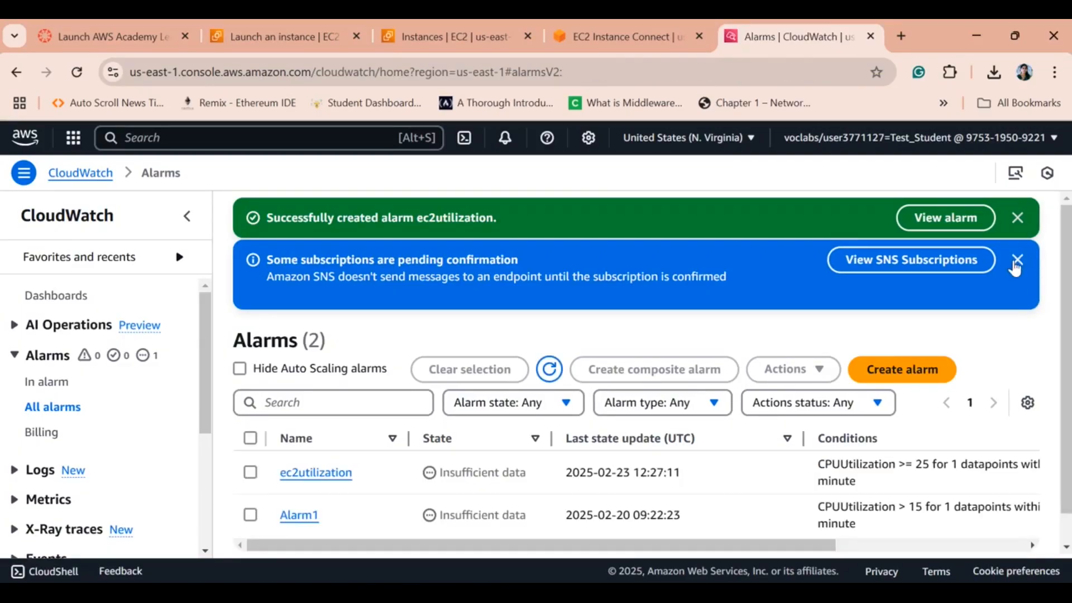
{"action": "left_click", "coordinate": [1017, 259]}
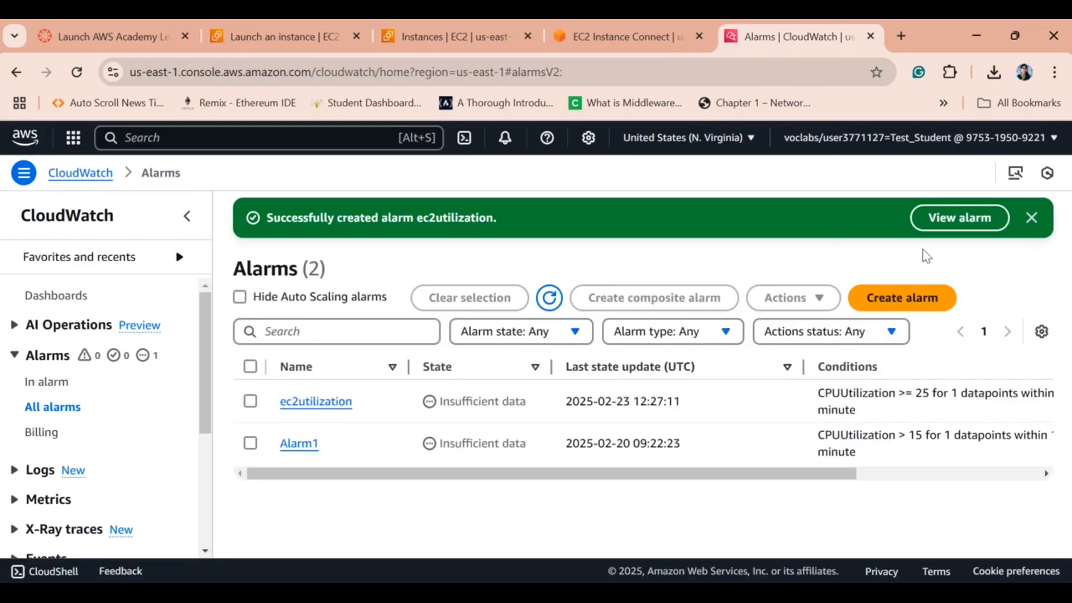
{"action": "left_click", "coordinate": [1032, 219]}
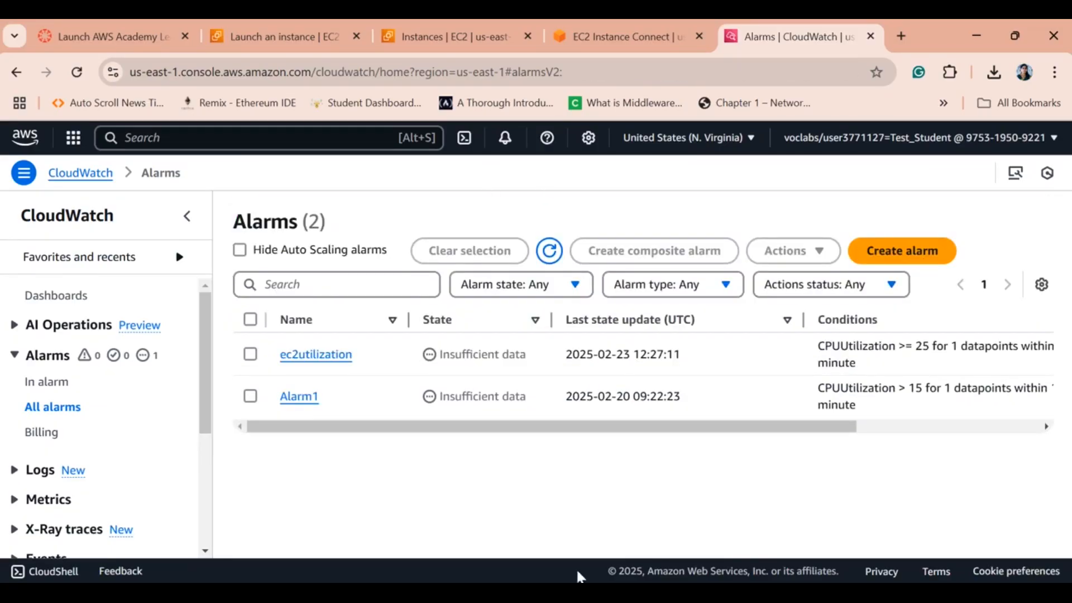
In the other Chrome window, open Gmail and reload the inbox for new mail.
{"action": "mouse_move", "coordinate": [690, 593]}
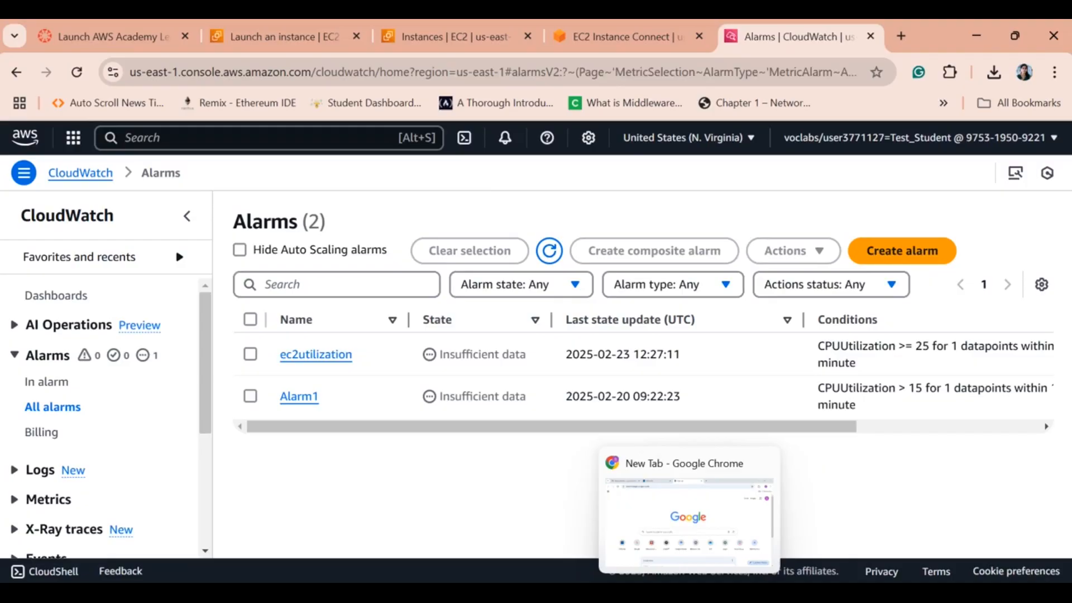
{"action": "left_click", "coordinate": [690, 516]}
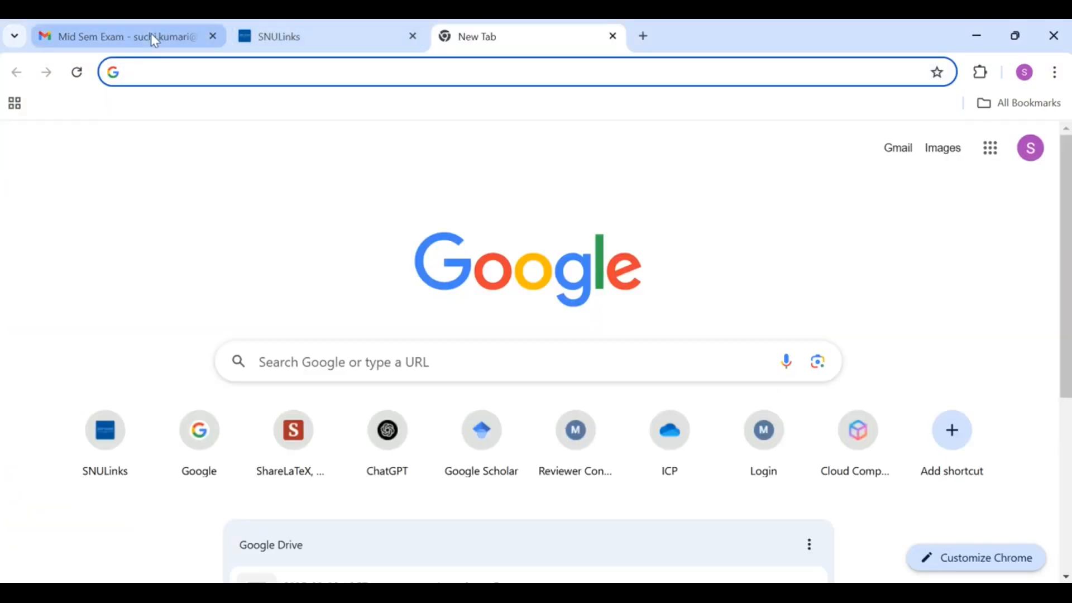
{"action": "left_click", "coordinate": [889, 151]}
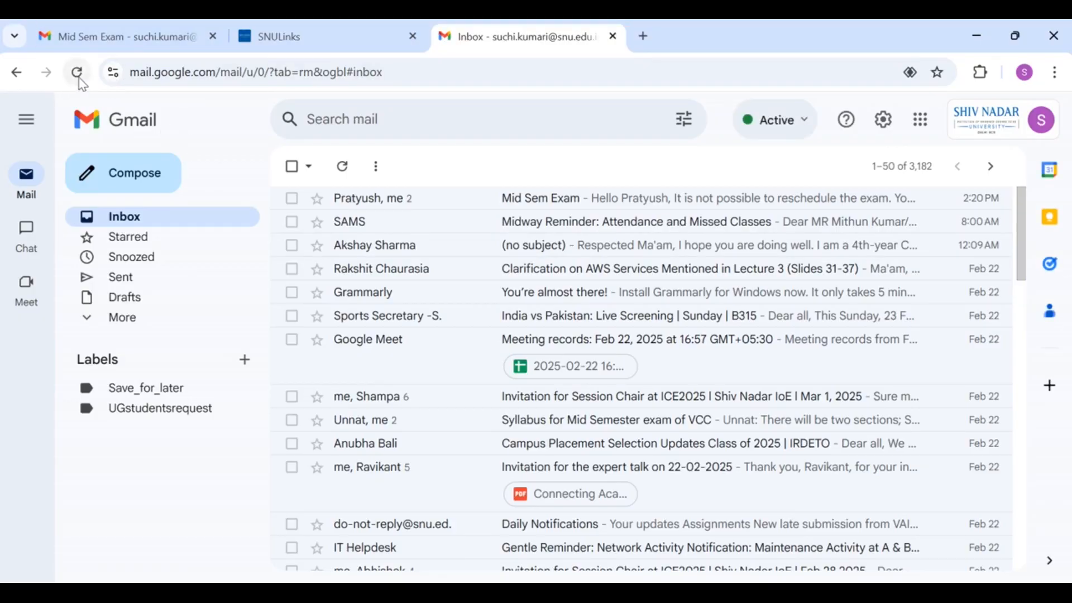
{"action": "left_click", "coordinate": [79, 79]}
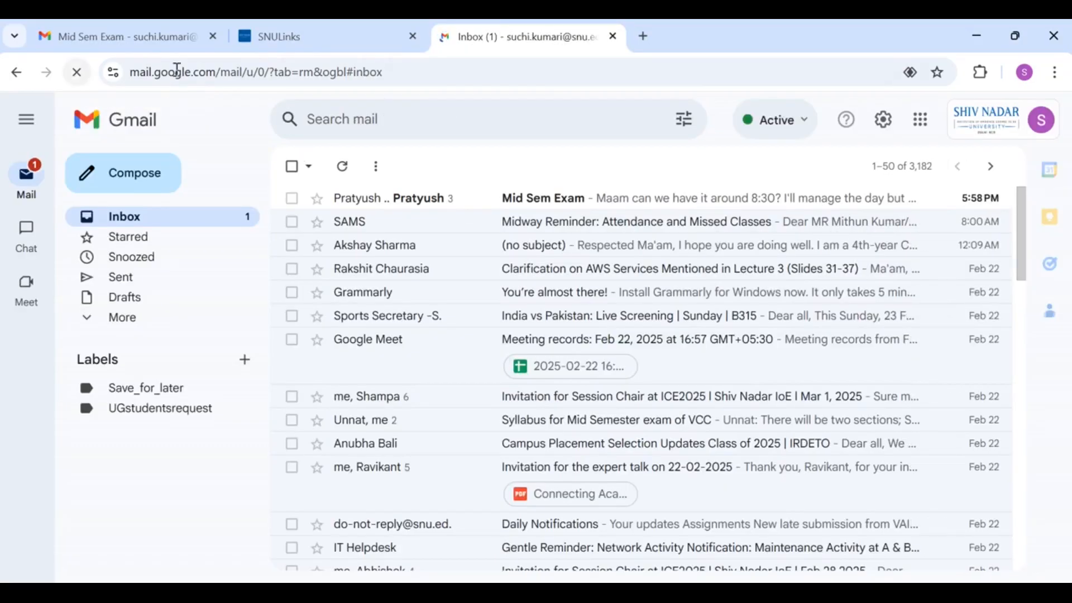
Close the Gmail tab and reload the CloudWatch alarms list.
{"action": "left_click", "coordinate": [613, 36]}
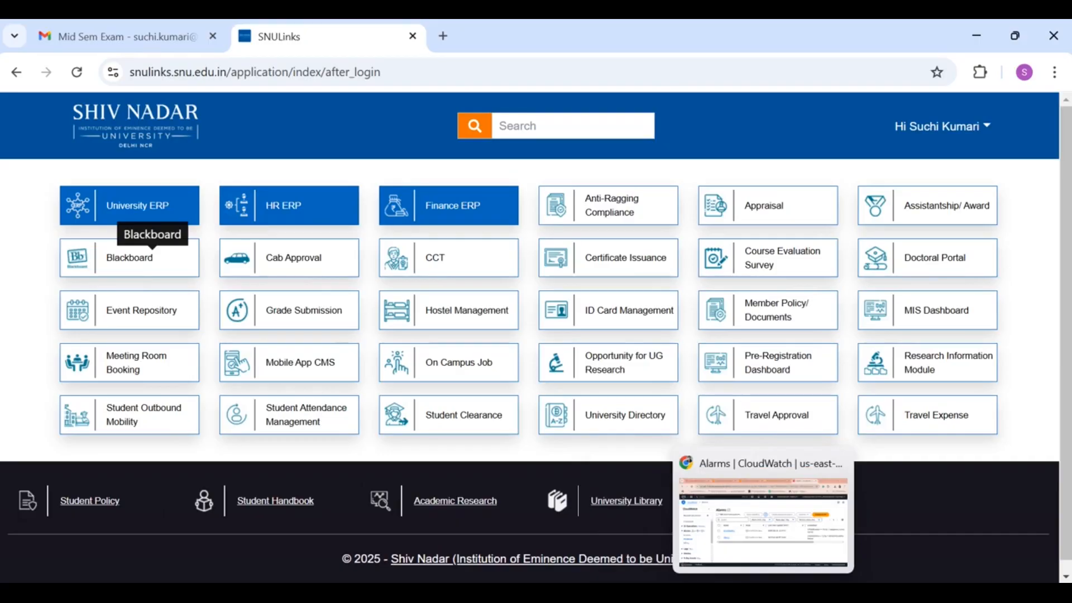
{"action": "left_click", "coordinate": [763, 522]}
{"action": "left_click", "coordinate": [550, 250]}
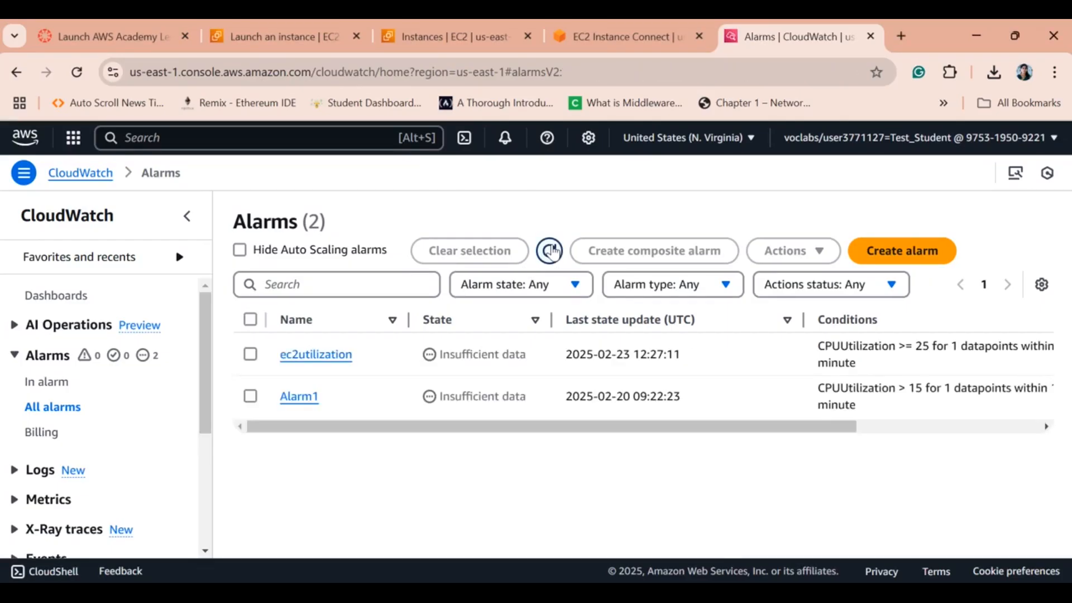
Recheck the alarms twice, go to the ec2monitor EC2 Instance Connect shell, then switch to Lab_Assignment_6.
{"action": "left_click", "coordinate": [550, 250]}
{"action": "left_click", "coordinate": [551, 251]}
{"action": "left_click", "coordinate": [333, 35]}
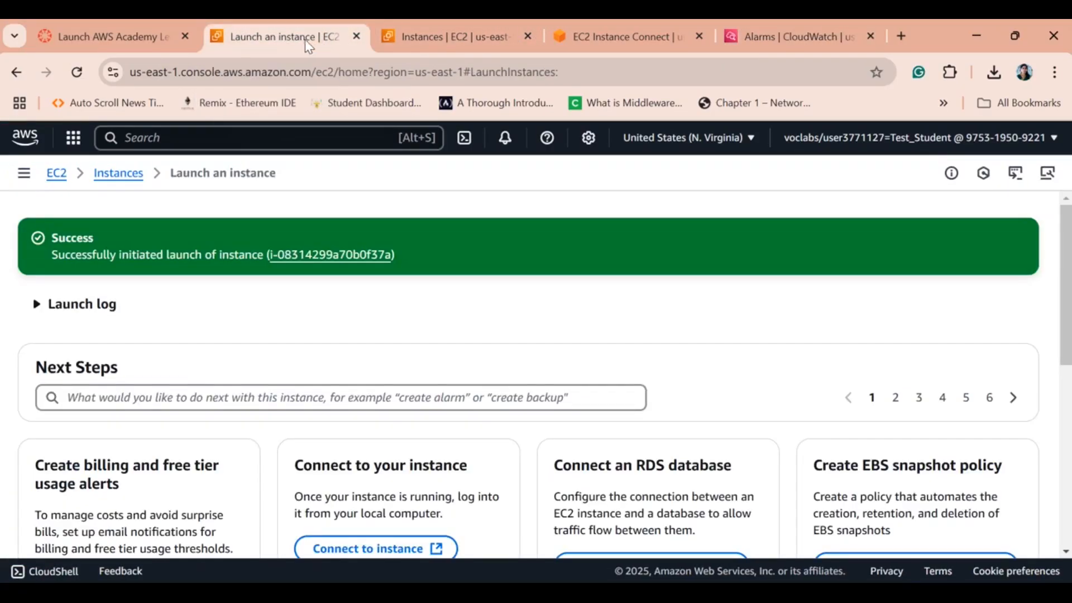
{"action": "left_click", "coordinate": [430, 37]}
{"action": "left_click", "coordinate": [608, 35]}
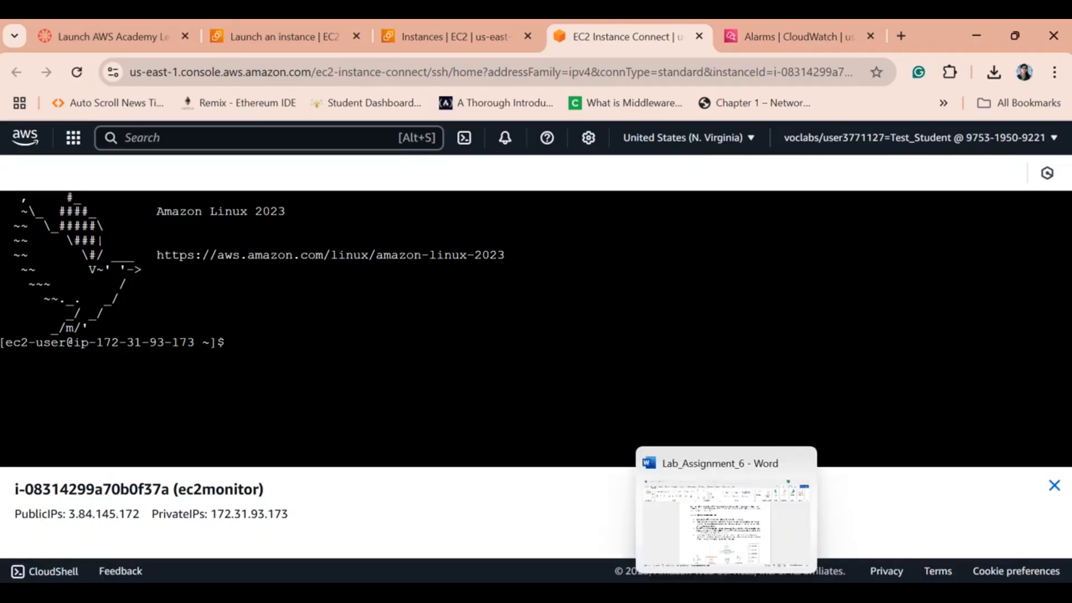
{"action": "left_click", "coordinate": [727, 593]}
Scroll to Task 9 and look over its three stress command lines, then go back to Chrome.
{"action": "left_click_drag", "start_coordinate": [1065, 419], "coordinate": [1065, 513]}
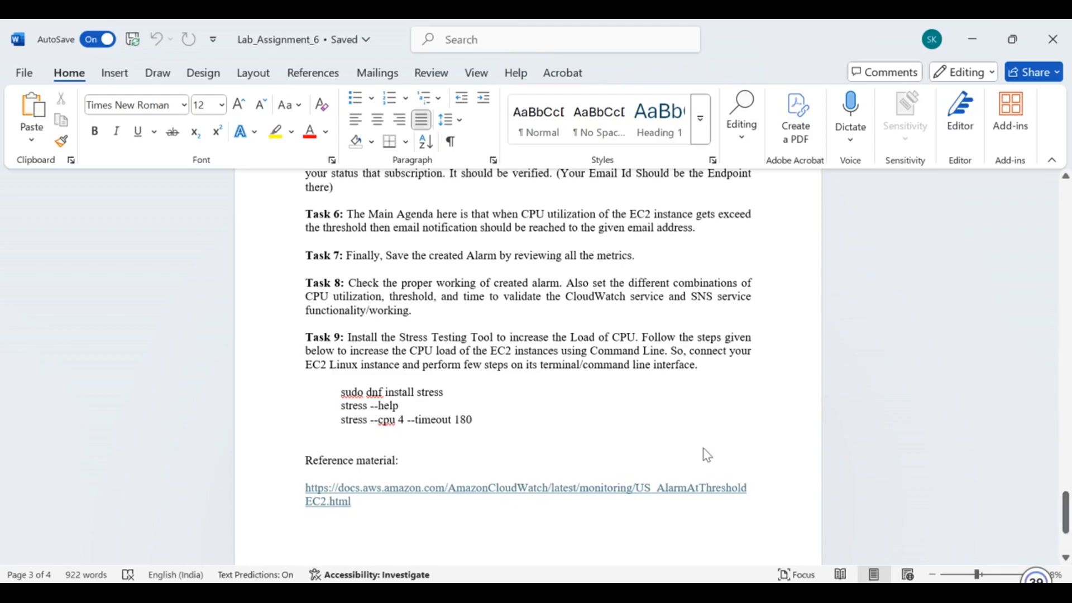
{"action": "left_click_drag", "start_coordinate": [337, 388], "coordinate": [478, 431]}
{"action": "left_click", "coordinate": [479, 428]}
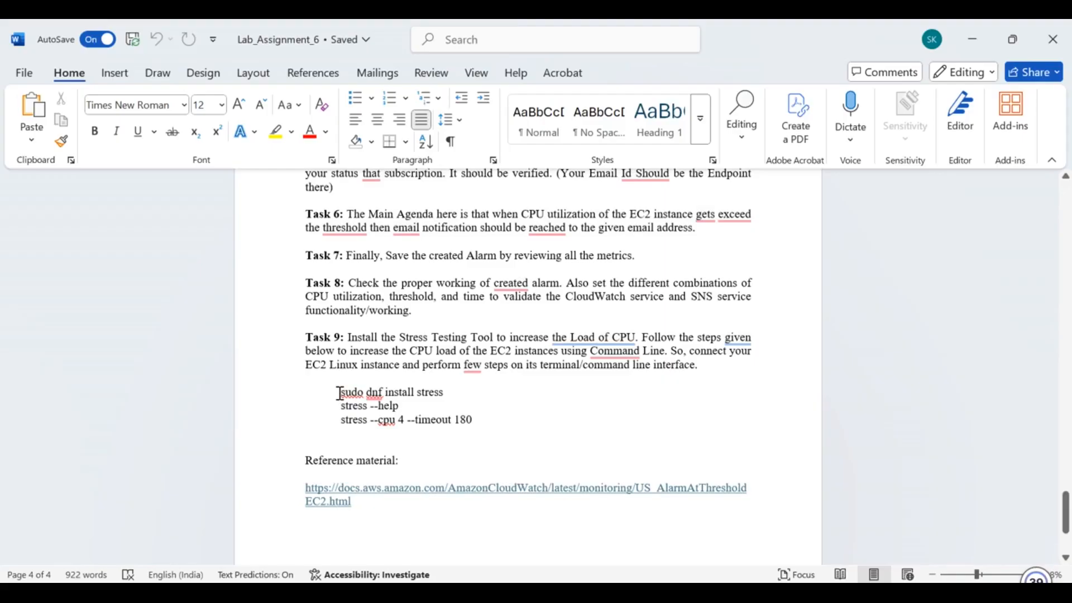
{"action": "right_click", "coordinate": [339, 393]}
{"action": "left_click", "coordinate": [464, 394]}
{"action": "mouse_move", "coordinate": [689, 592]}
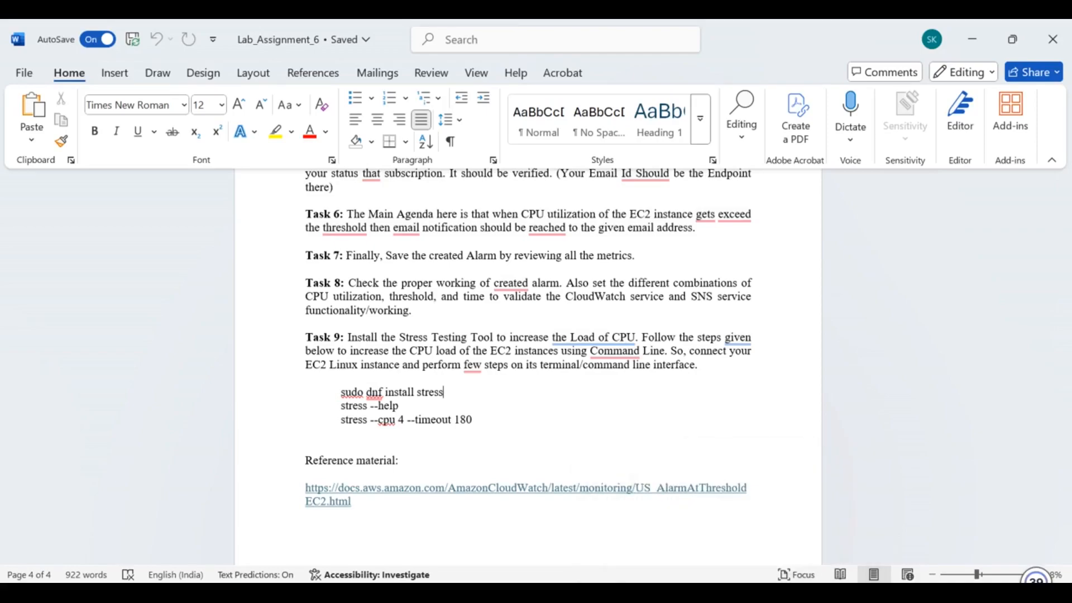
{"action": "left_click", "coordinate": [690, 593]}
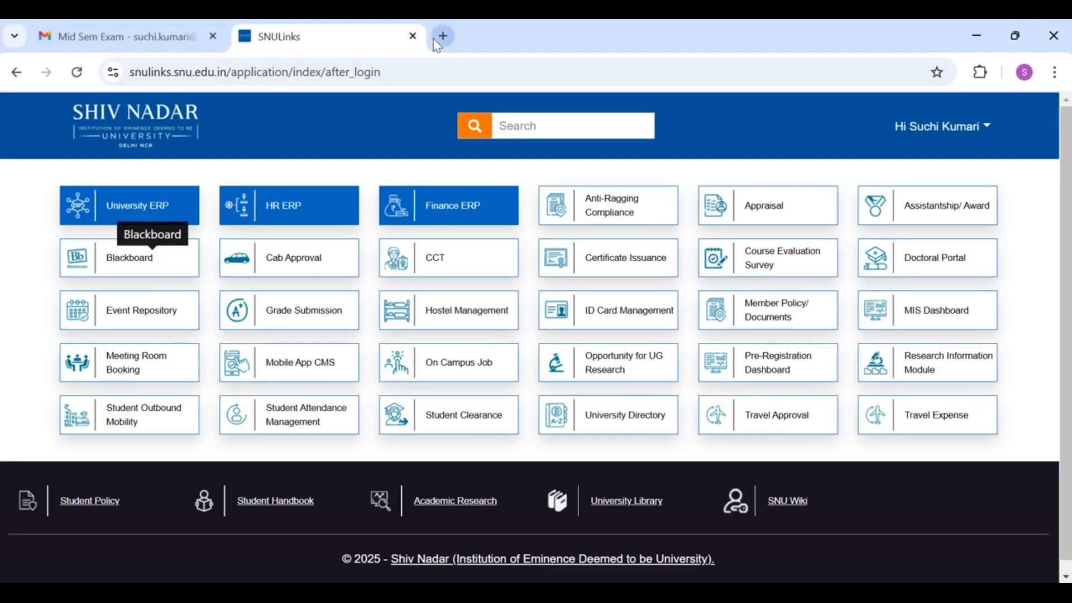
Open Gmail in a new tab, reload the inbox, then minimise Chrome to return to Word.
{"action": "left_click", "coordinate": [443, 36]}
{"action": "left_click", "coordinate": [911, 152]}
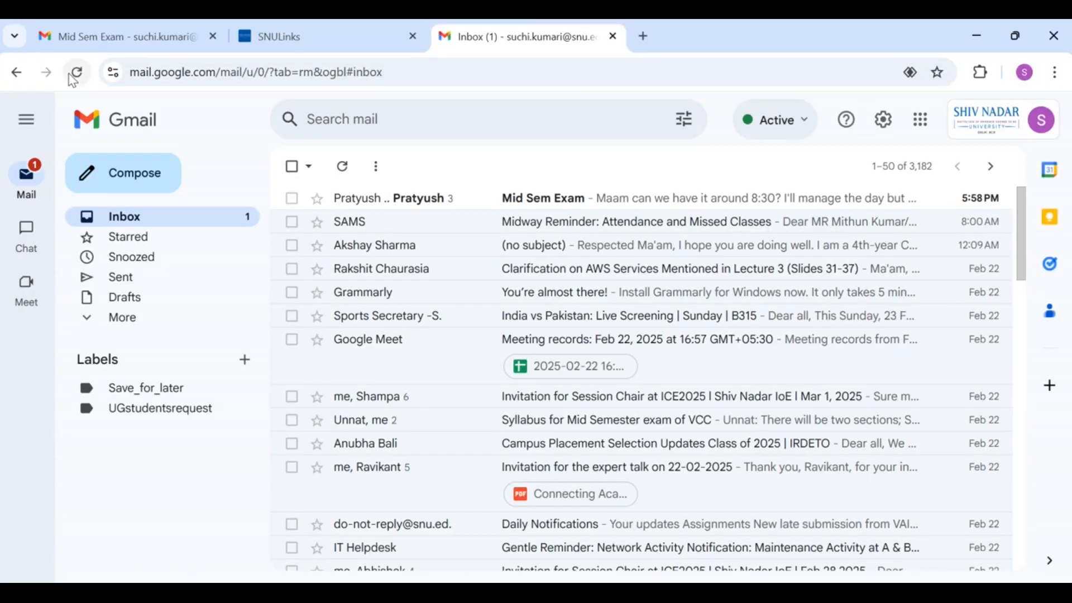
{"action": "left_click", "coordinate": [78, 73]}
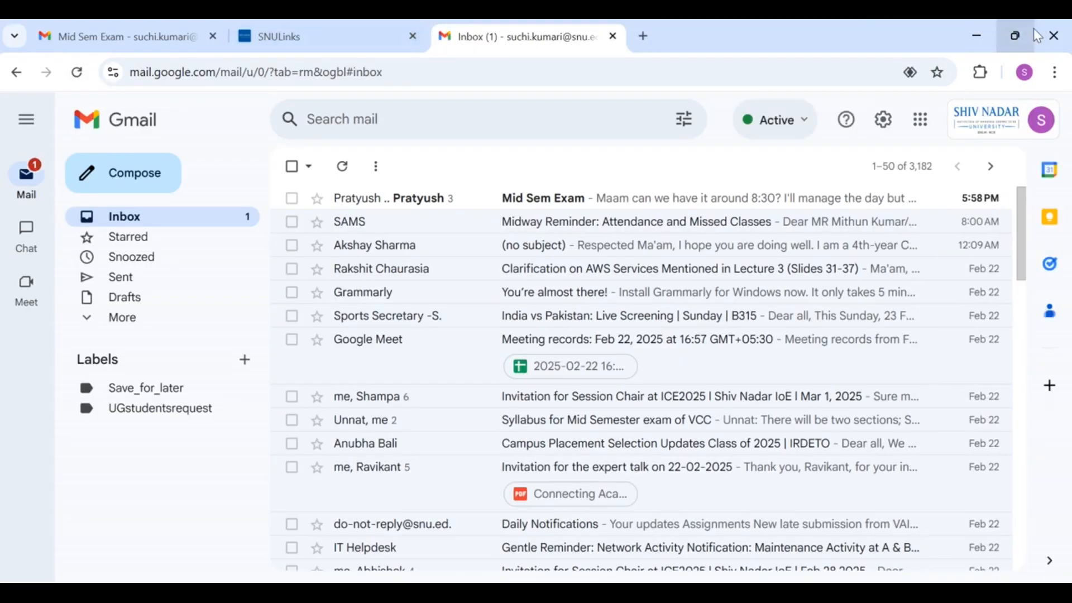
{"action": "left_click", "coordinate": [975, 41]}
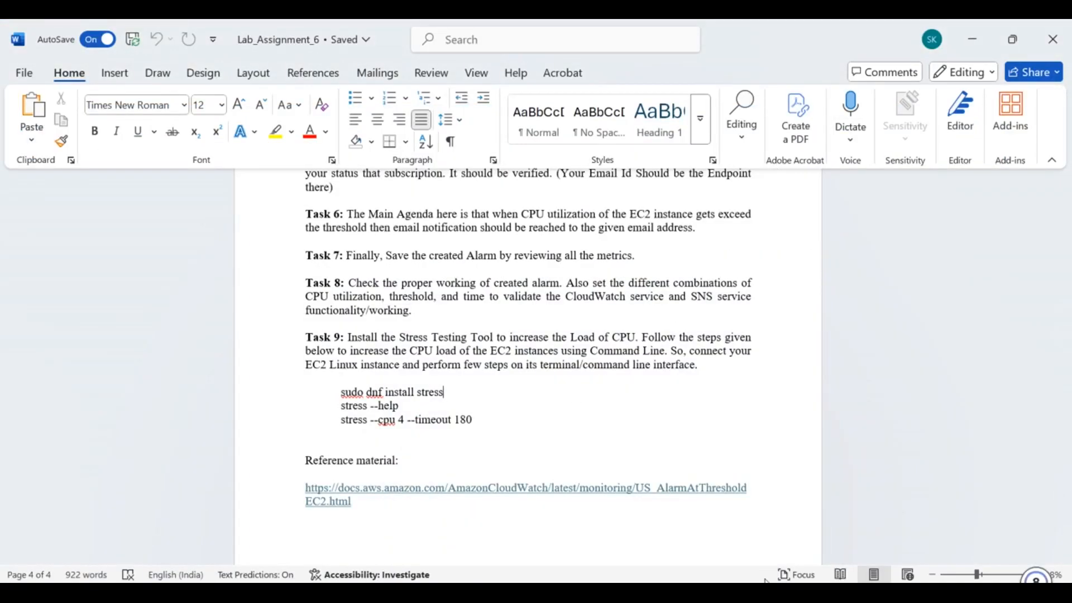
Return to the CloudWatch Alarms page, where ec2utilization still shows Insufficient data.
{"action": "mouse_move", "coordinate": [763, 593]}
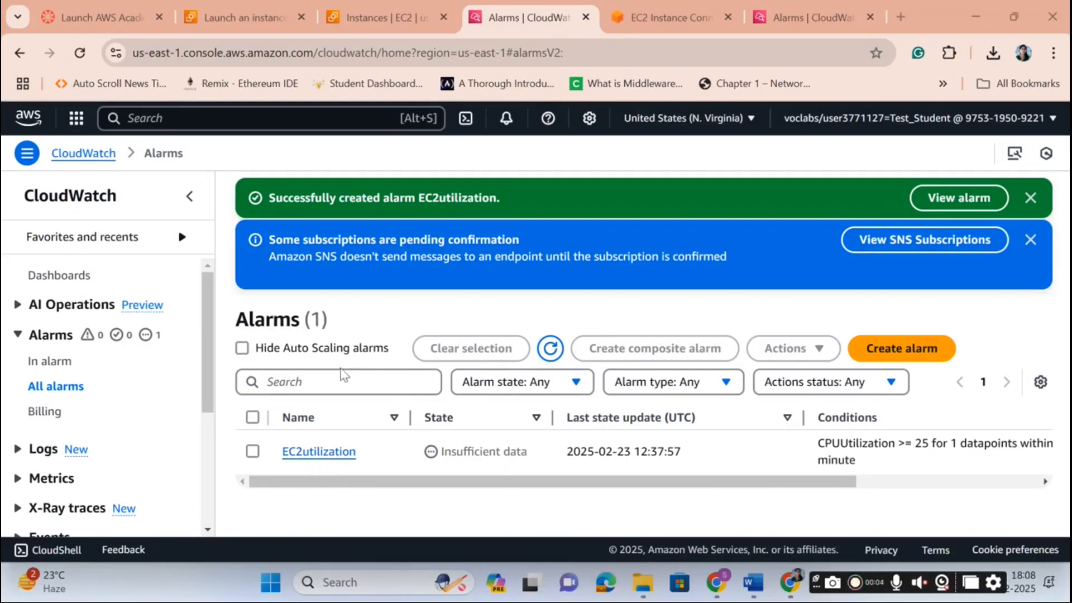
{"action": "left_click", "coordinate": [552, 349]}
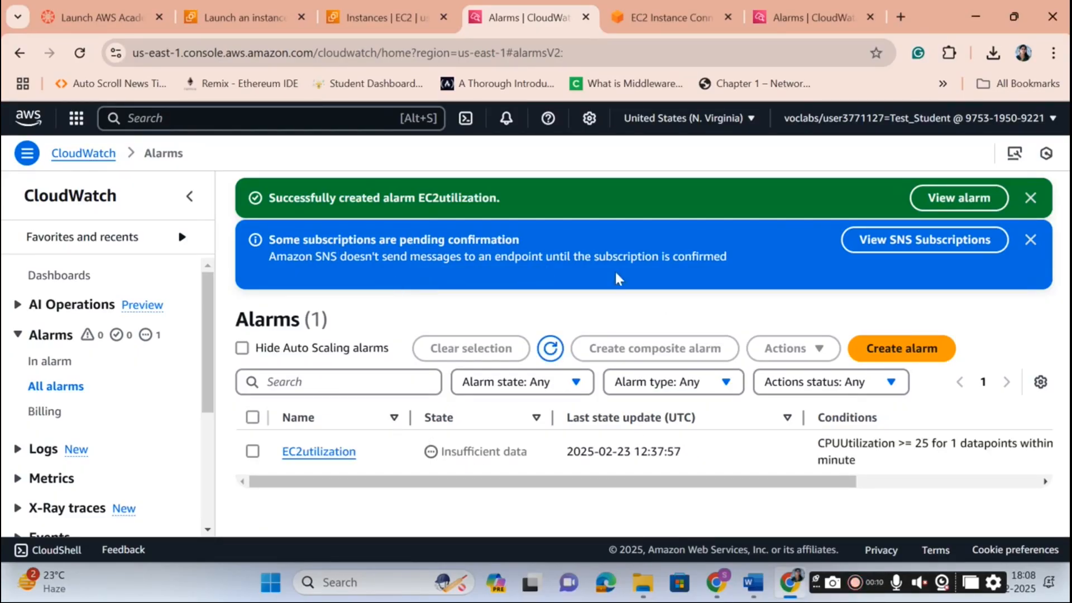
{"action": "left_click", "coordinate": [925, 253]}
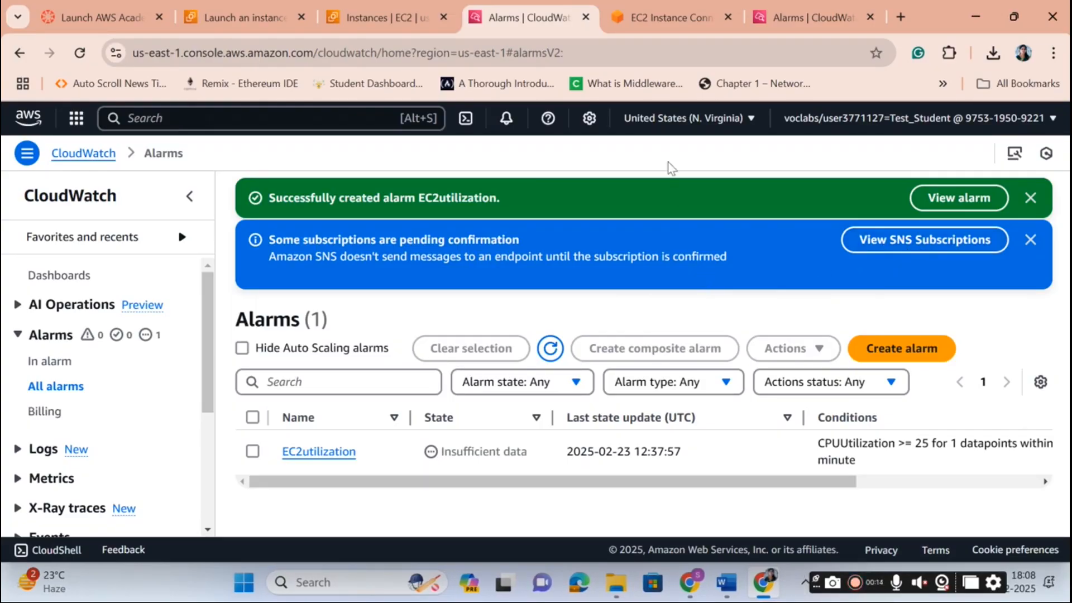
Open the AWS Notifications email in Gmail and confirm the CloudWatch_Alarms_Topic1 subscription link.
{"action": "left_click", "coordinate": [690, 587]}
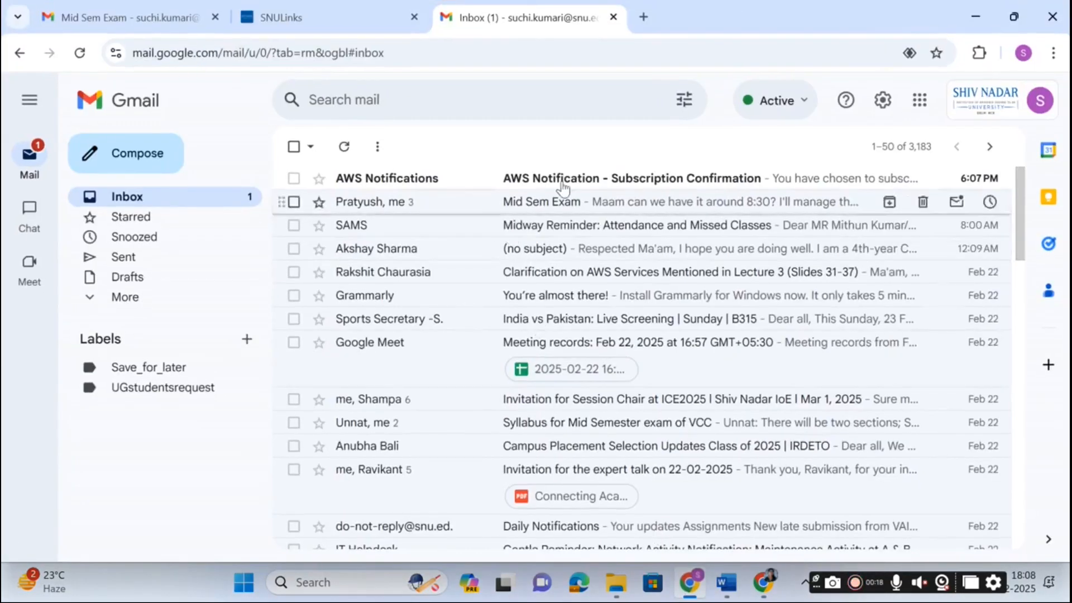
{"action": "left_click", "coordinate": [568, 179]}
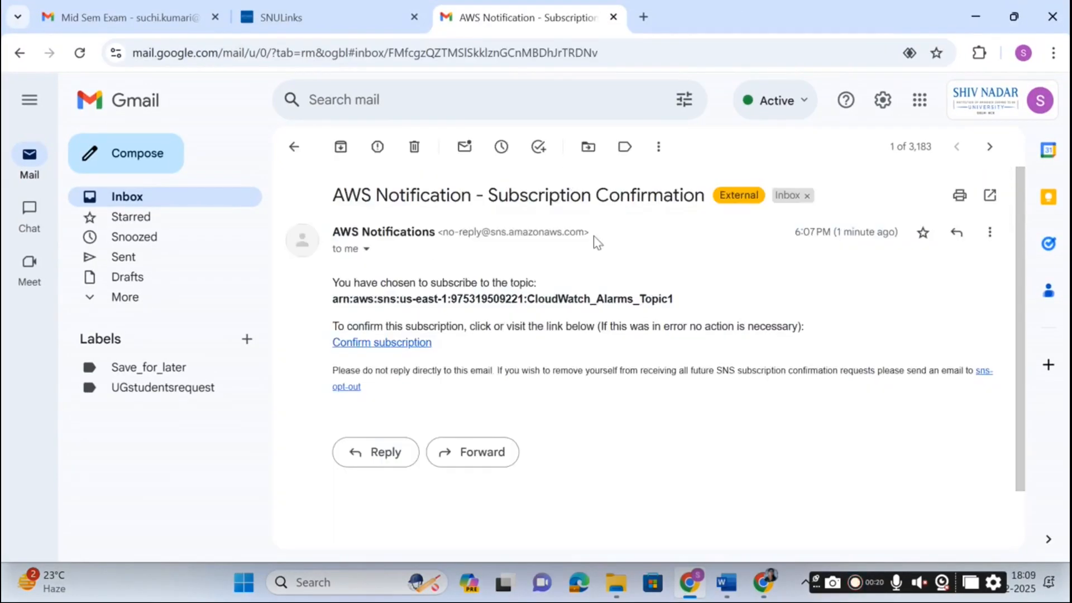
{"action": "left_click", "coordinate": [399, 343]}
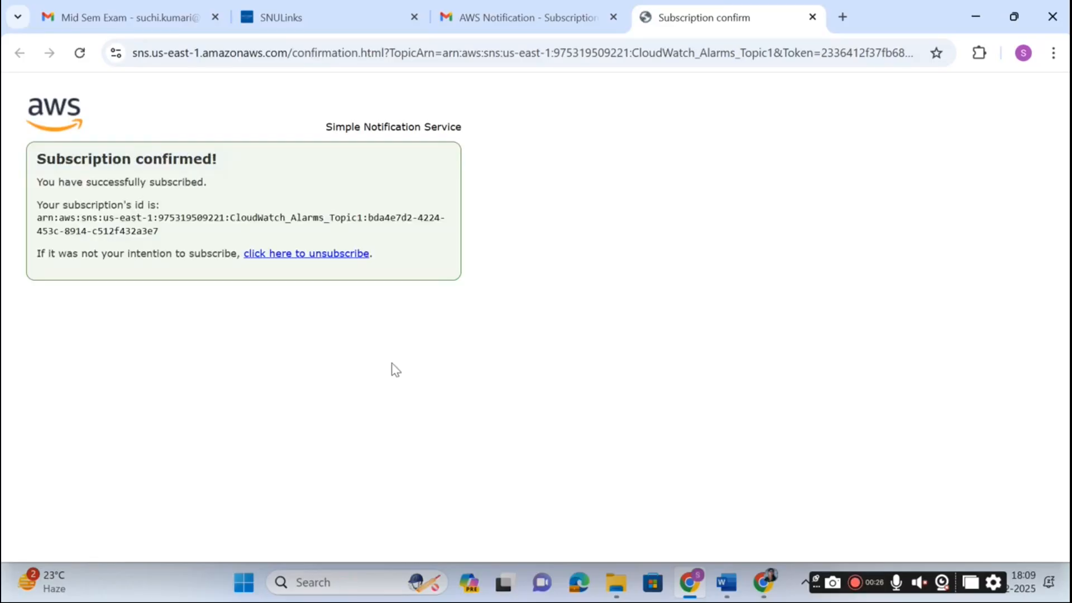
{"action": "left_click", "coordinate": [485, 20]}
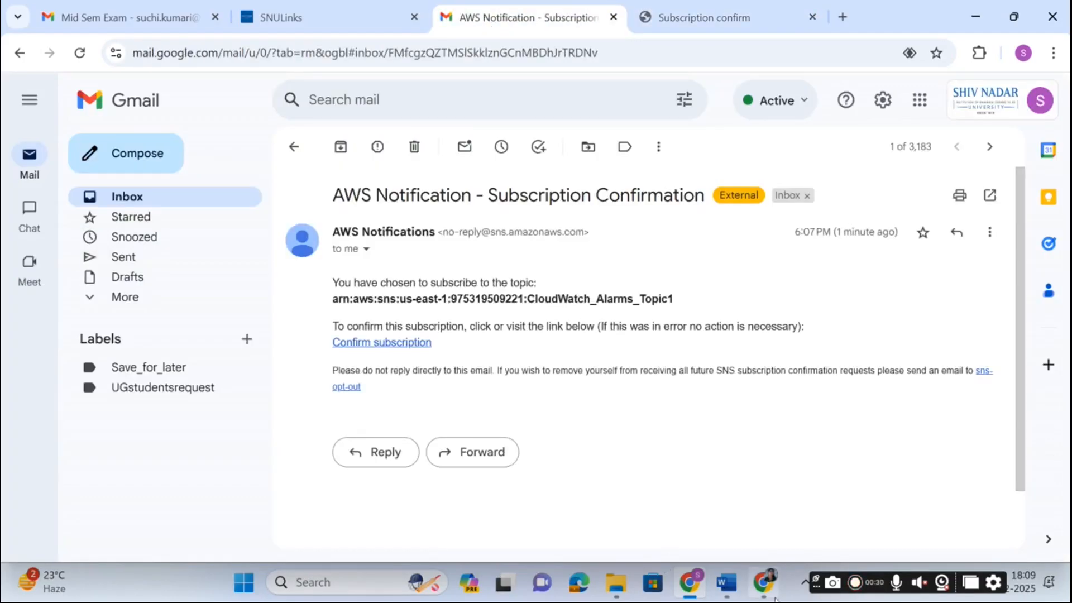
Reload the CloudWatch Alarms page so EC2utilization changes from Insufficient data to OK.
{"action": "mouse_move", "coordinate": [695, 588]}
{"action": "left_click", "coordinate": [773, 593]}
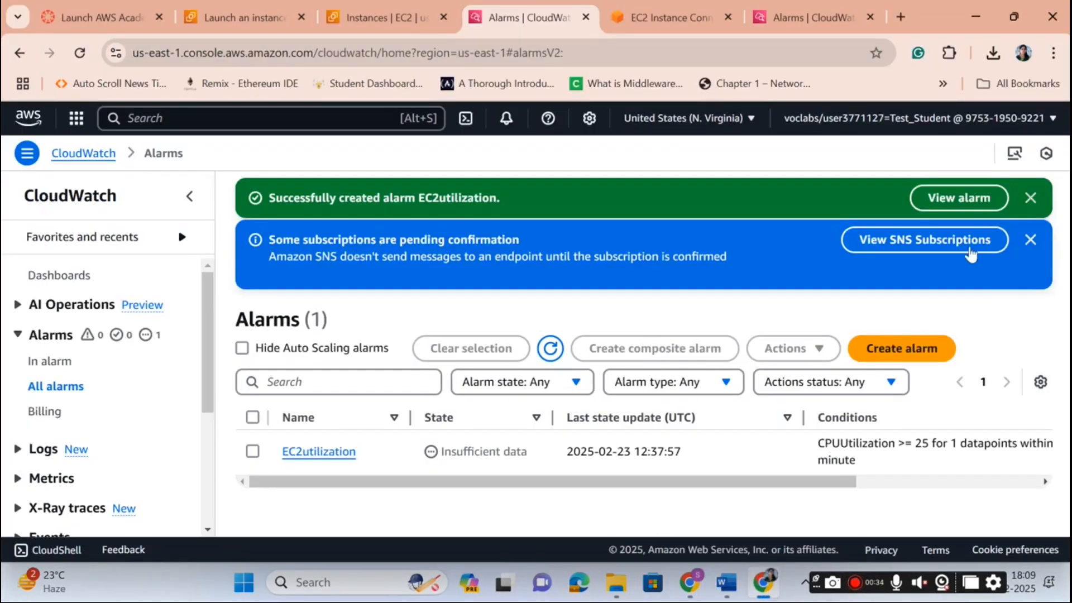
{"action": "left_click", "coordinate": [81, 54]}
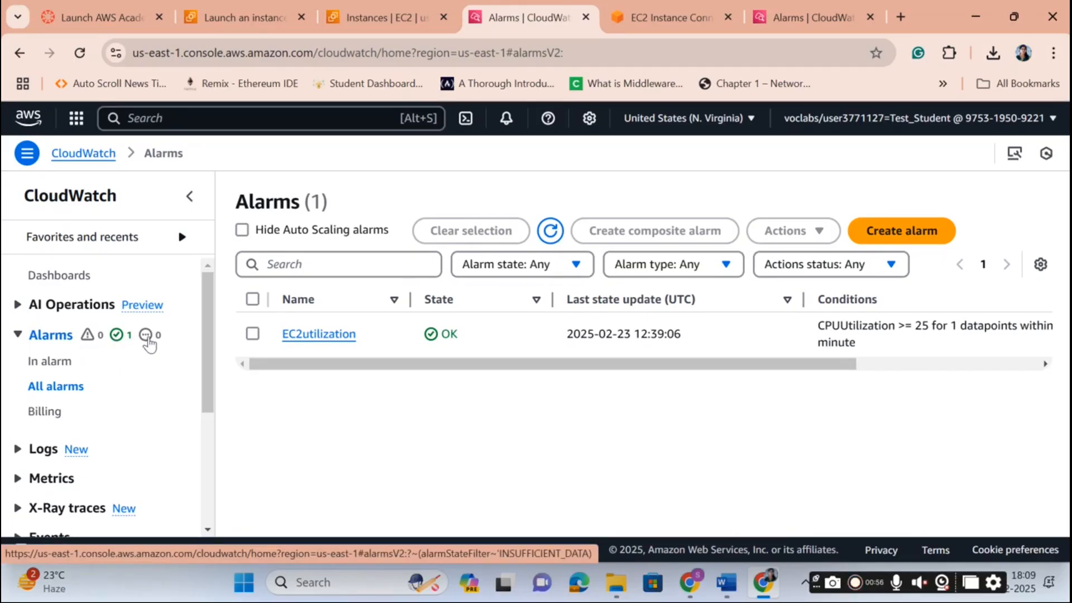
Check that ec2monitor is Running with 2/2 status checks, then go to its EC2 Instance Connect shell.
{"action": "left_click", "coordinate": [367, 18]}
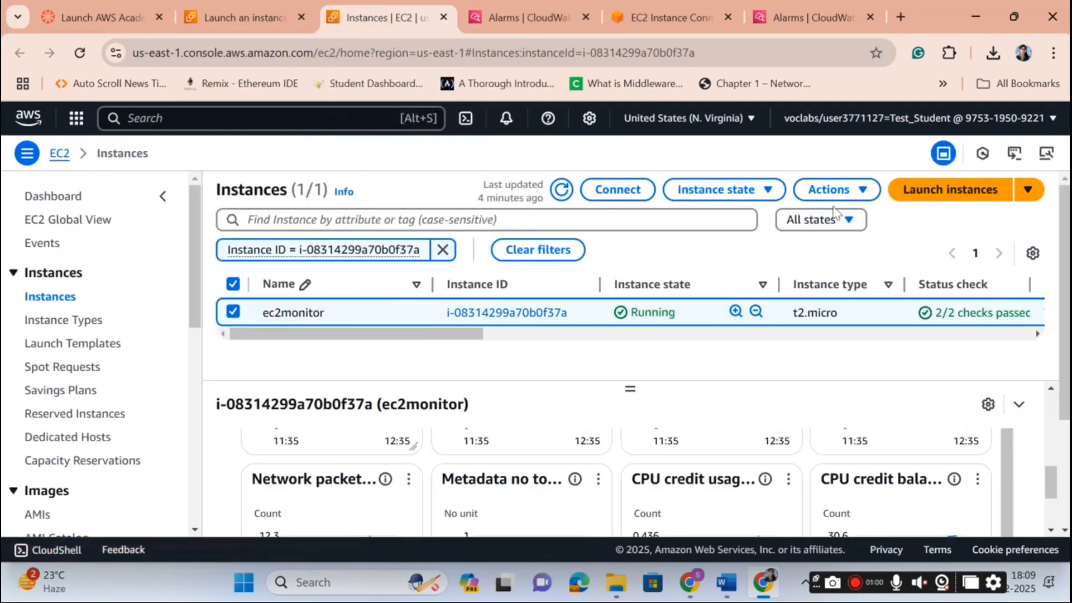
{"action": "left_click", "coordinate": [238, 18]}
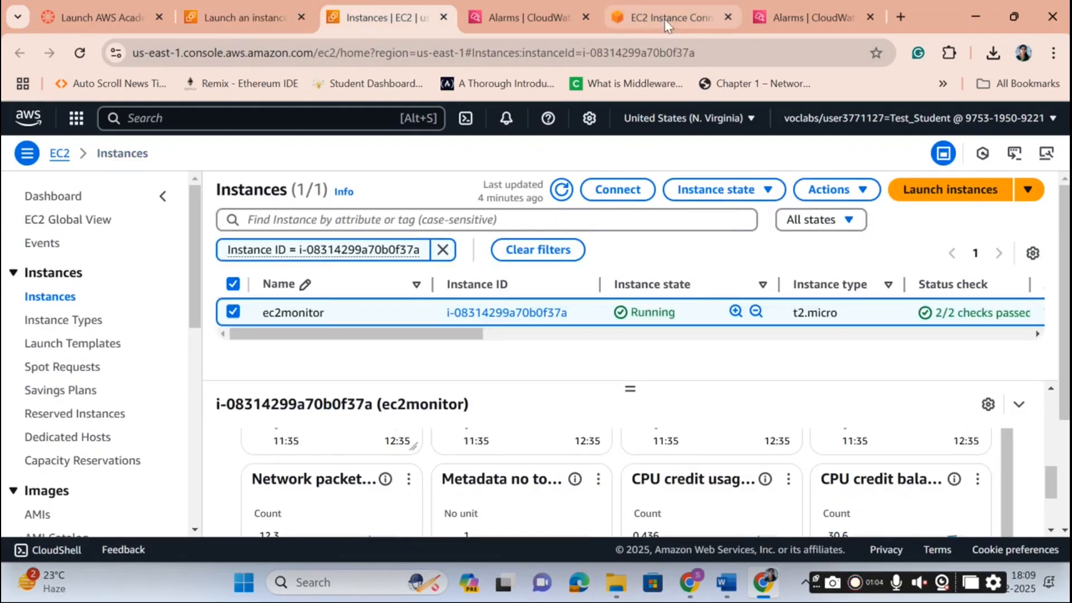
{"action": "left_click", "coordinate": [664, 19]}
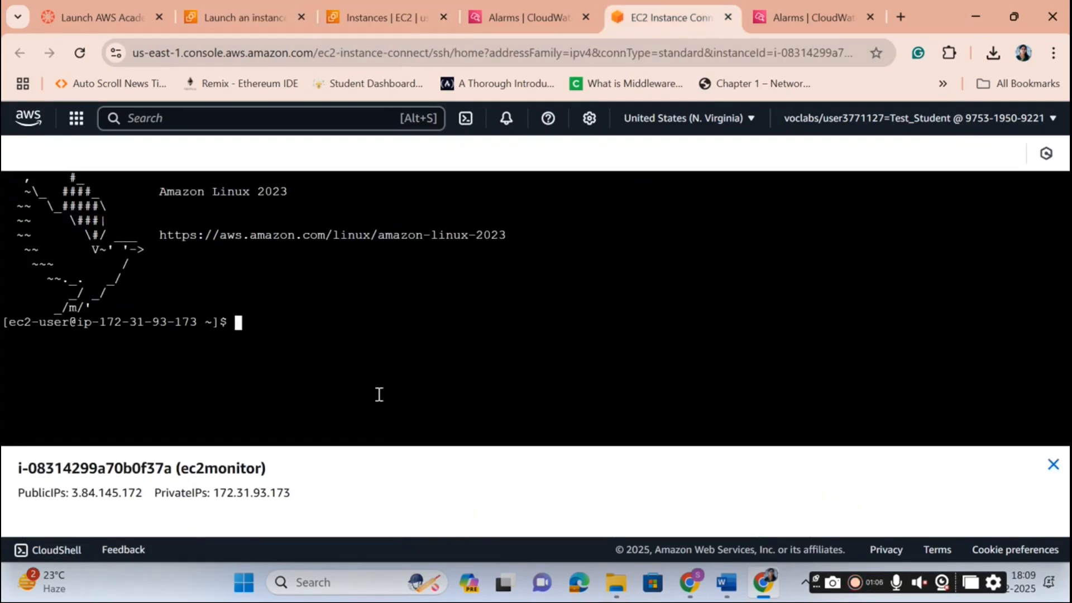
Select and copy the 'sudo dnf install stress' line from Task 9 of Lab_Assignment_6.
{"action": "left_click", "coordinate": [725, 582]}
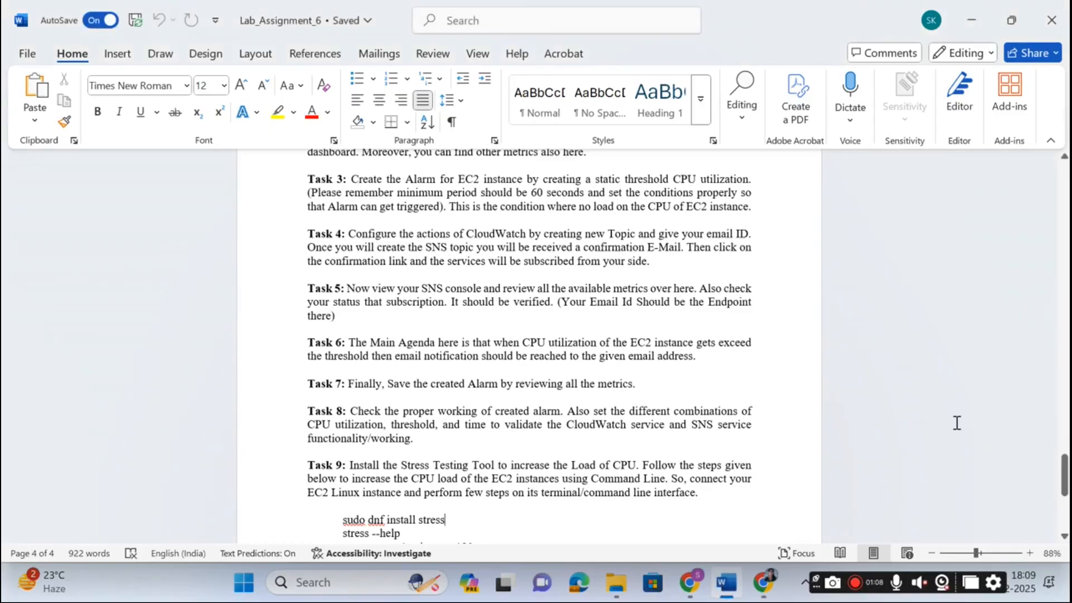
{"action": "left_click_drag", "start_coordinate": [1064, 475], "coordinate": [1064, 485]}
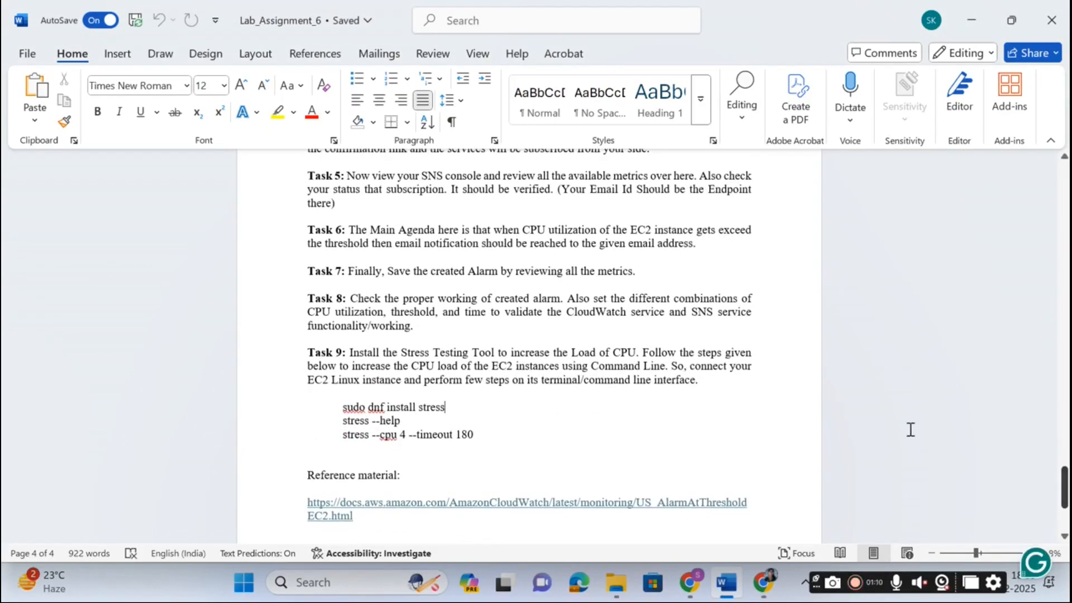
{"action": "left_click_drag", "start_coordinate": [342, 406], "coordinate": [445, 403]}
{"action": "key", "text": "ctrl+c"}
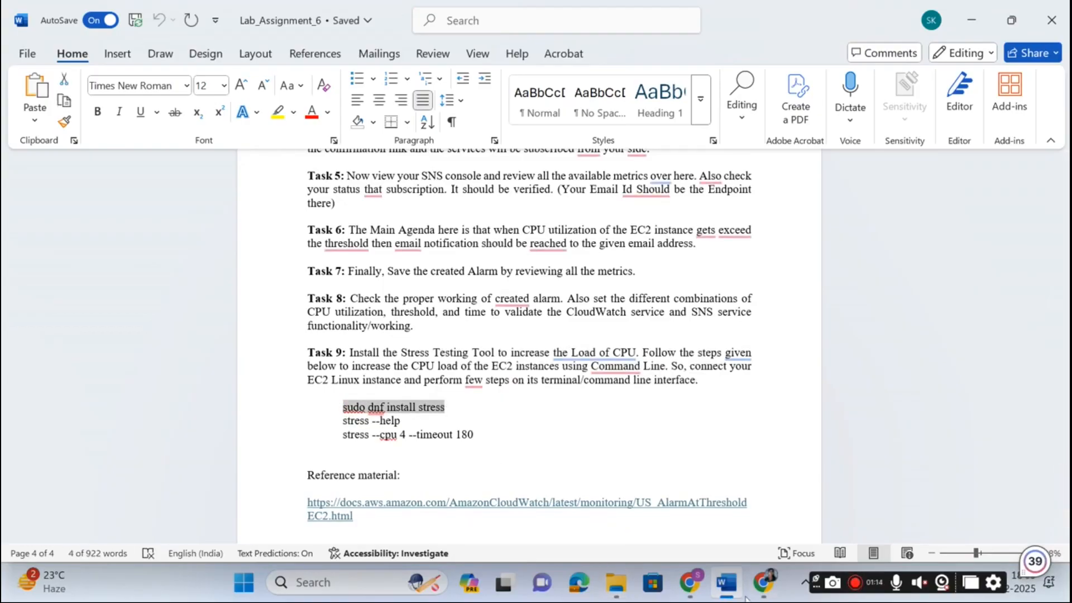
Paste and run 'sudo dnf install stress' on ec2monitor, answering y, until stress 1.0.7 installs.
{"action": "left_click", "coordinate": [763, 586]}
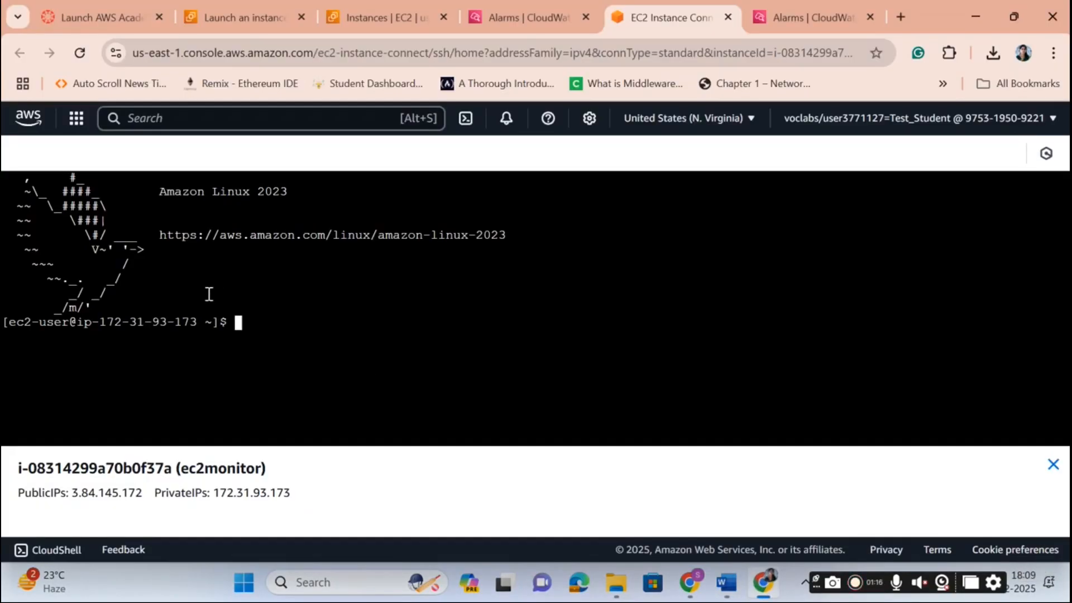
{"action": "right_click", "coordinate": [241, 329]}
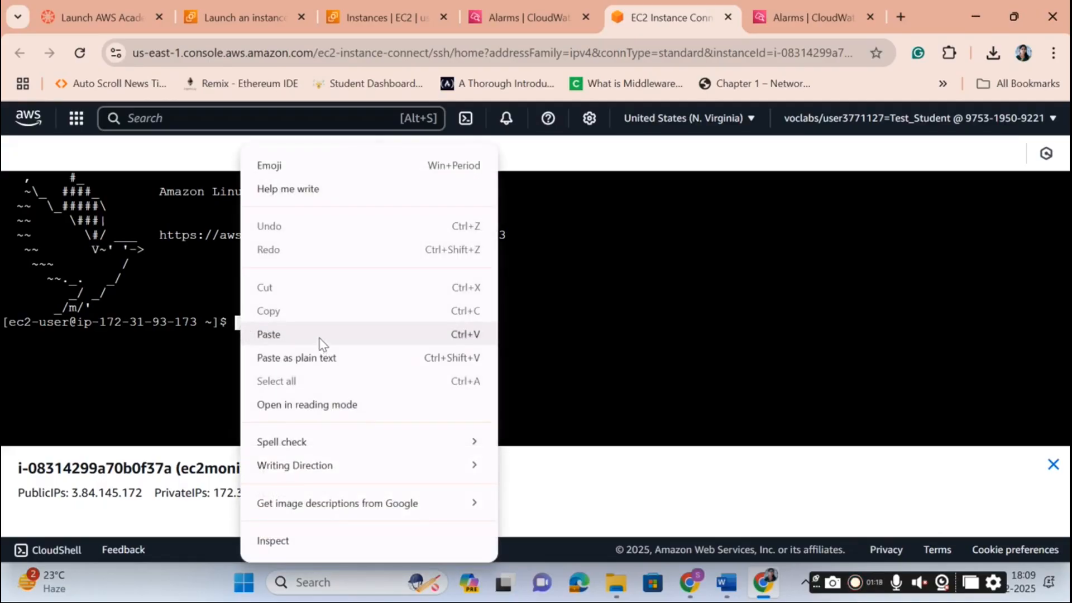
{"action": "left_click", "coordinate": [268, 334]}
{"action": "key", "text": "Return"}
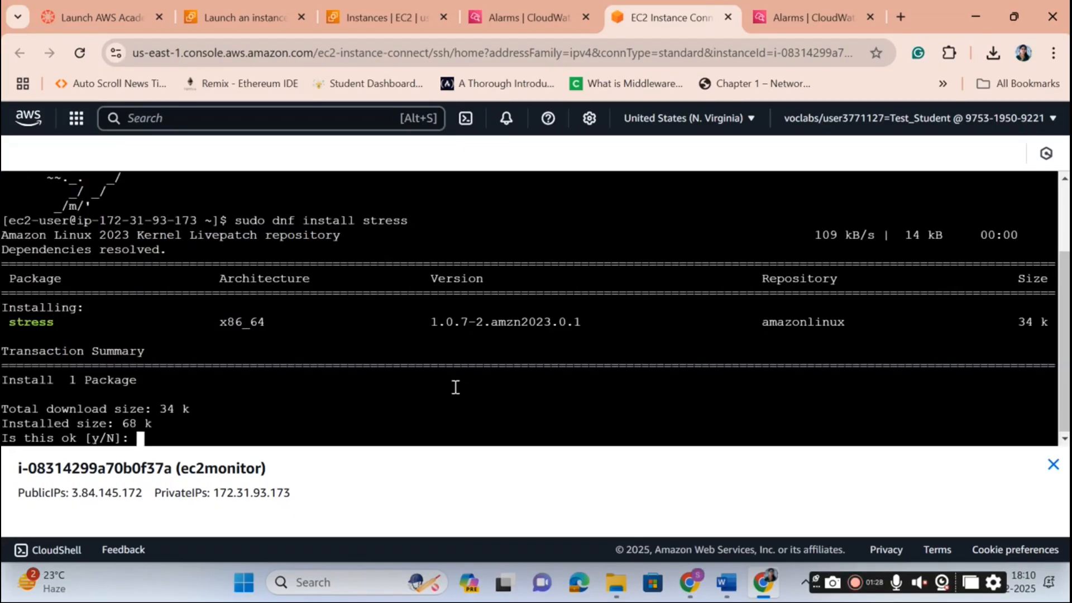
{"action": "type", "text": "y"}
{"action": "key", "text": "Return"}
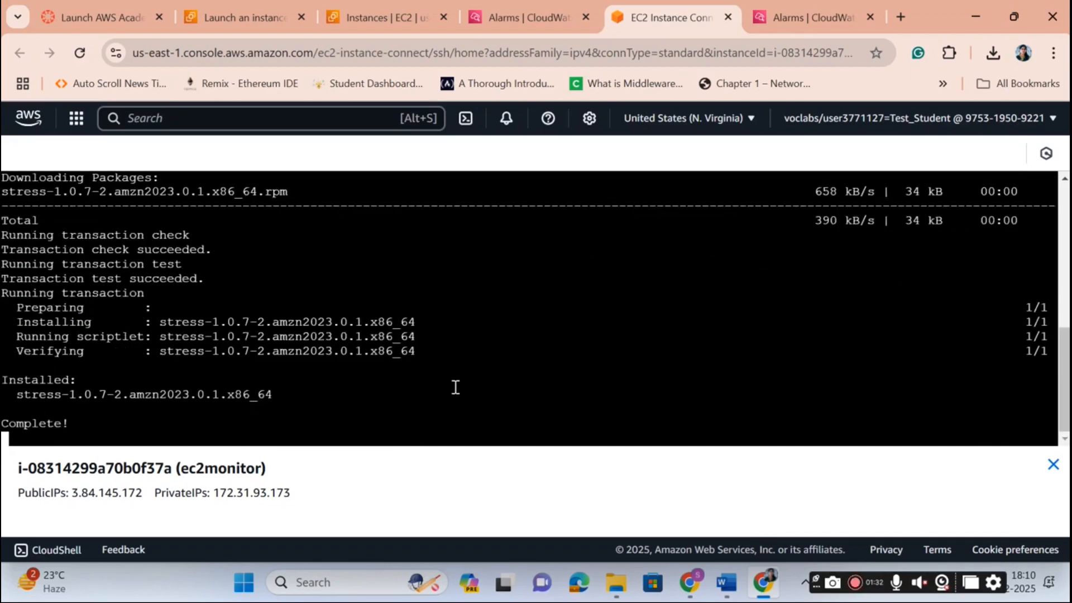
{"action": "left_click", "coordinate": [724, 594]}
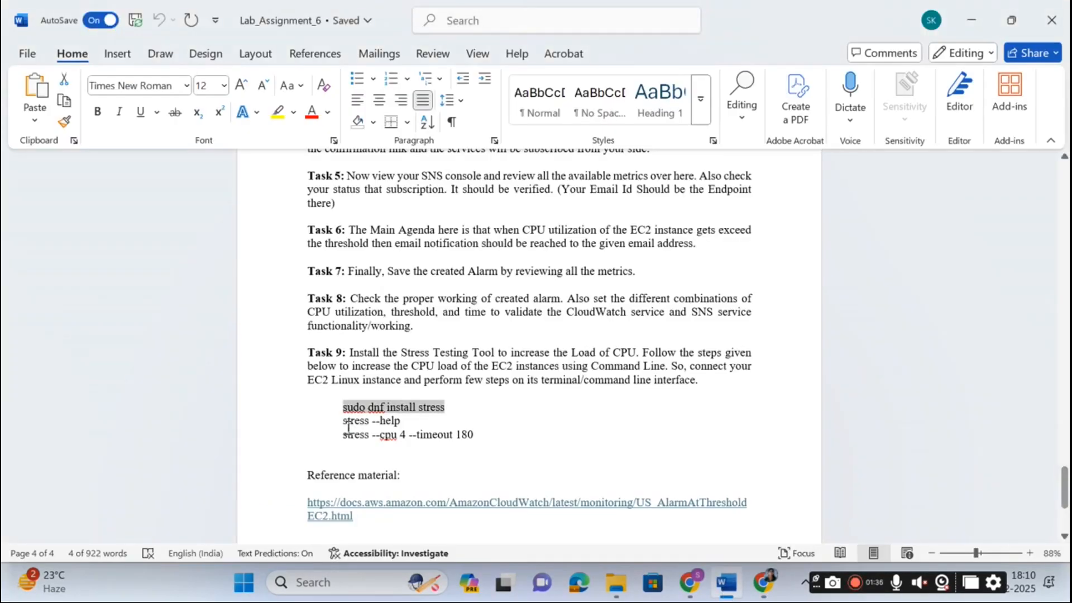
Copy the 'stress --cpu 4 --timeout 180' line and return to the ec2monitor shell.
{"action": "left_click_drag", "start_coordinate": [342, 434], "coordinate": [479, 436]}
{"action": "key", "text": "ctrl+c"}
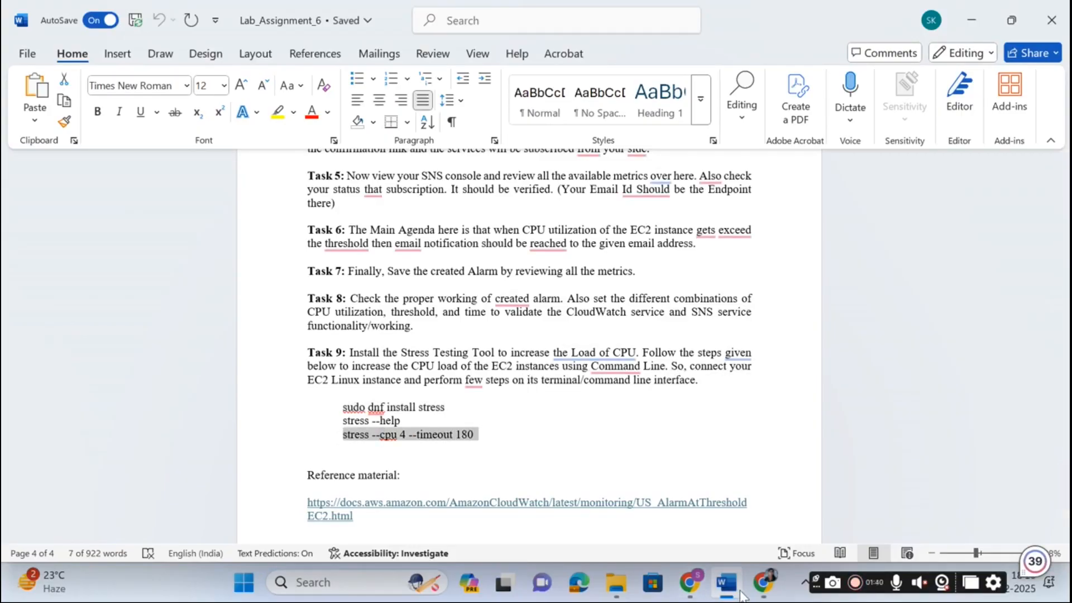
{"action": "mouse_move", "coordinate": [762, 586]}
{"action": "left_click", "coordinate": [742, 504]}
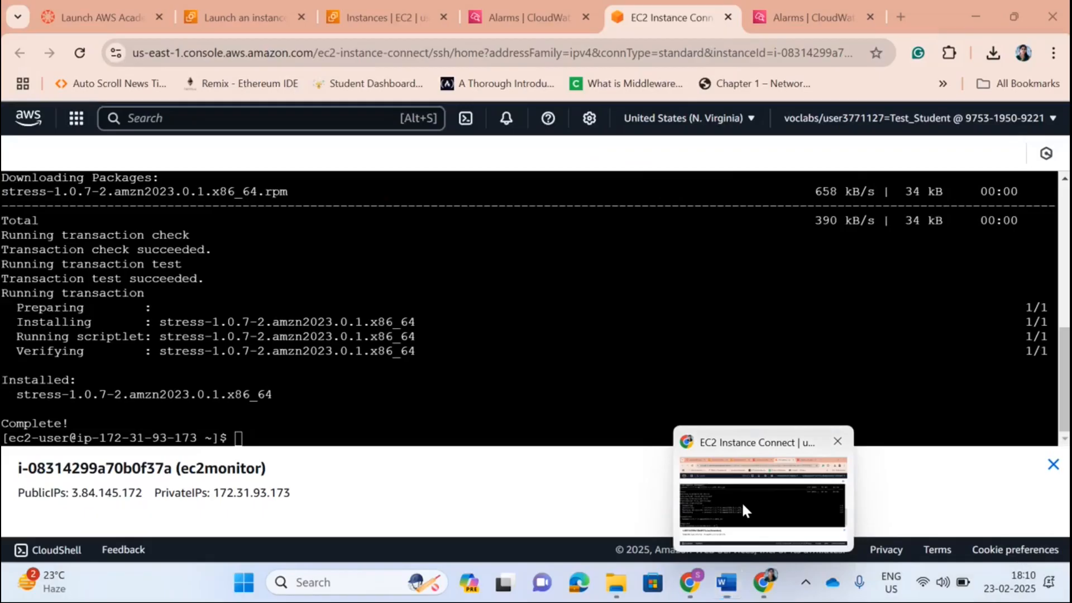
Paste and run 'stress --cpu 4 --timeout 180' at the ec2monitor prompt.
{"action": "right_click", "coordinate": [239, 437]}
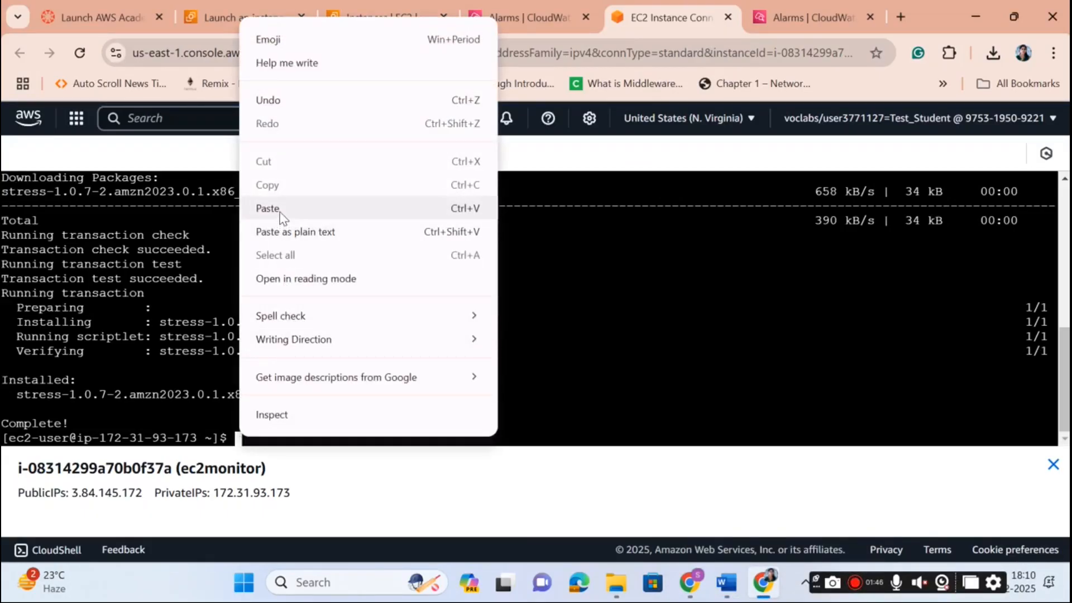
{"action": "left_click", "coordinate": [279, 209]}
{"action": "key", "text": "Return"}
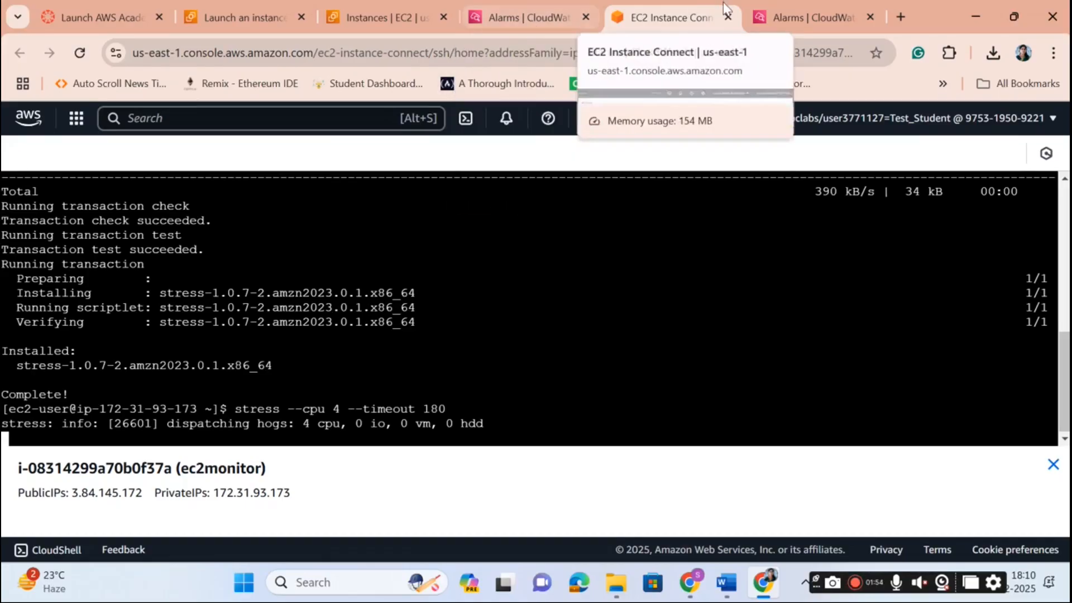
{"action": "left_click", "coordinate": [792, 16]}
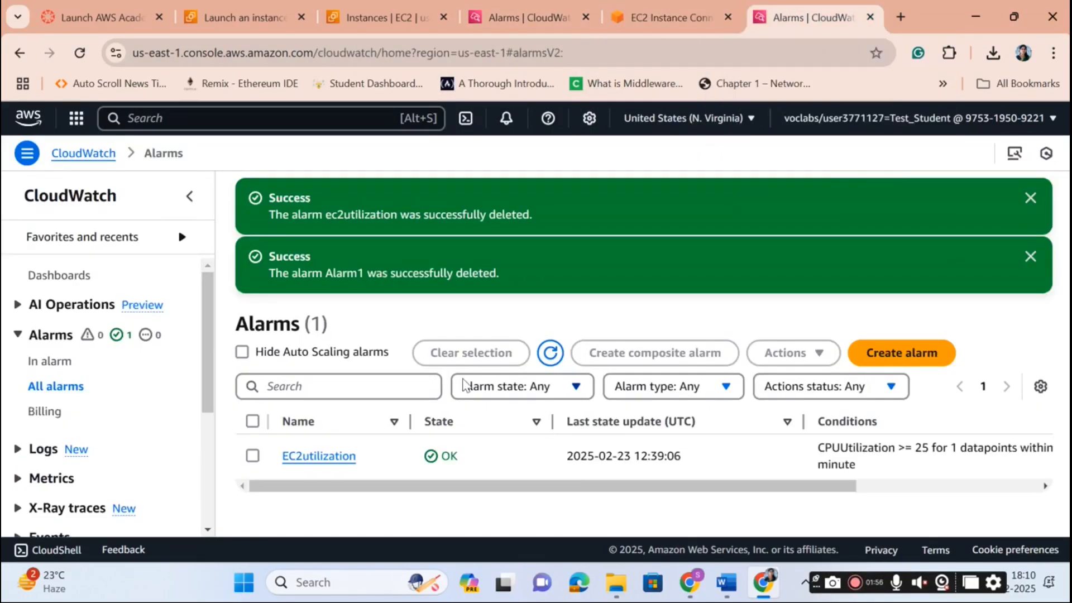
Open EC2utilization and refresh its graph until CPUUtilization reaches 28.7, above 25, In alarm.
{"action": "left_click", "coordinate": [326, 463]}
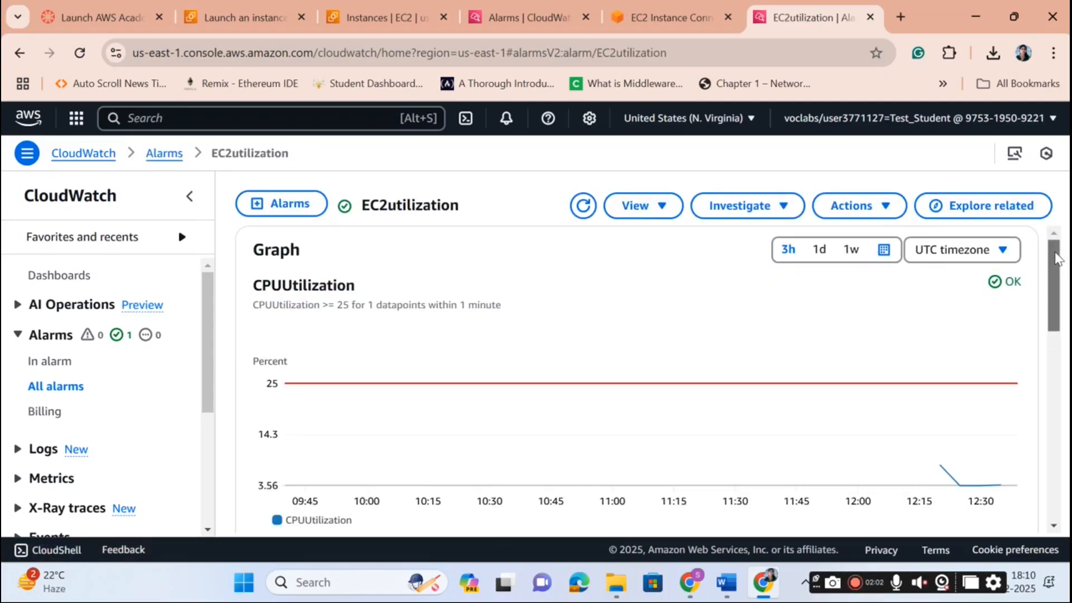
{"action": "scroll", "coordinate": [1057, 258], "scroll_direction": "down", "scroll_amount": 1}
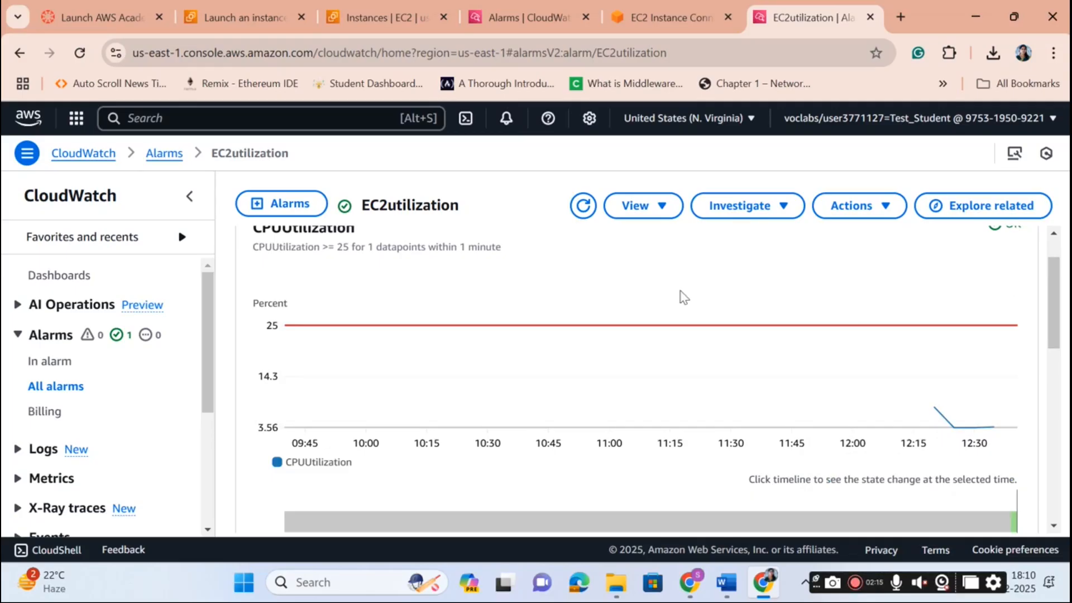
{"action": "left_click", "coordinate": [582, 207]}
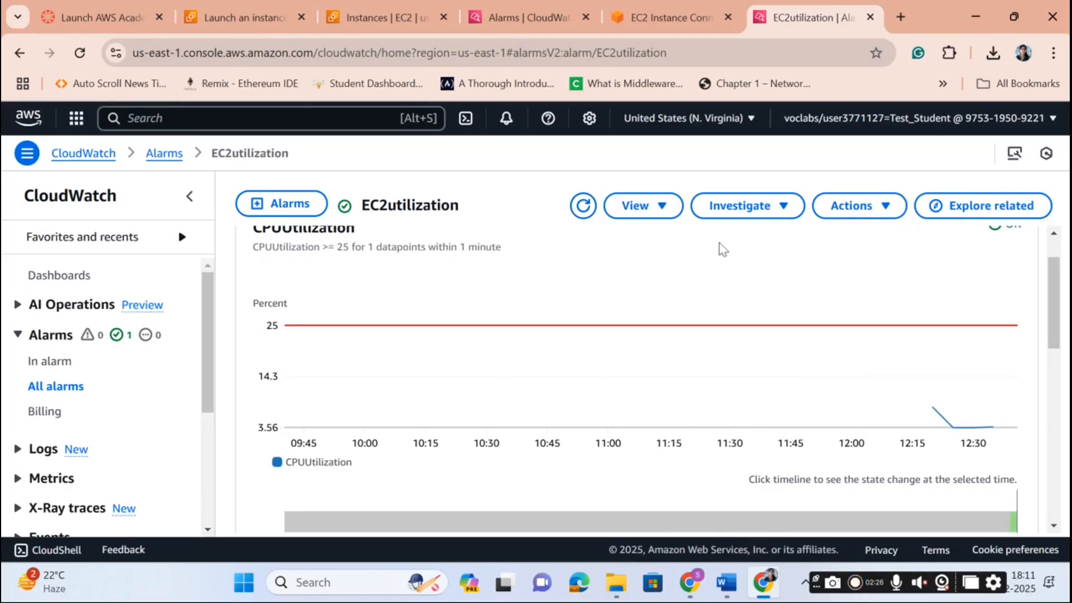
{"action": "left_click", "coordinate": [582, 206]}
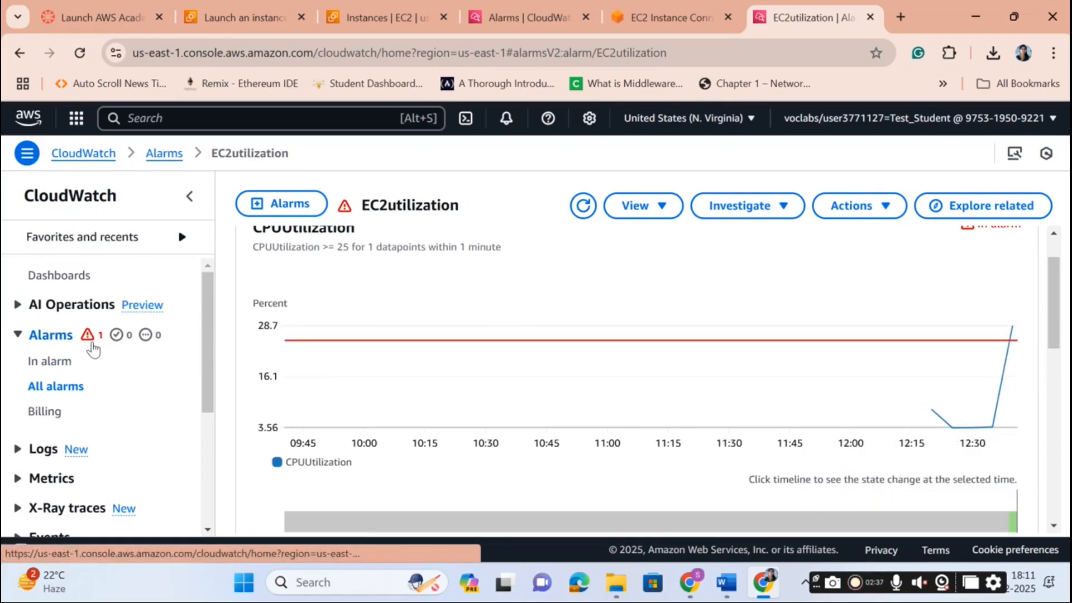
Open the ALARM "EC2utilization" notification email from the Gmail inbox.
{"action": "left_click", "coordinate": [691, 582]}
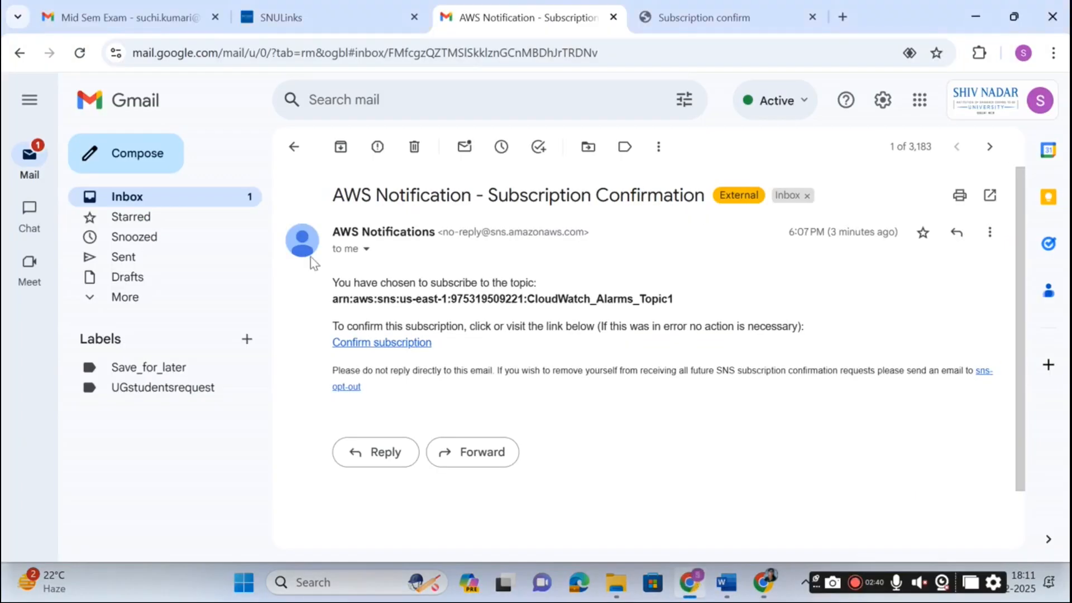
{"action": "left_click", "coordinate": [190, 201]}
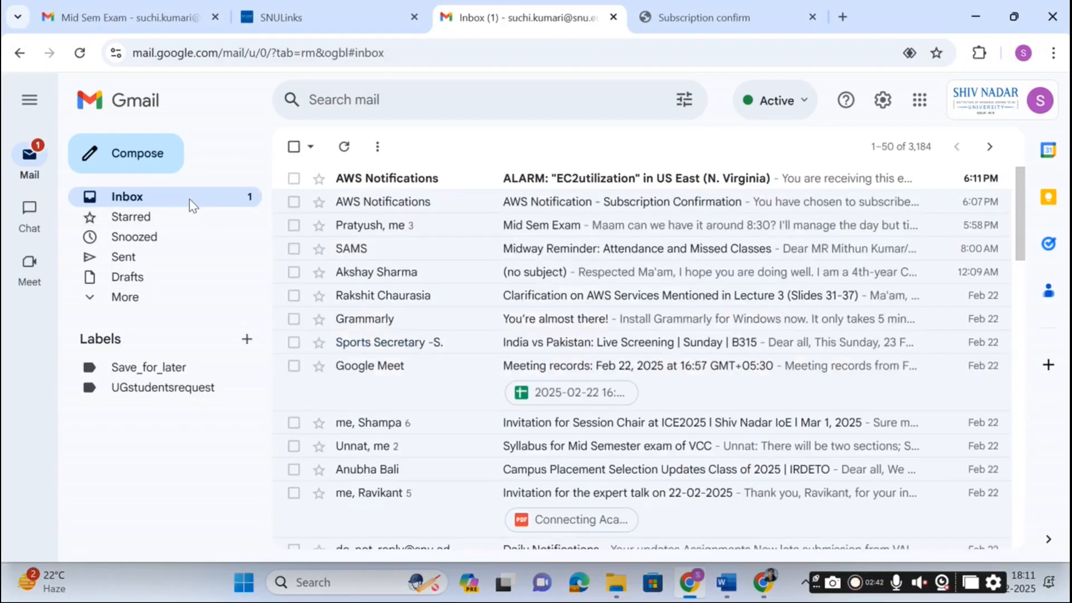
{"action": "left_click", "coordinate": [643, 180]}
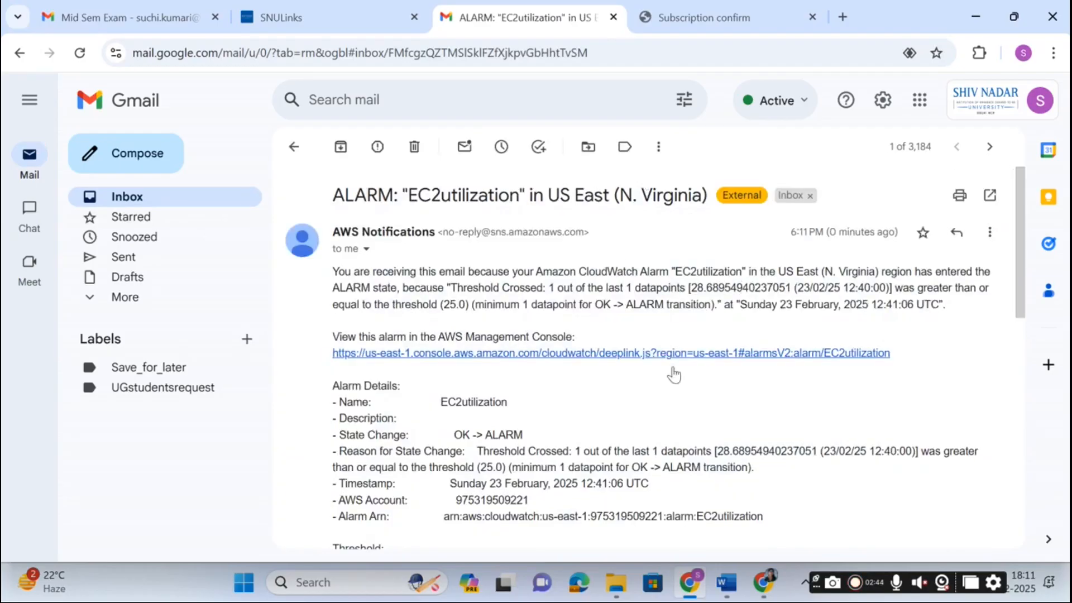
{"action": "scroll", "coordinate": [480, 399], "scroll_direction": "down", "scroll_amount": 1}
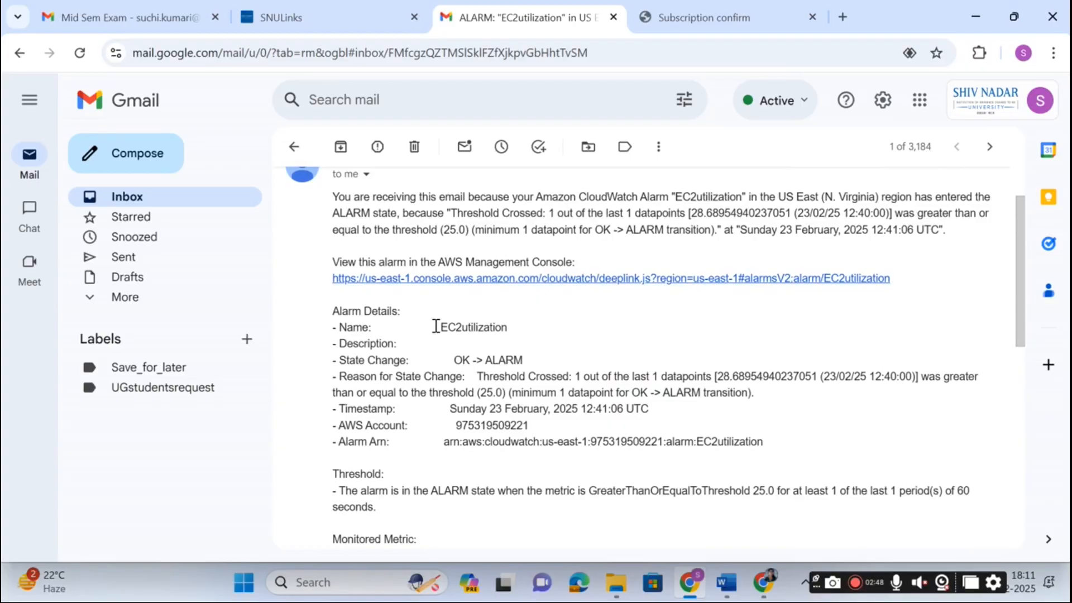
Highlight the email's alarm name, OK -> ALARM change, reason, account number, timestamp and ARN.
{"action": "left_click_drag", "start_coordinate": [440, 327], "coordinate": [561, 331]}
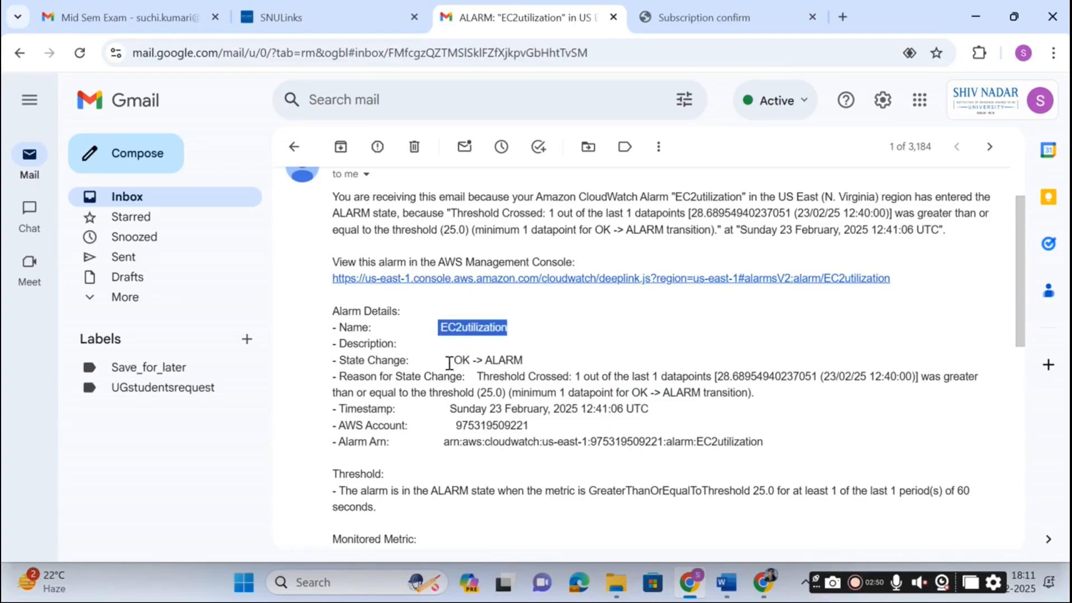
{"action": "left_click_drag", "start_coordinate": [454, 360], "coordinate": [539, 362]}
{"action": "left_click_drag", "start_coordinate": [479, 377], "coordinate": [737, 365]}
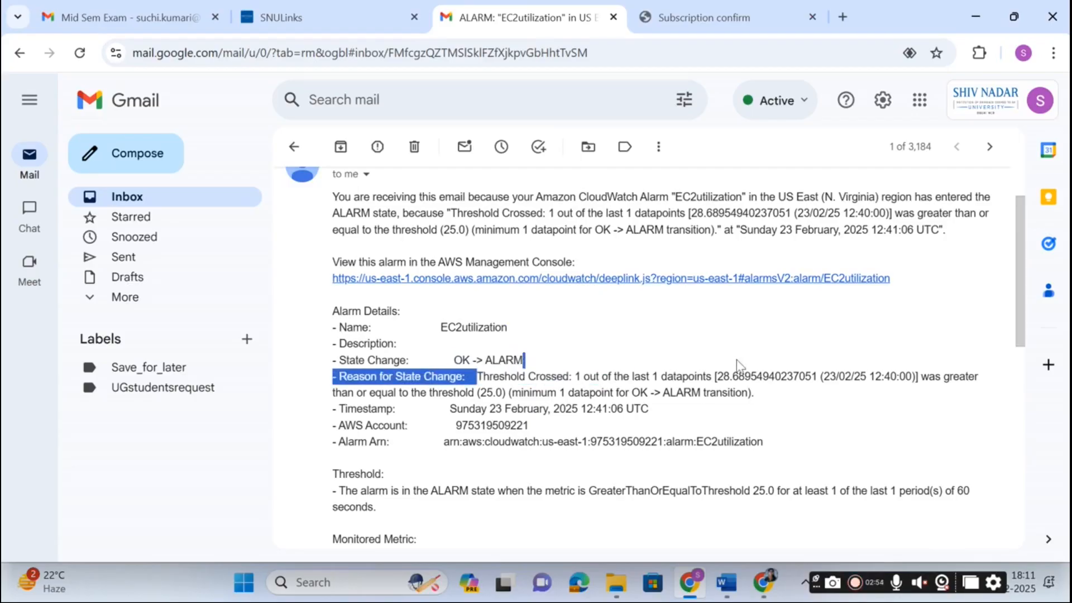
{"action": "left_click_drag", "start_coordinate": [453, 425], "coordinate": [531, 422]}
{"action": "left_click_drag", "start_coordinate": [447, 408], "coordinate": [714, 399]}
{"action": "left_click_drag", "start_coordinate": [442, 442], "coordinate": [762, 441]}
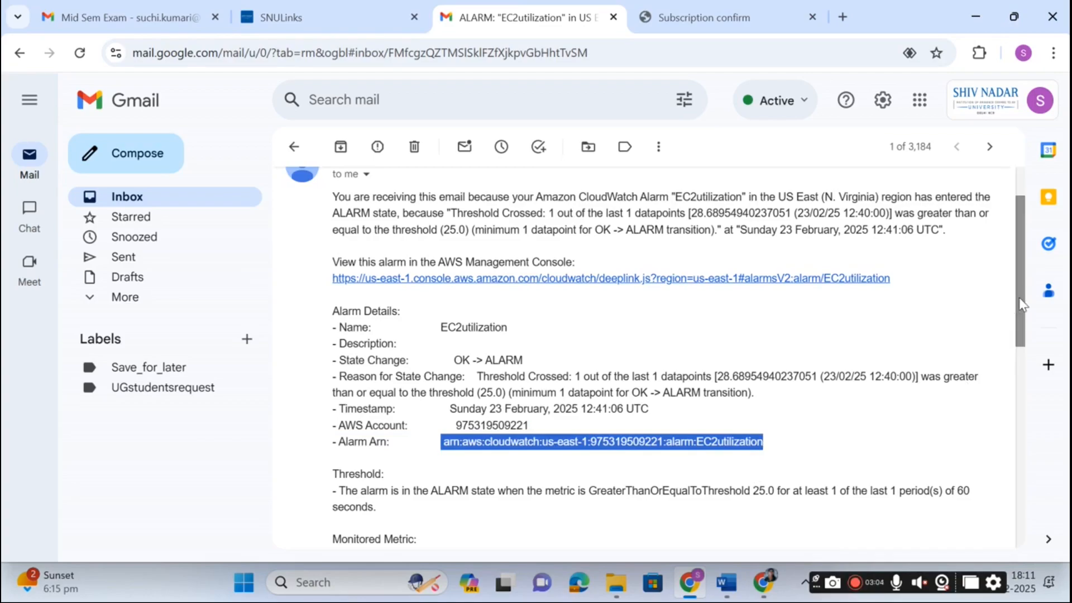
{"action": "left_click_drag", "start_coordinate": [1020, 311], "coordinate": [1035, 397]}
{"action": "left_click", "coordinate": [775, 557]}
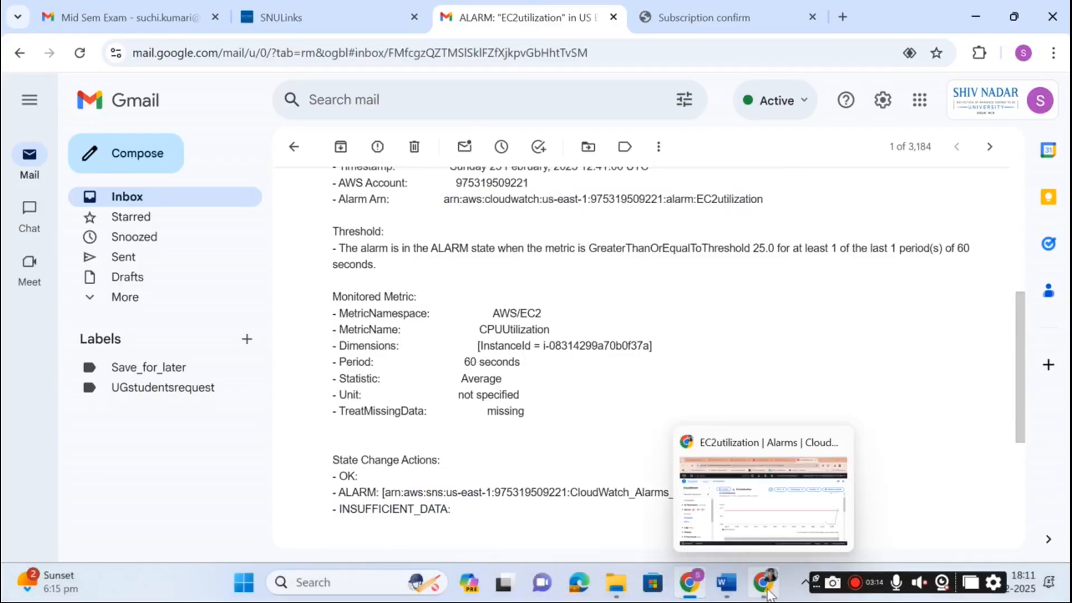
Check the CloudWatch overview showing one EC2 alarm firing, then return to the ec2monitor terminal.
{"action": "left_click", "coordinate": [768, 593]}
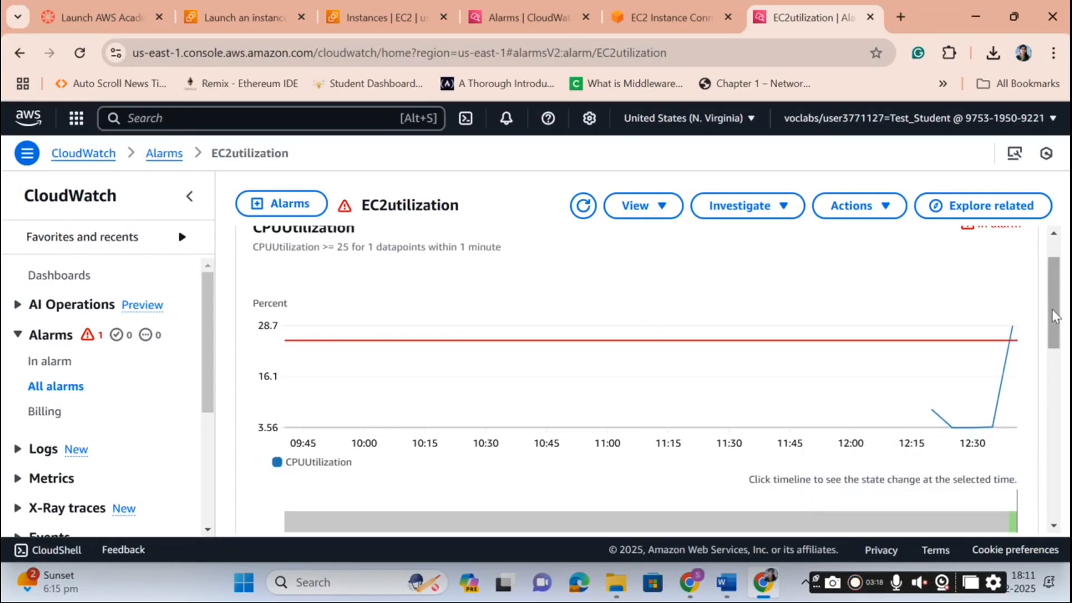
{"action": "scroll", "coordinate": [1055, 315], "scroll_direction": "up", "scroll_amount": 1}
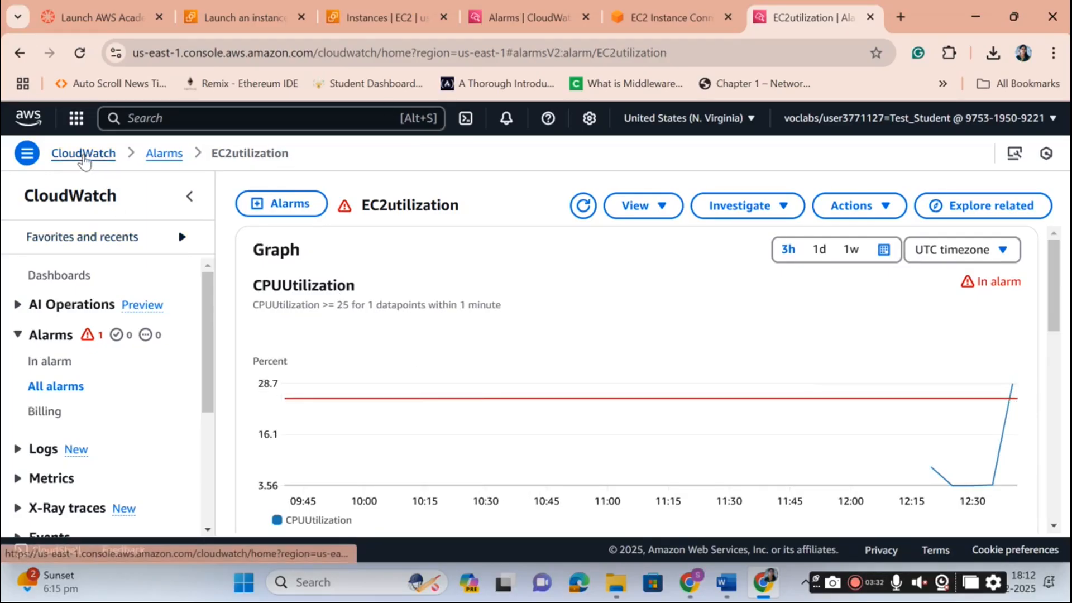
{"action": "left_click", "coordinate": [83, 154]}
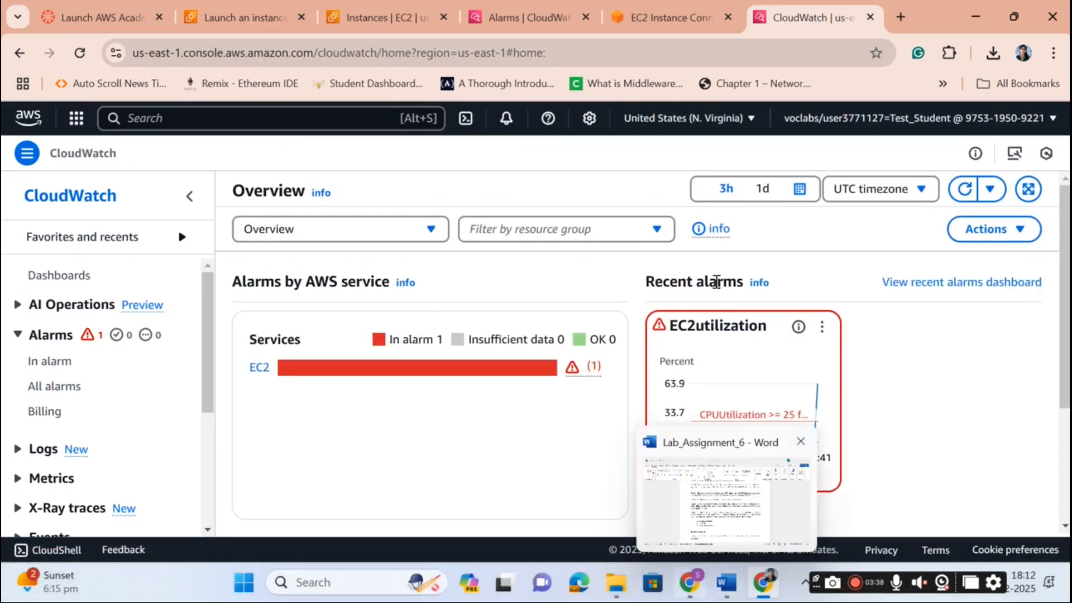
{"action": "left_click", "coordinate": [671, 18]}
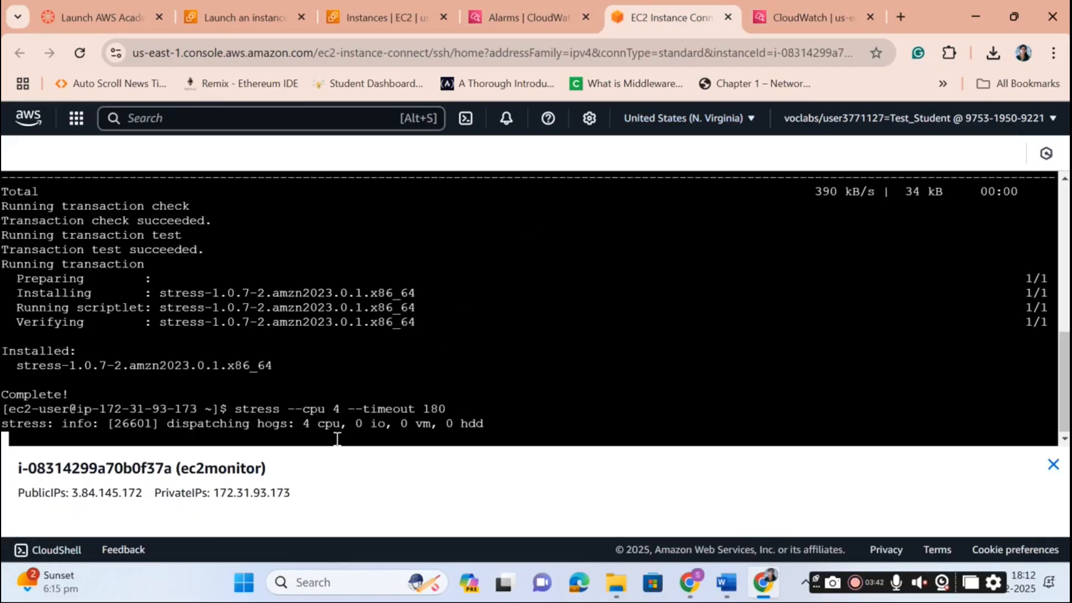
Suspend the running stress --cpu 4 load with Ctrl+Z and return to the CloudWatch overview.
{"action": "key", "text": "ctrl+z"}
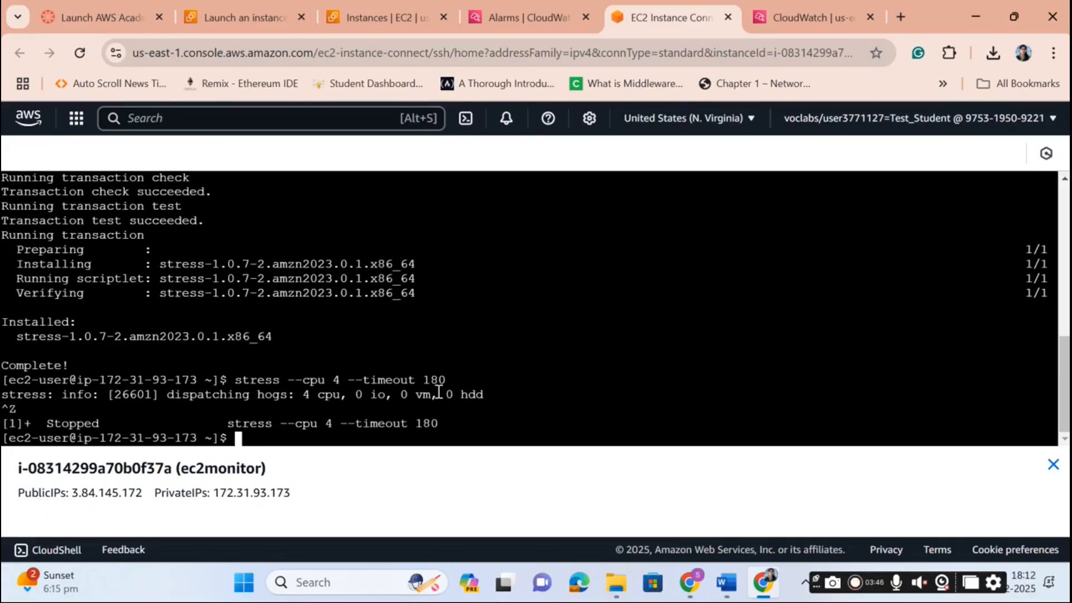
{"action": "left_click", "coordinate": [808, 20]}
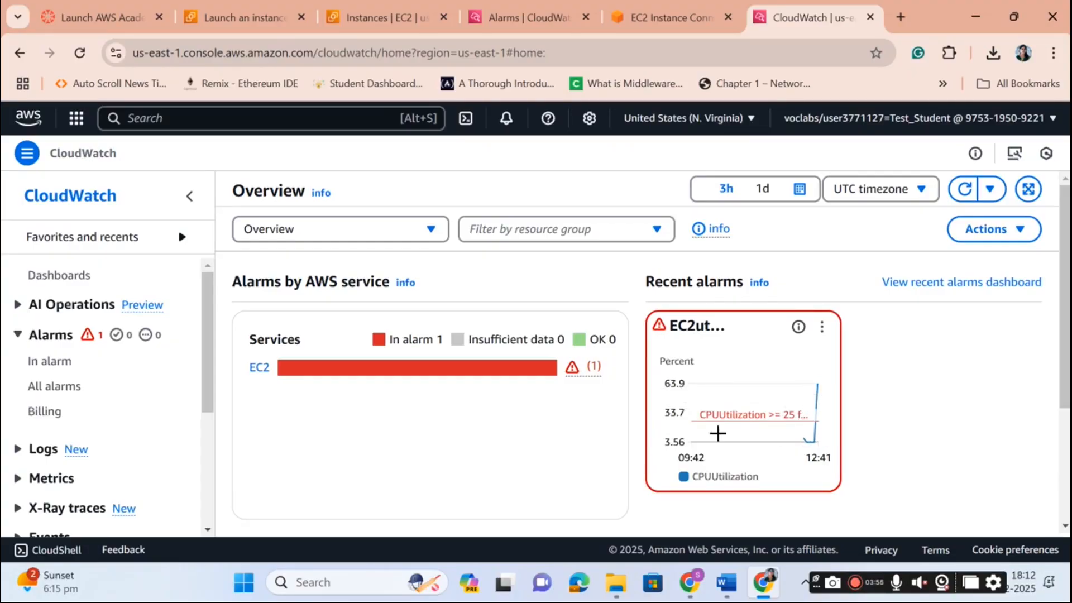
Open the EC2utilization alarm details and refresh its CPUUtilization >= 25 graph.
{"action": "left_click", "coordinate": [504, 21]}
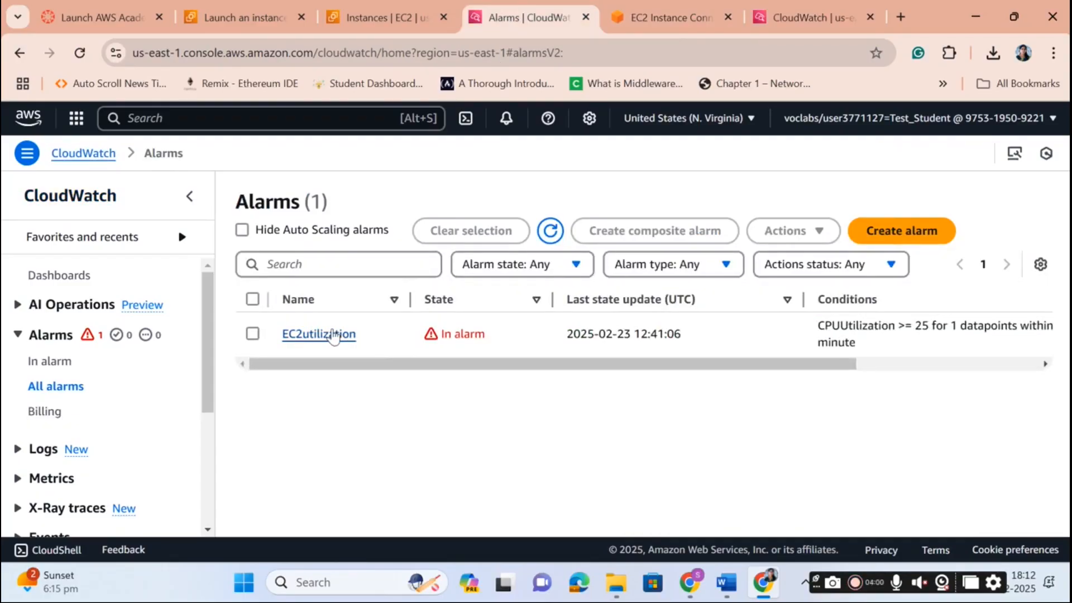
{"action": "left_click", "coordinate": [333, 334]}
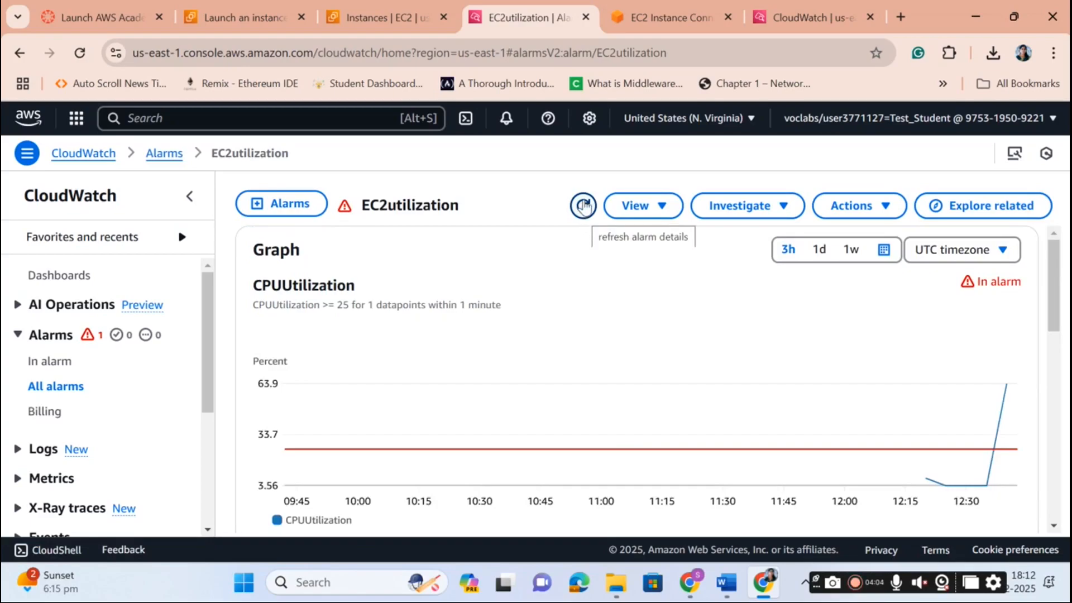
{"action": "left_click", "coordinate": [582, 212]}
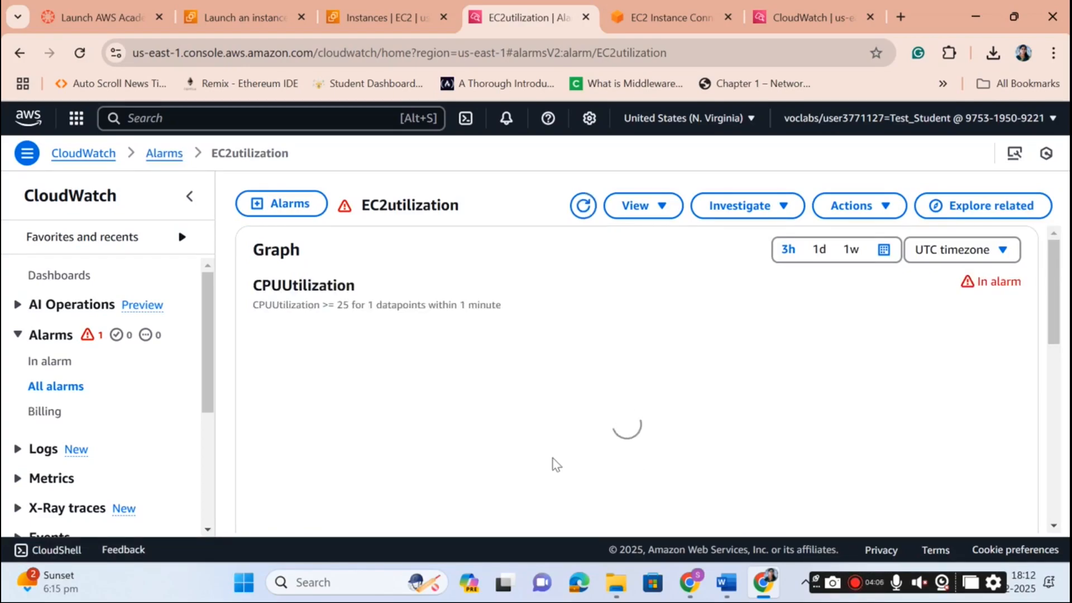